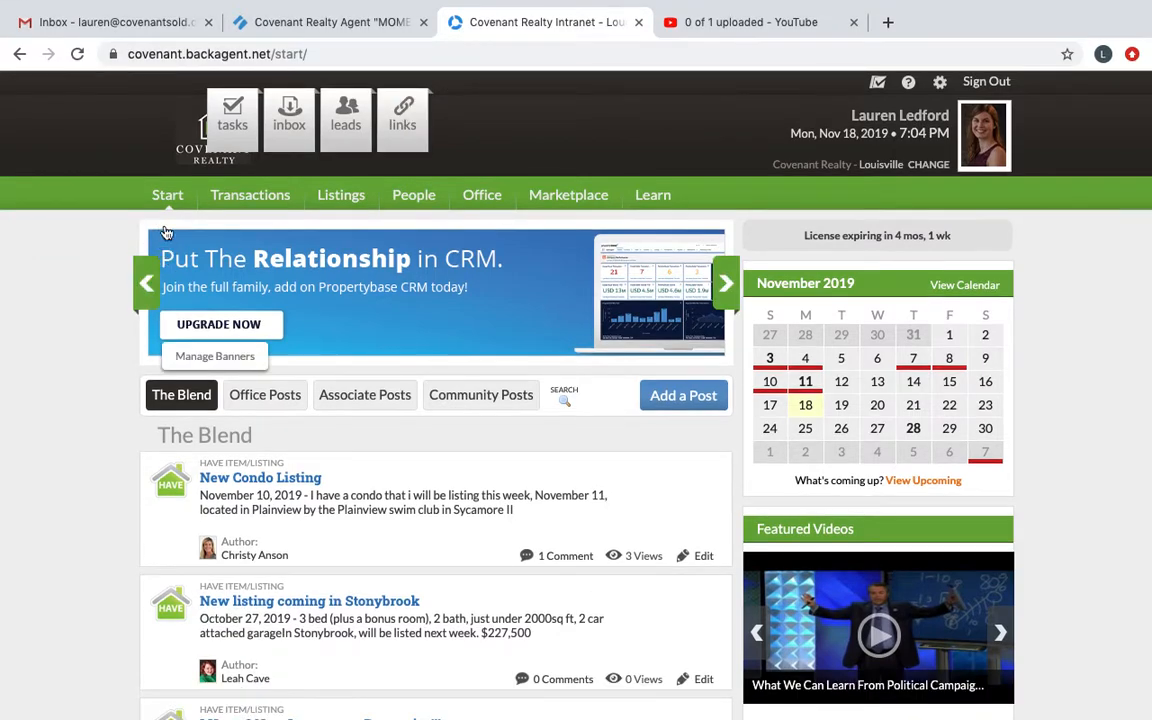
Step: Open the Office section of the intranet and bring up its shared Documents library
{"action": "left_click", "coordinate": [166, 199]}
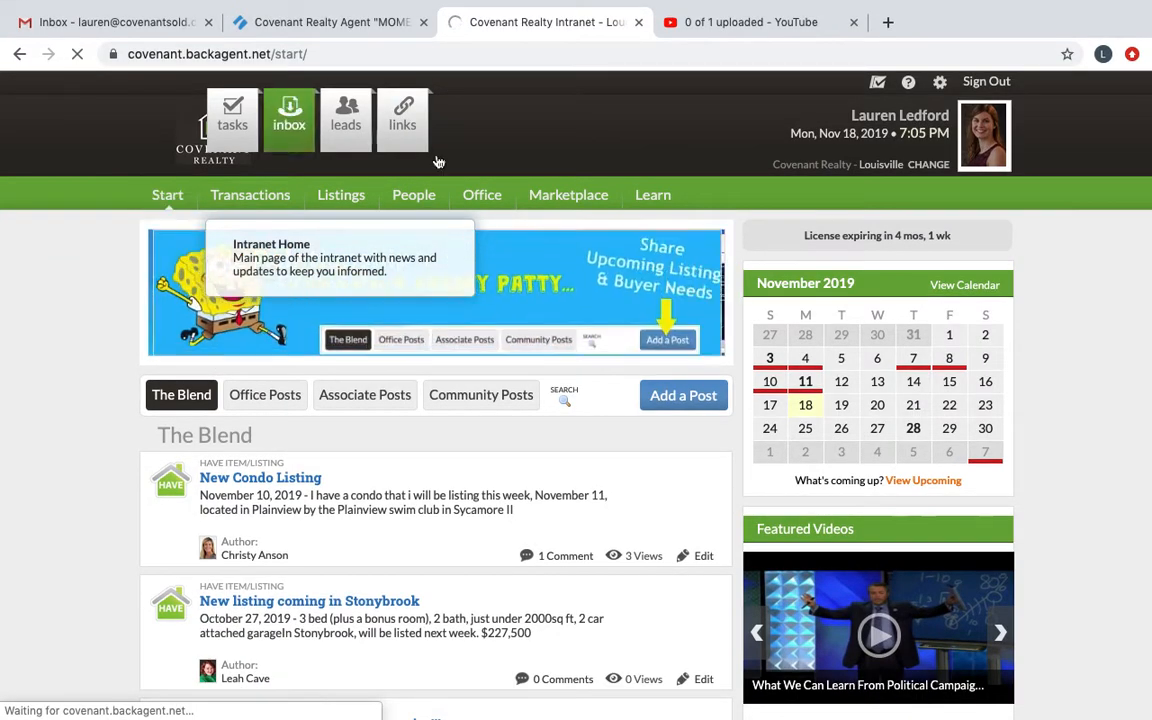
{"action": "left_click", "coordinate": [482, 197]}
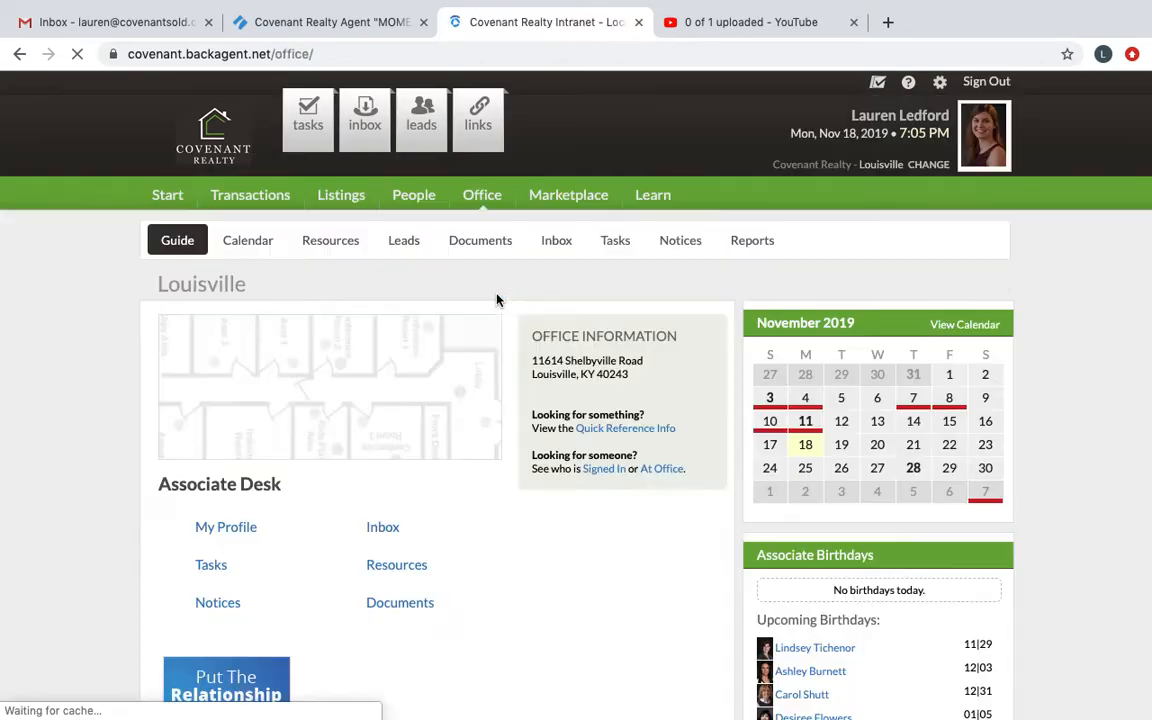
{"action": "left_click", "coordinate": [395, 608]}
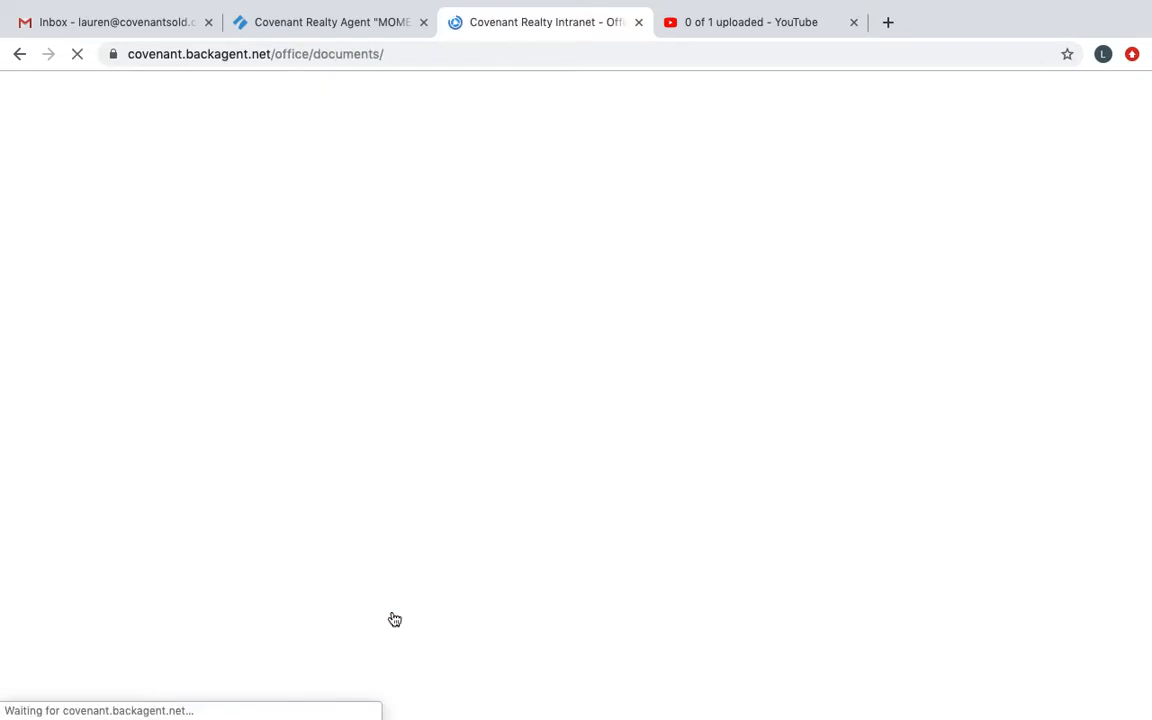
{"action": "scroll", "coordinate": [513, 329], "scroll_direction": "down", "scroll_amount": 2}
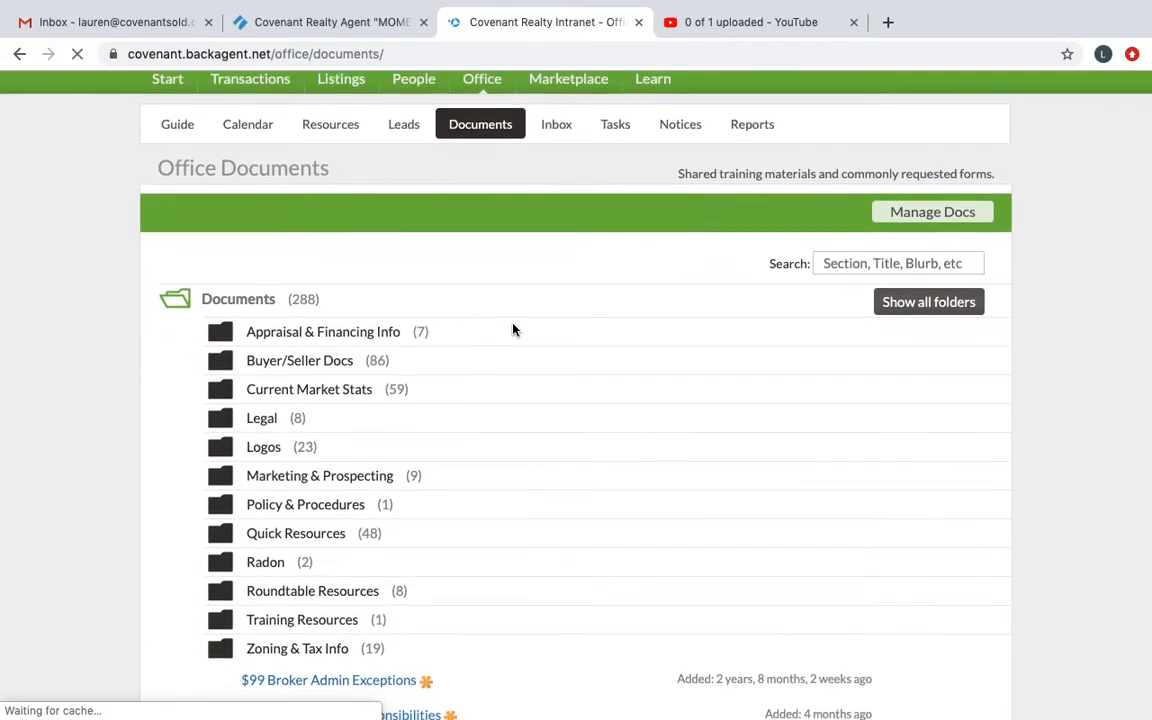
Step: Expand the Buyer/Seller Docs, Seller Forms and Individual Disclosures folders and look over the disclosure forms
{"action": "left_click", "coordinate": [322, 361]}
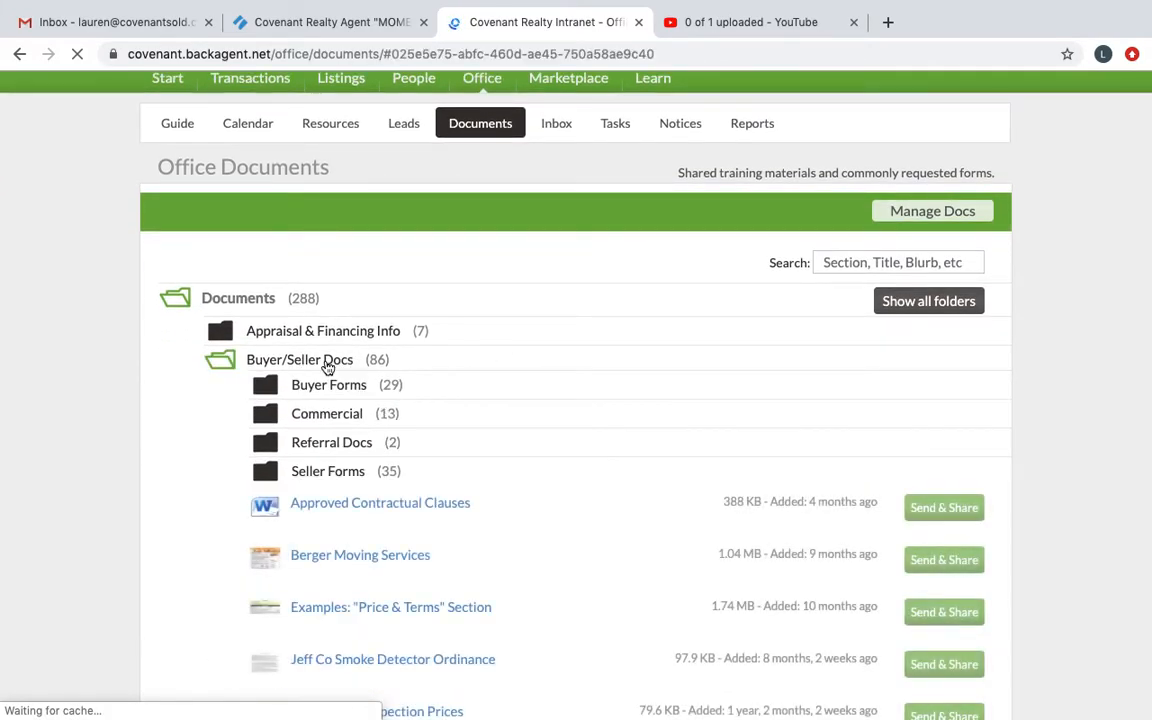
{"action": "left_click", "coordinate": [303, 470]}
{"action": "scroll", "coordinate": [312, 480], "scroll_direction": "down", "scroll_amount": 1}
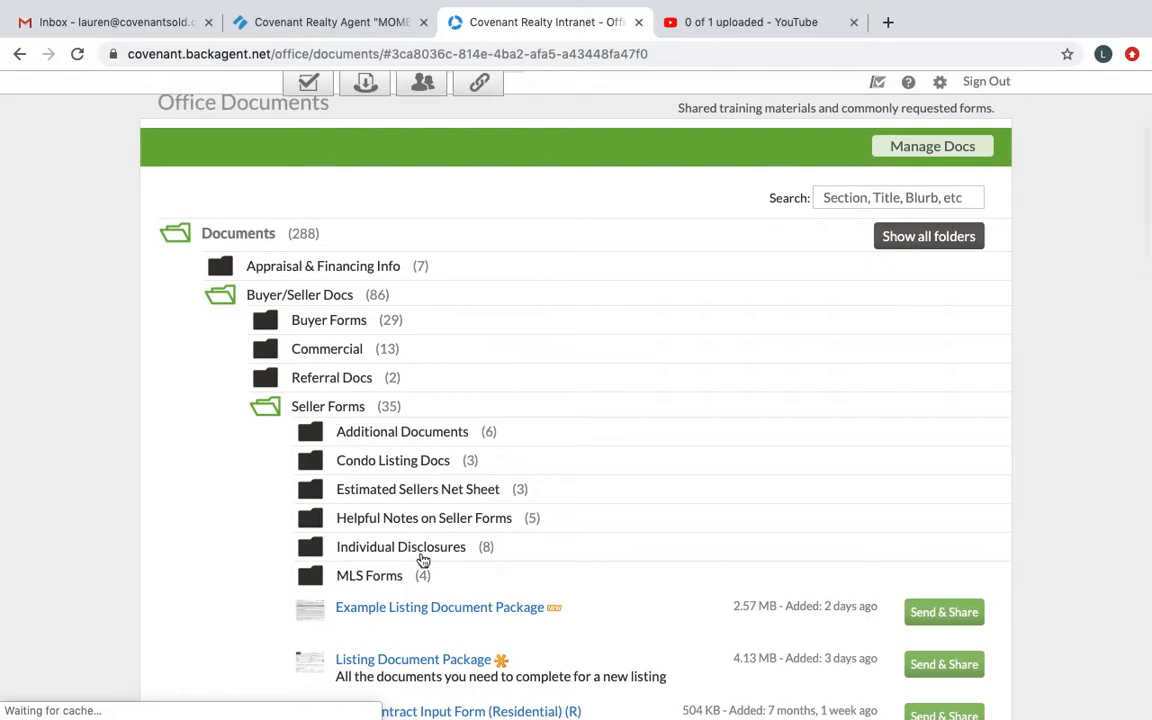
{"action": "left_click", "coordinate": [419, 556]}
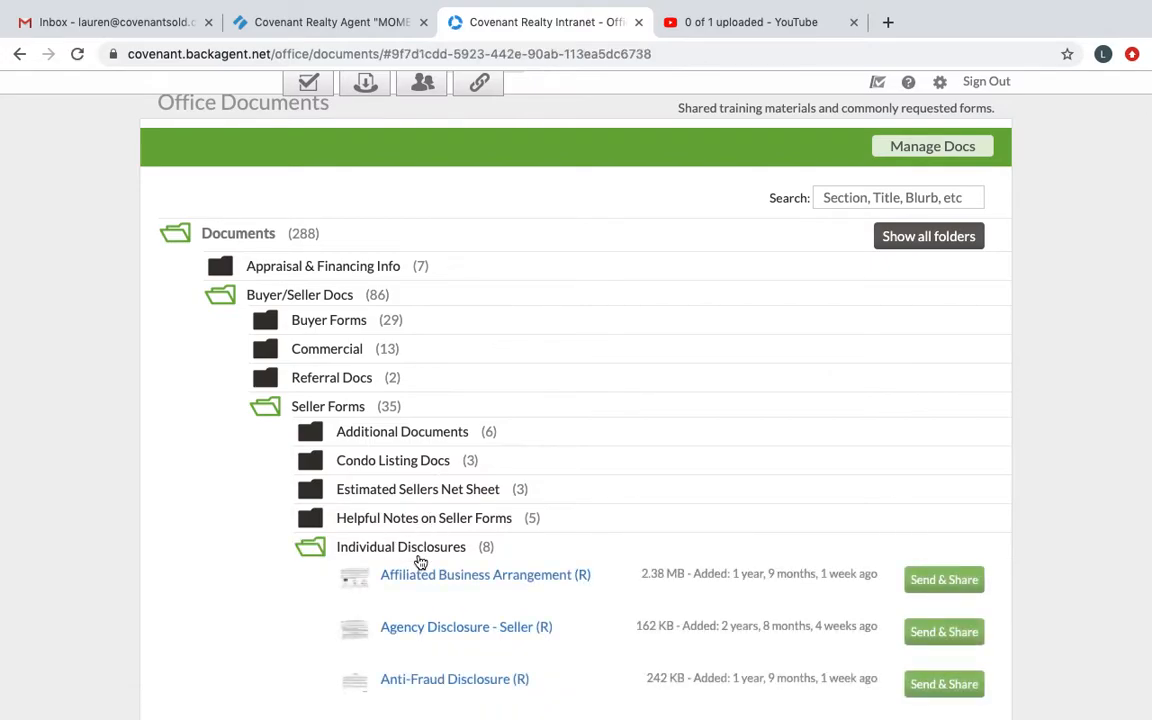
{"action": "scroll", "coordinate": [419, 563], "scroll_direction": "down", "scroll_amount": 3}
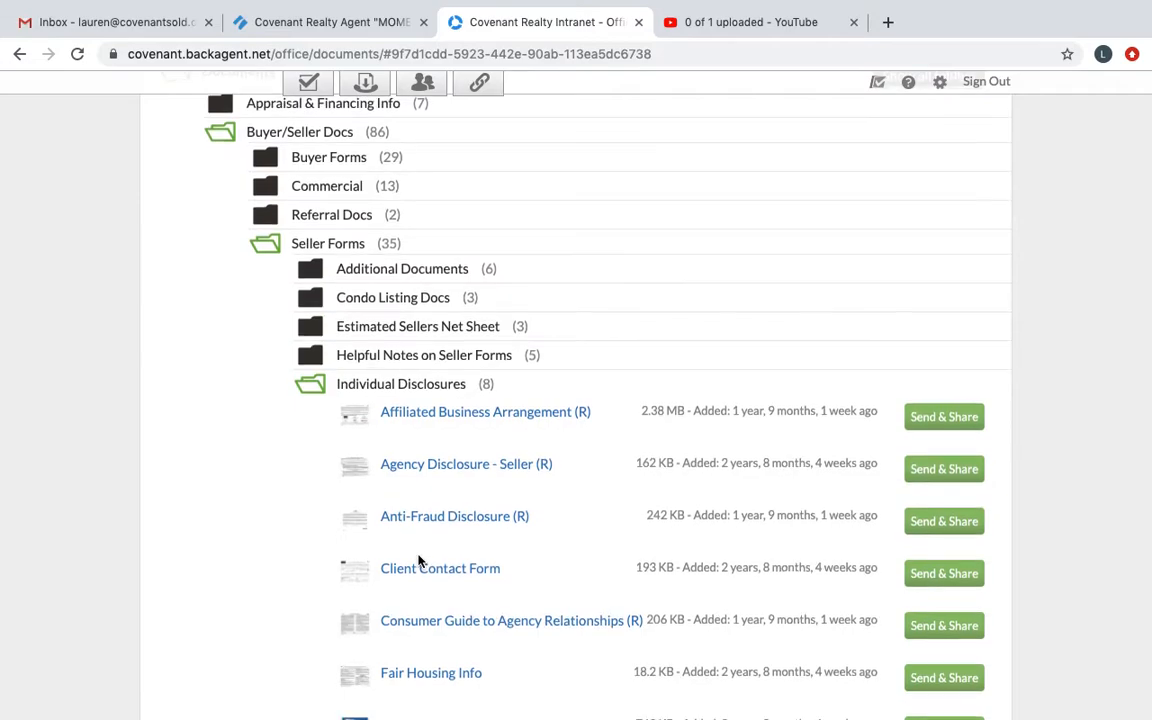
{"action": "scroll", "coordinate": [419, 563], "scroll_direction": "down", "scroll_amount": 3}
{"action": "scroll", "coordinate": [419, 561], "scroll_direction": "up", "scroll_amount": 1}
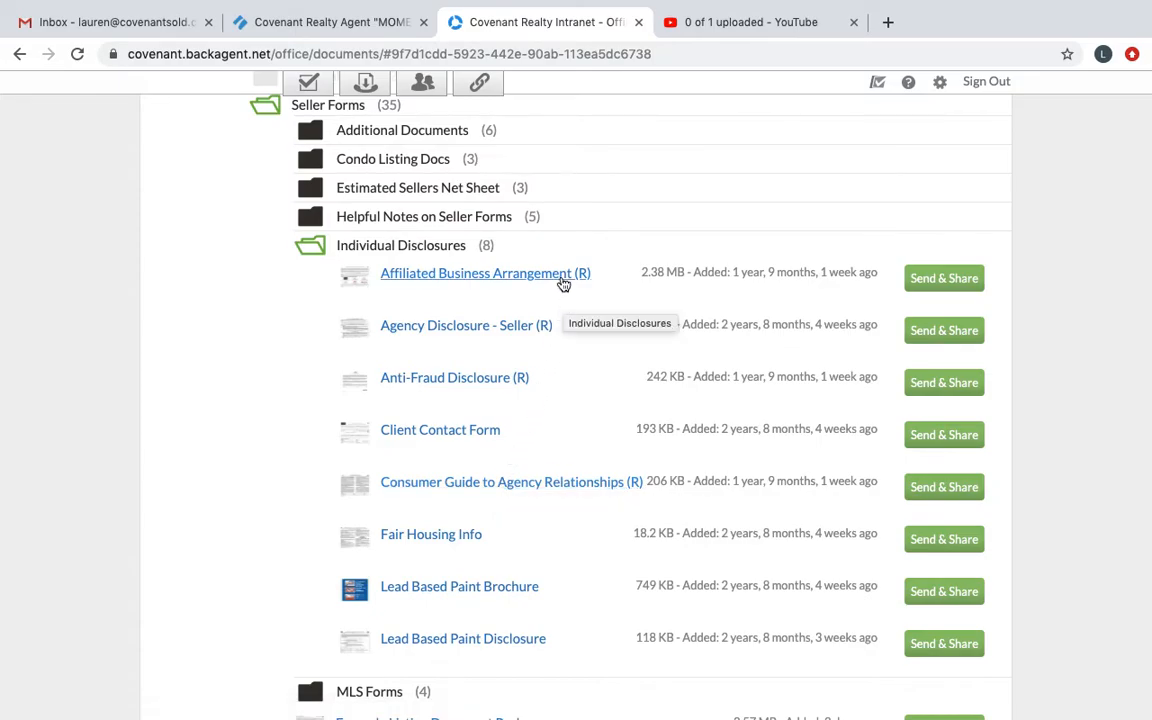
Step: Open the Anti-Fraud Disclosure (R) form, review it through to the signature lines, and close it
{"action": "left_click", "coordinate": [518, 379]}
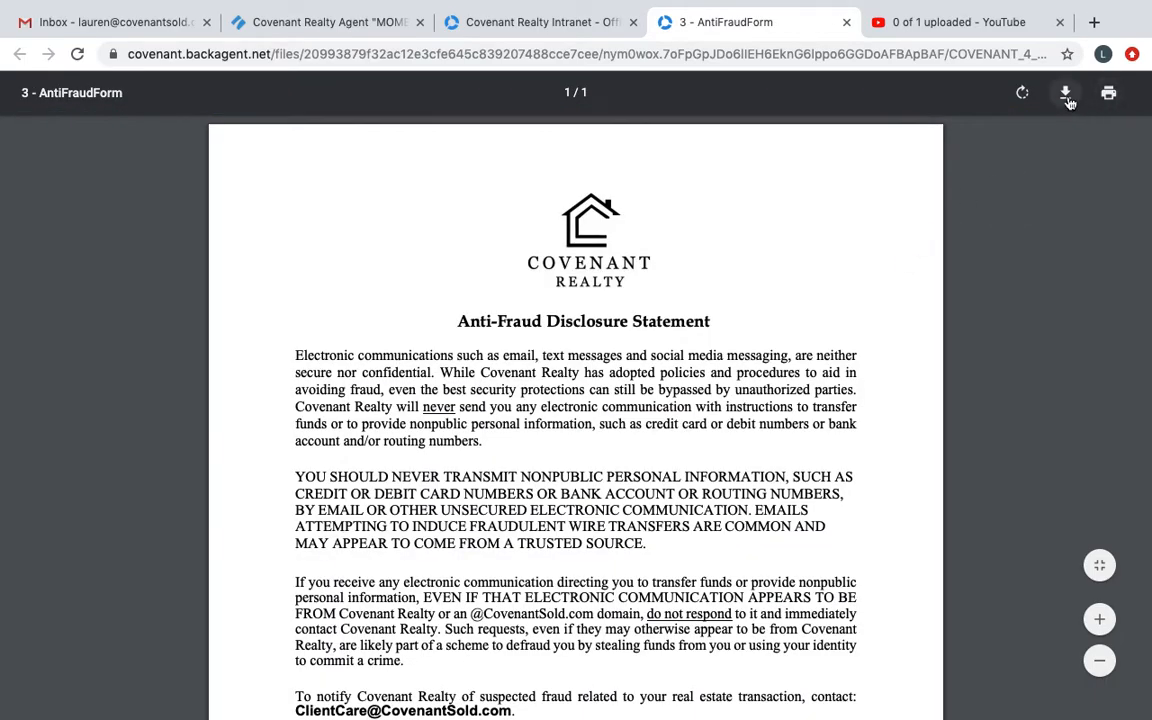
{"action": "scroll", "coordinate": [656, 328], "scroll_direction": "down", "scroll_amount": 5}
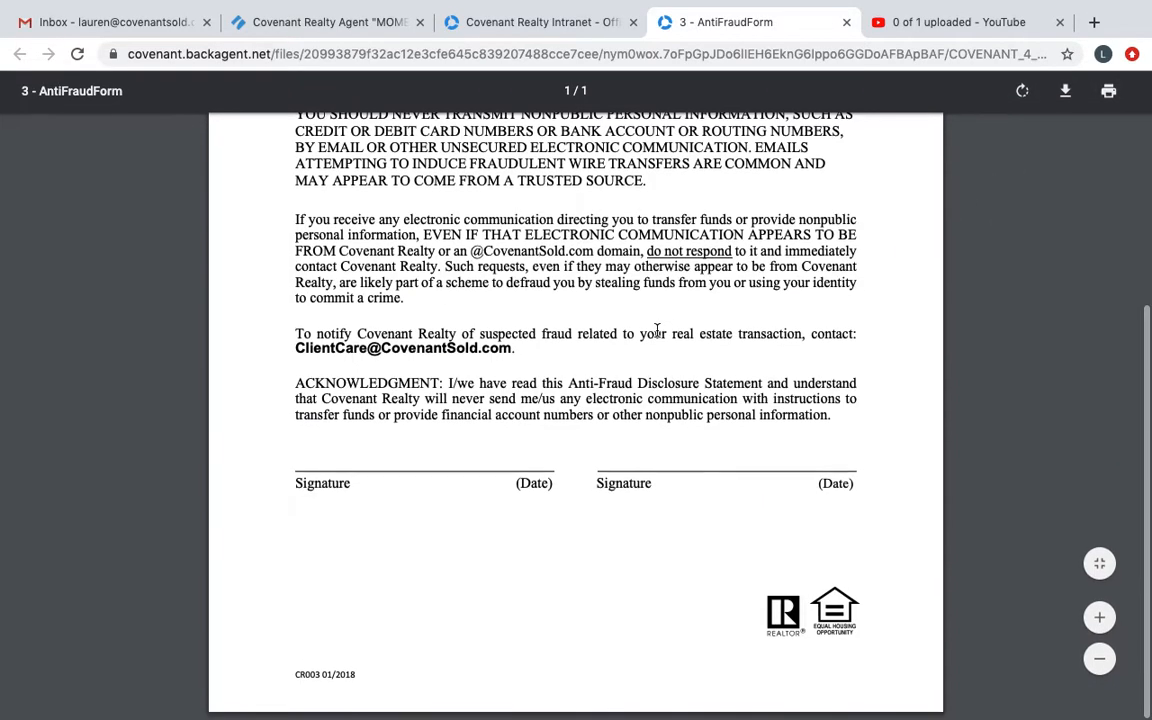
{"action": "scroll", "coordinate": [657, 330], "scroll_direction": "down", "scroll_amount": 5}
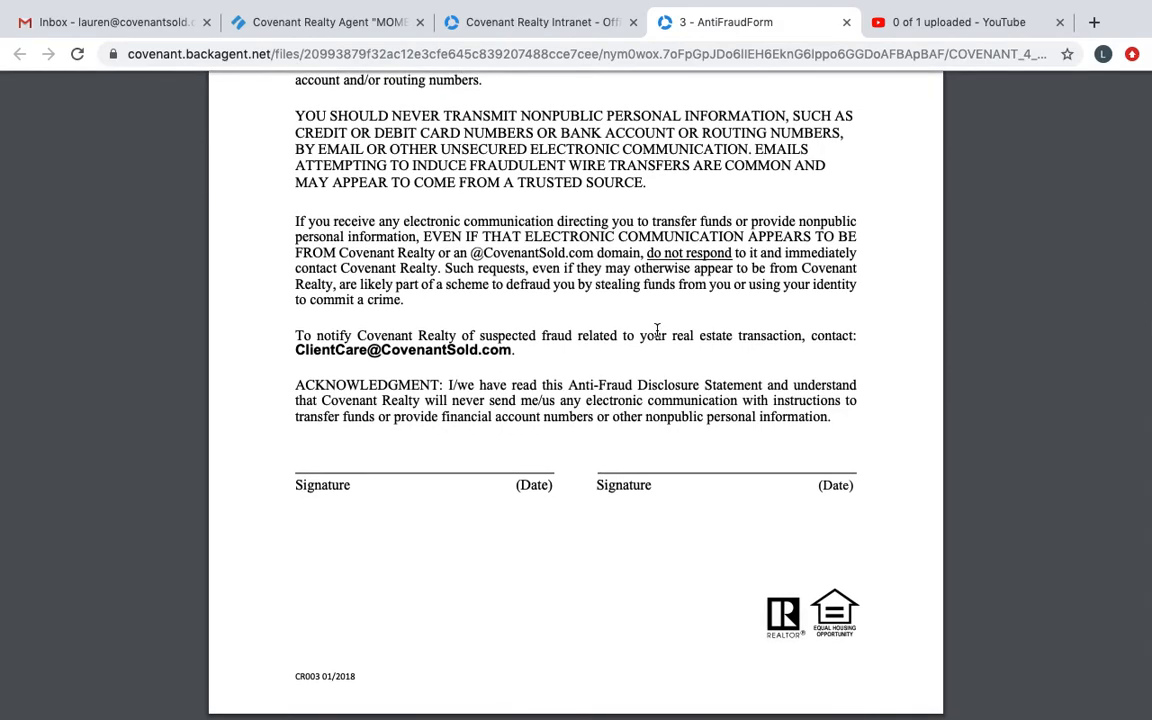
{"action": "scroll", "coordinate": [657, 330], "scroll_direction": "up", "scroll_amount": 1}
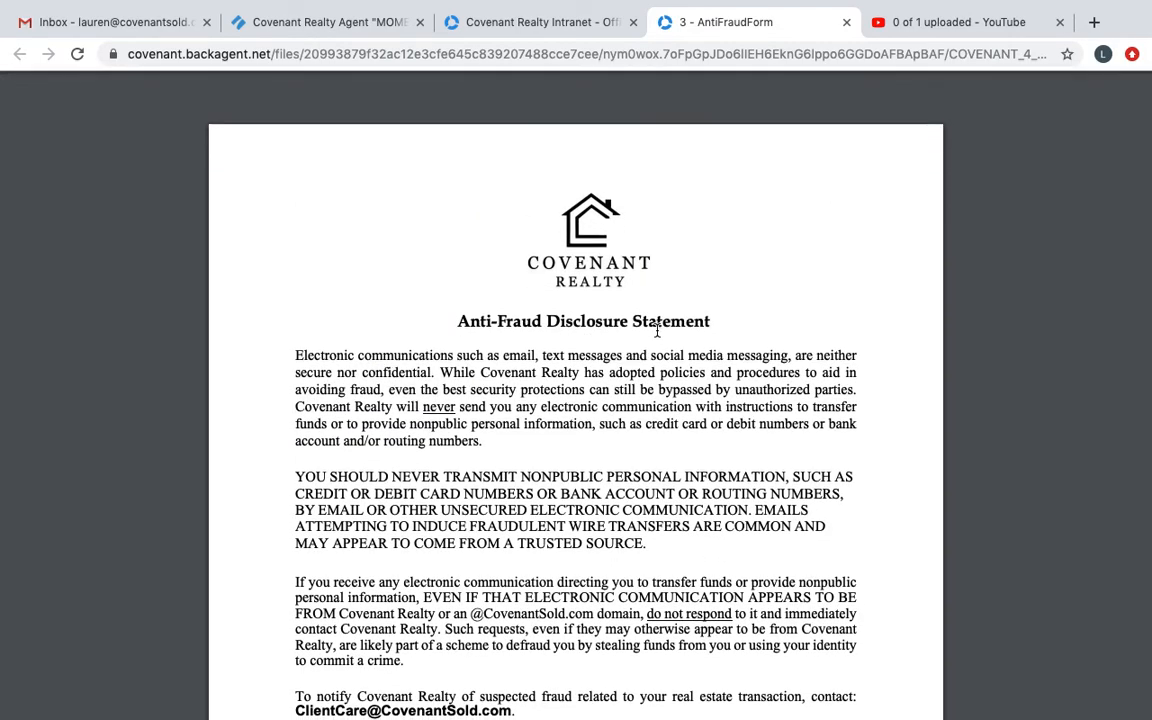
{"action": "scroll", "coordinate": [657, 330], "scroll_direction": "down", "scroll_amount": 5}
{"action": "scroll", "coordinate": [657, 330], "scroll_direction": "up", "scroll_amount": 5}
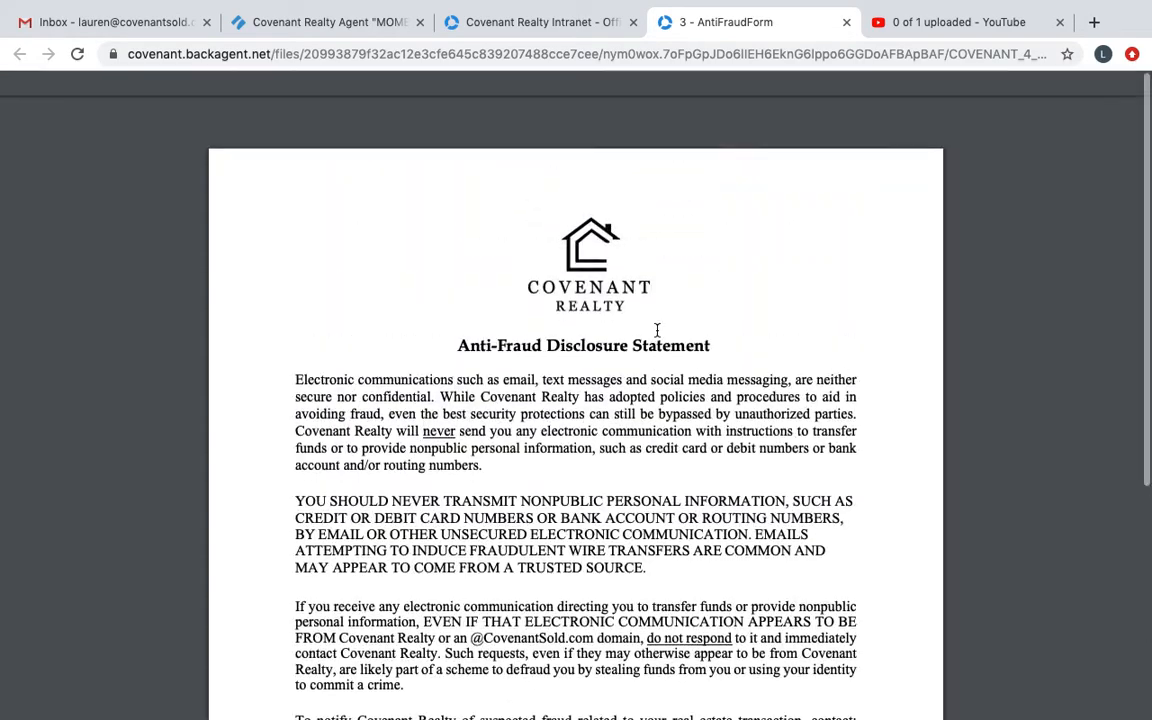
{"action": "left_click", "coordinate": [846, 22]}
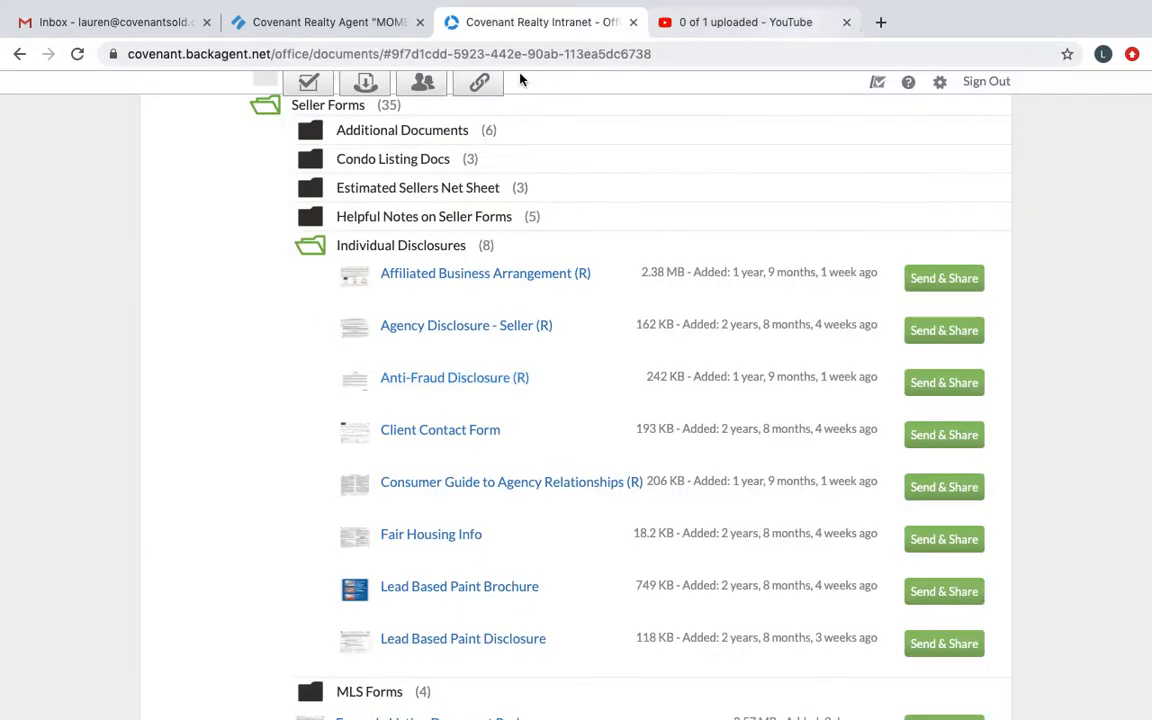
Step: Open TransactionDesk in a new browser tab and go to its Authentisign signings list
{"action": "left_click", "coordinate": [880, 22]}
{"action": "left_click", "coordinate": [380, 86]}
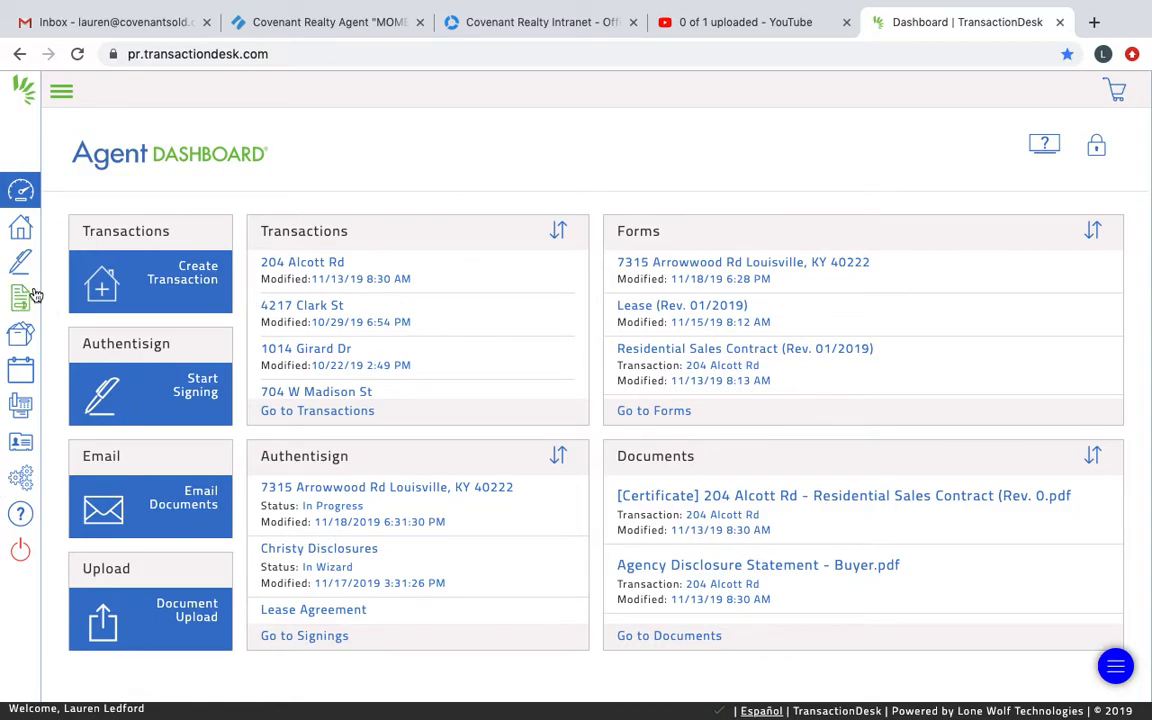
{"action": "left_click", "coordinate": [22, 261]}
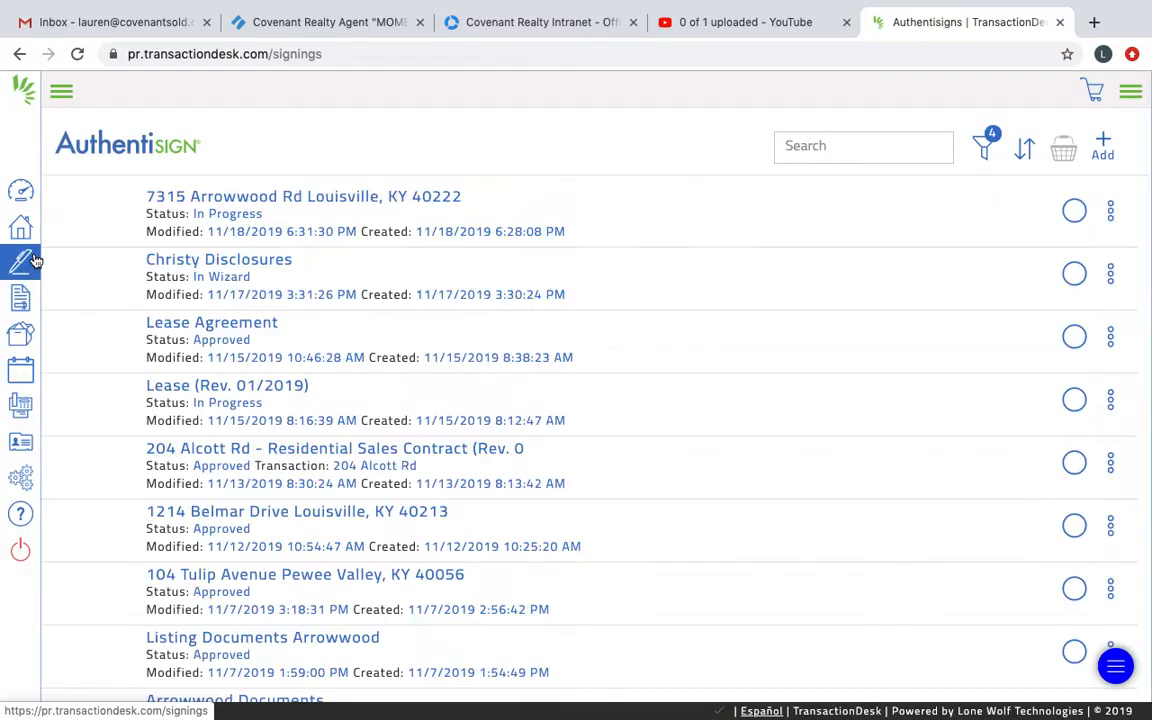
Step: Start a new Authentisign signing and name it Initial Disclosures
{"action": "left_click", "coordinate": [1106, 146]}
{"action": "left_click", "coordinate": [568, 176]}
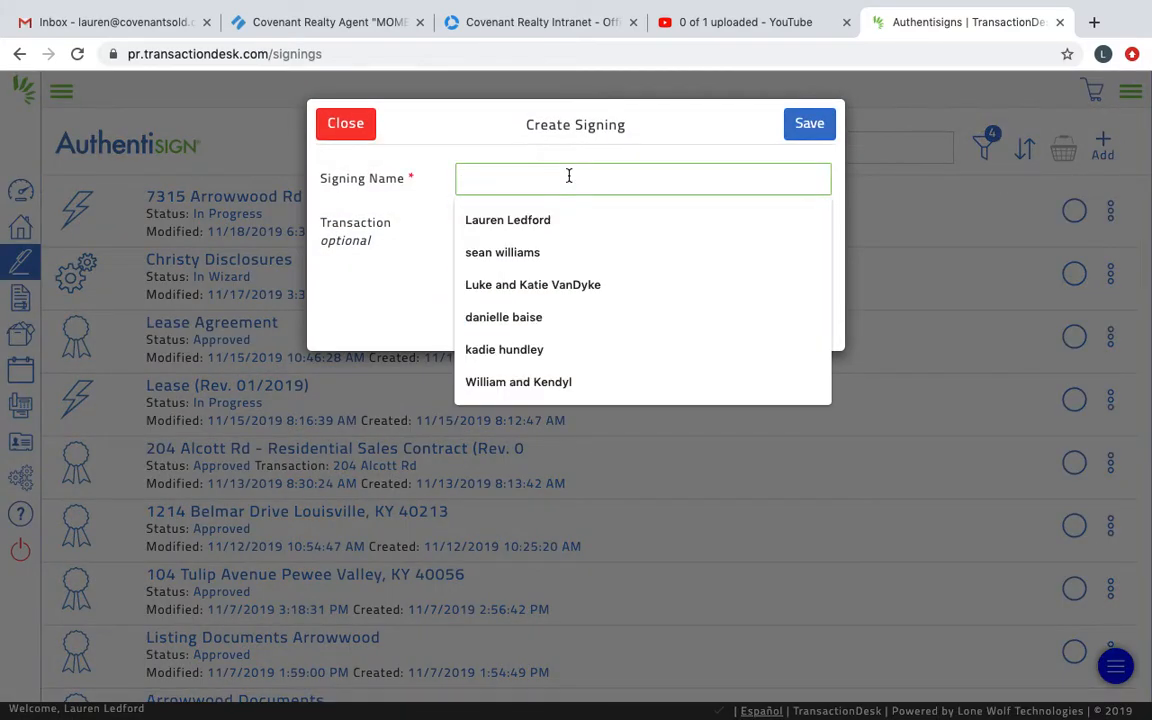
{"action": "type", "text": "Initial "}
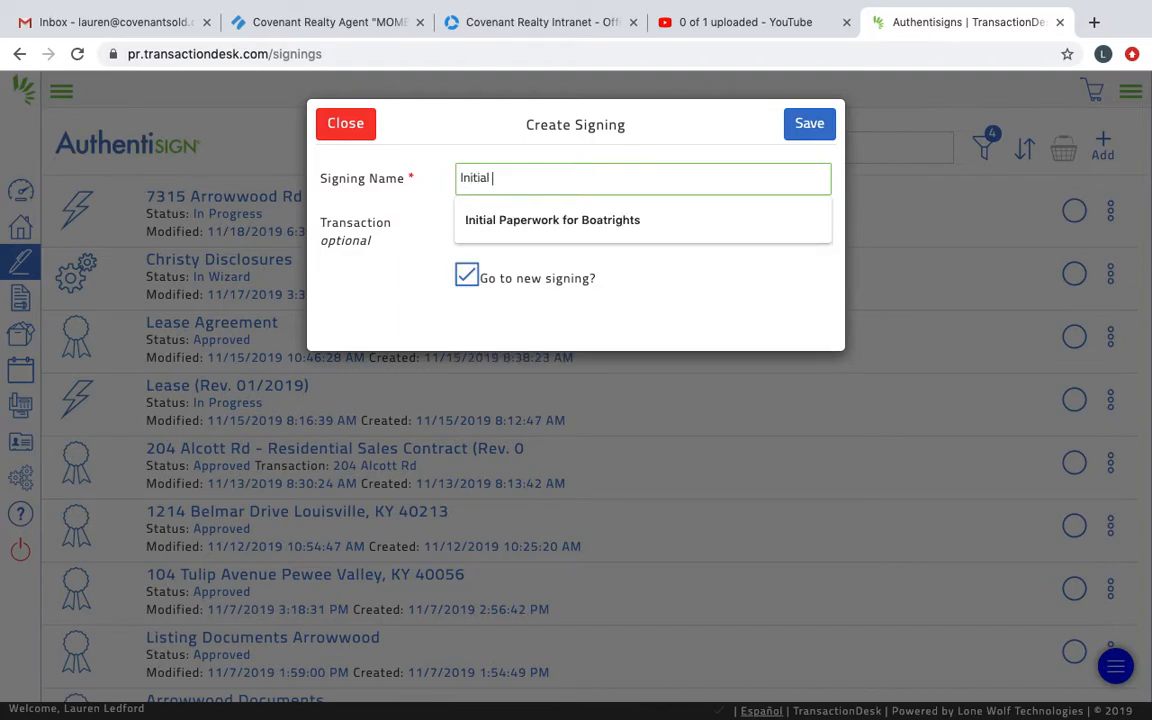
{"action": "type", "text": "Disclsoure"}
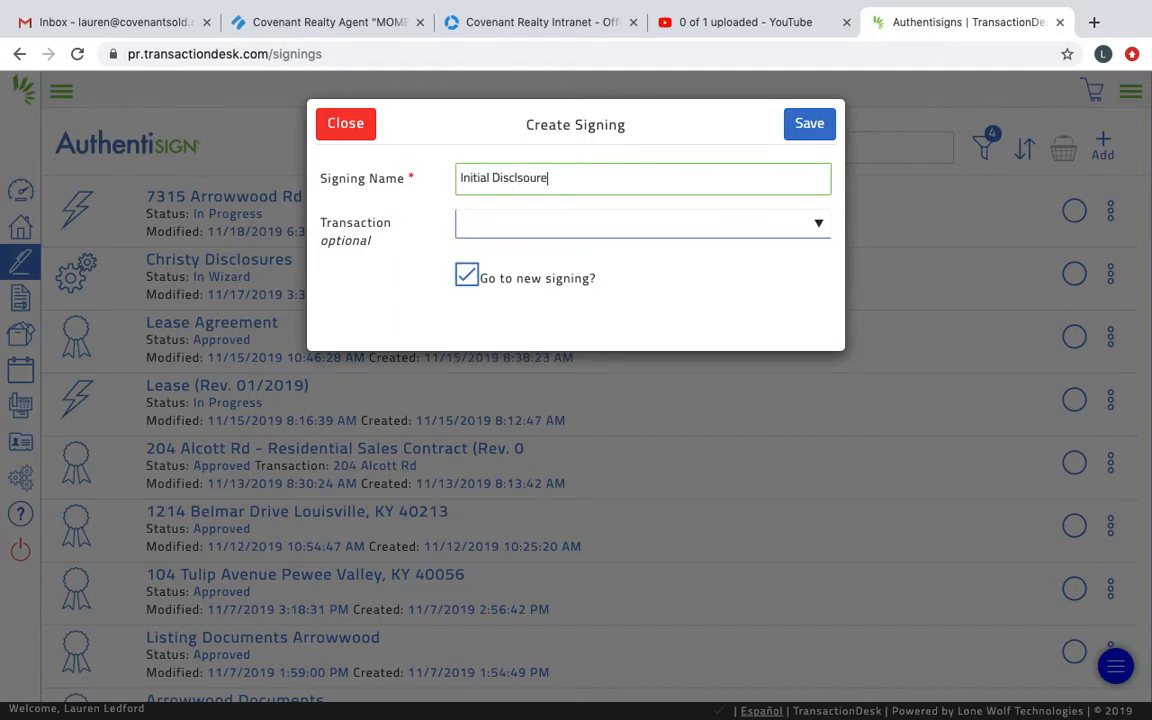
{"action": "key", "text": "BackSpace"}
{"action": "key", "text": "BackSpace"}
{"action": "key", "text": "BackSpace"}
{"action": "key", "text": "BackSpace"}
{"action": "type", "text": "osure"}
{"action": "key", "text": "BackSpace"}
{"action": "type", "text": "es"}
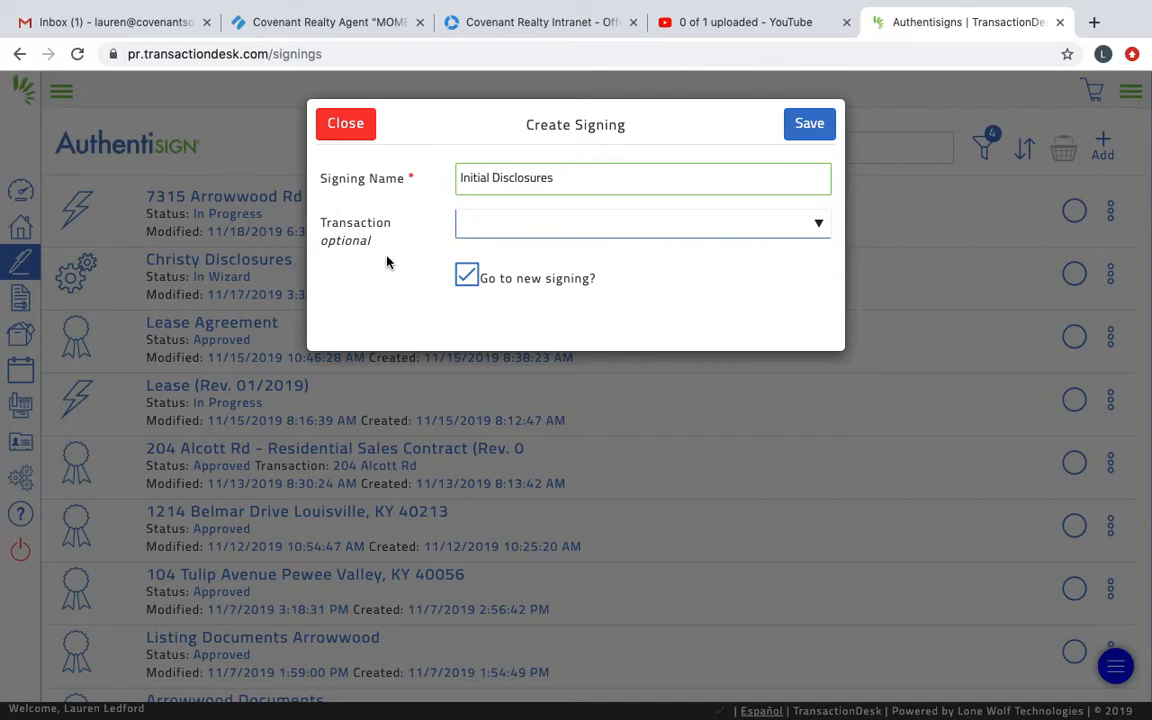
Step: Save the signing with no linked transaction and check the advanced options in its details
{"action": "left_click", "coordinate": [634, 224]}
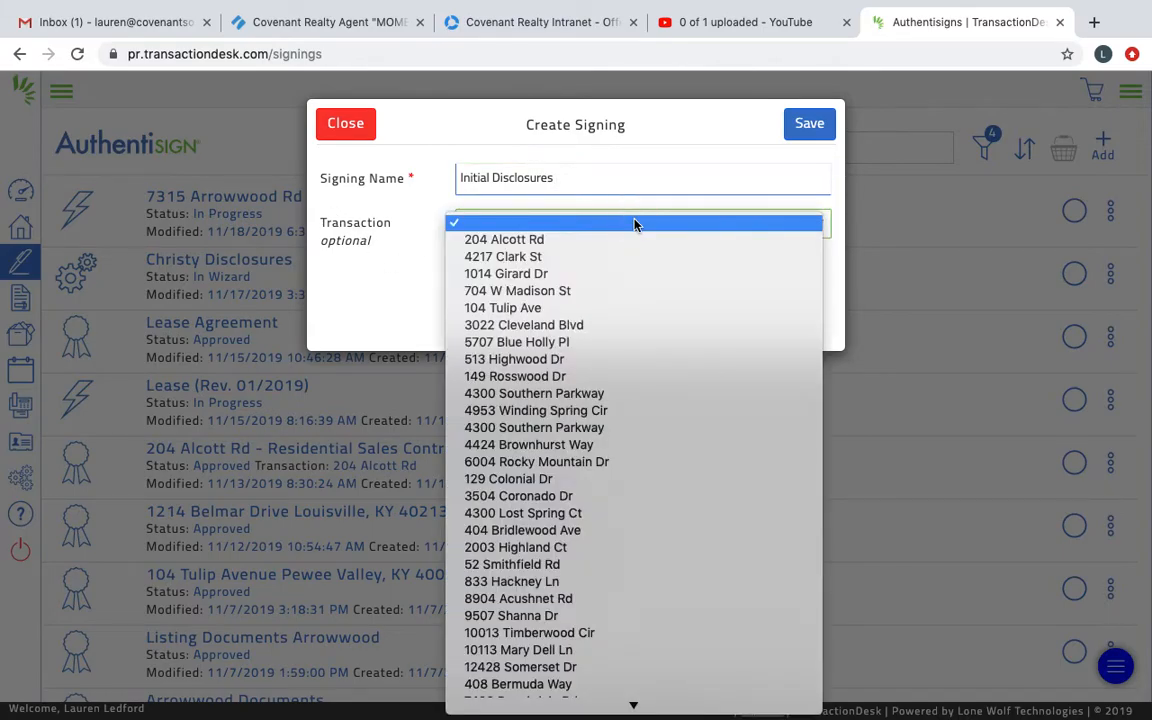
{"action": "left_click", "coordinate": [634, 224]}
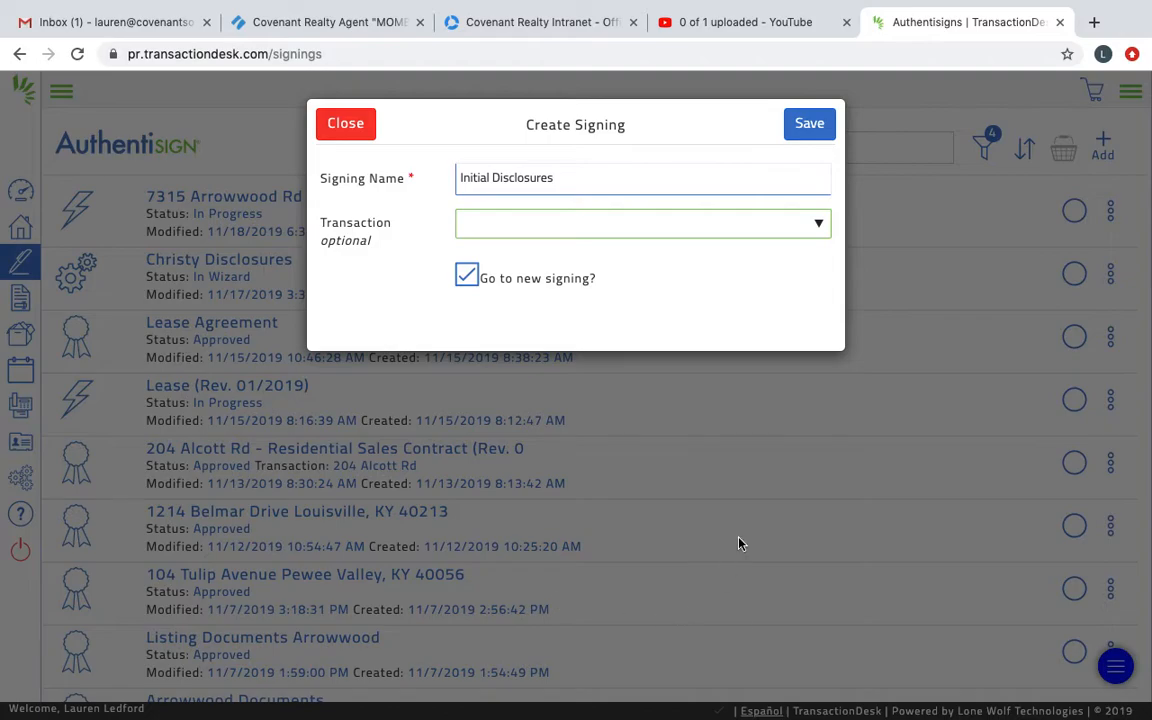
{"action": "left_click", "coordinate": [816, 123]}
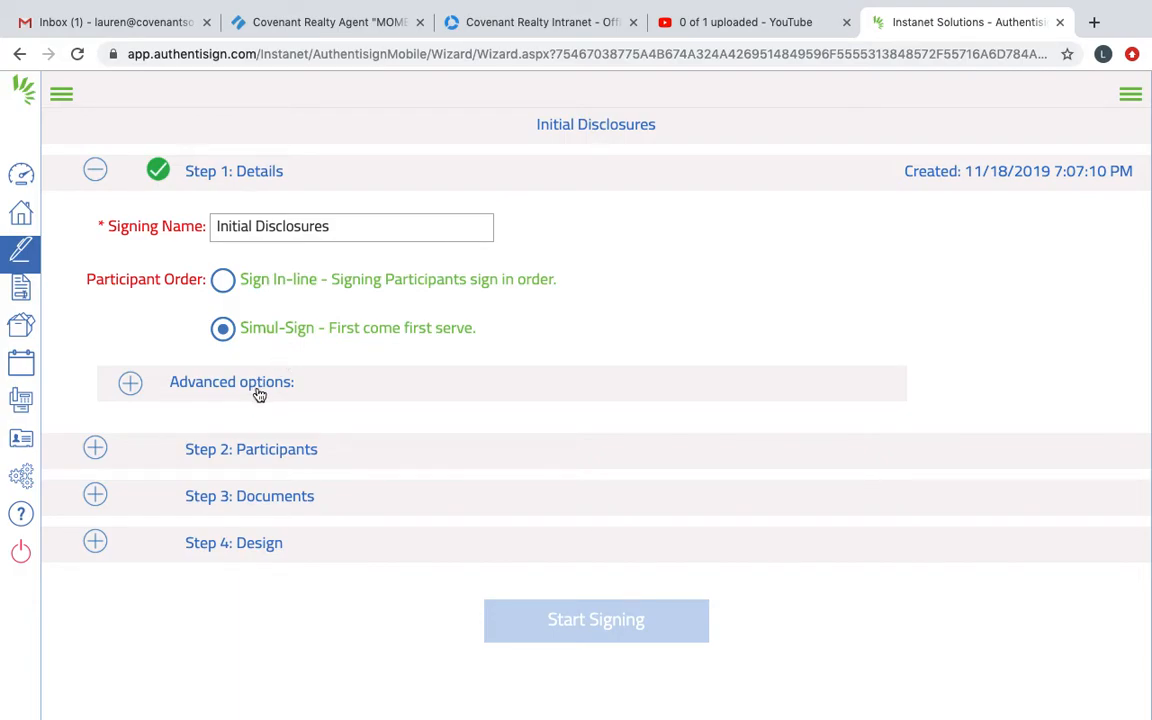
{"action": "left_click", "coordinate": [130, 385]}
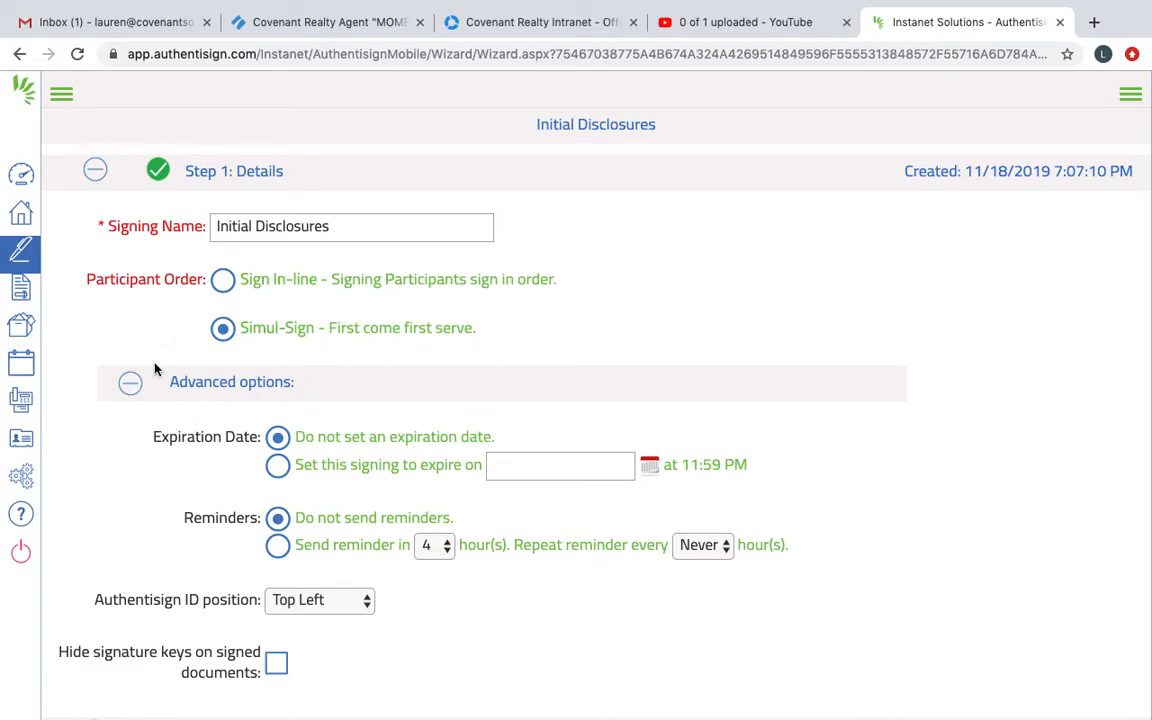
{"action": "left_click", "coordinate": [132, 384]}
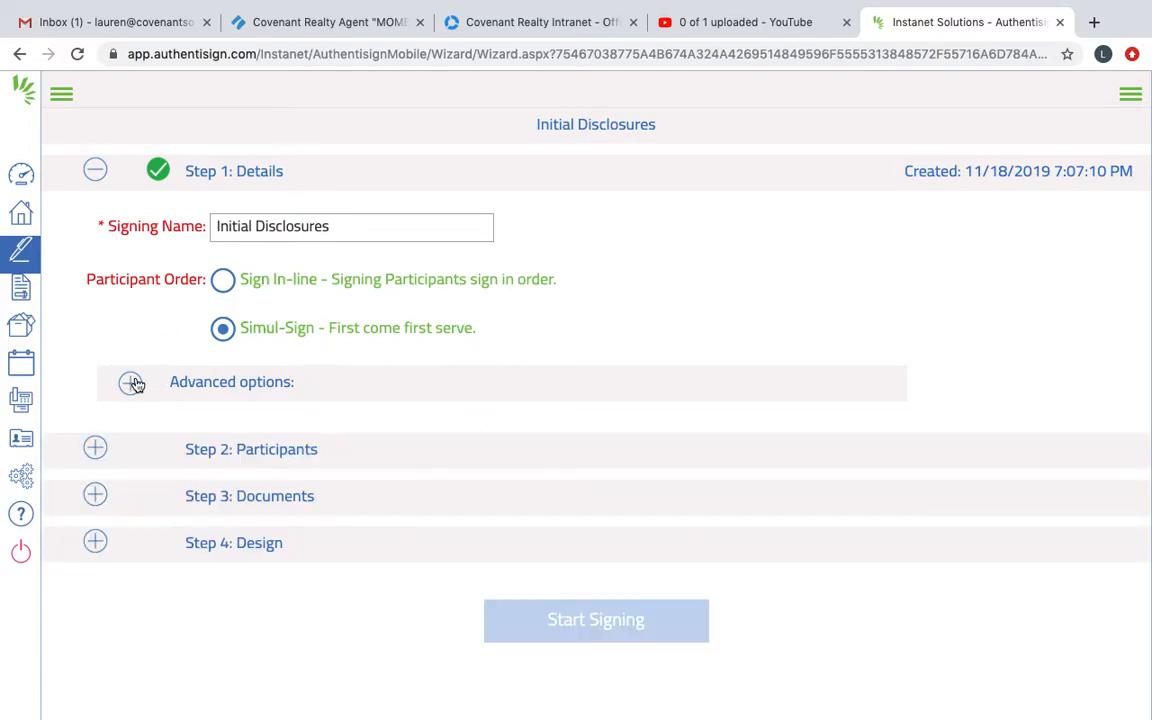
Step: Start a new participant for the signing and enter the signer's first and last name
{"action": "left_click", "coordinate": [95, 452]}
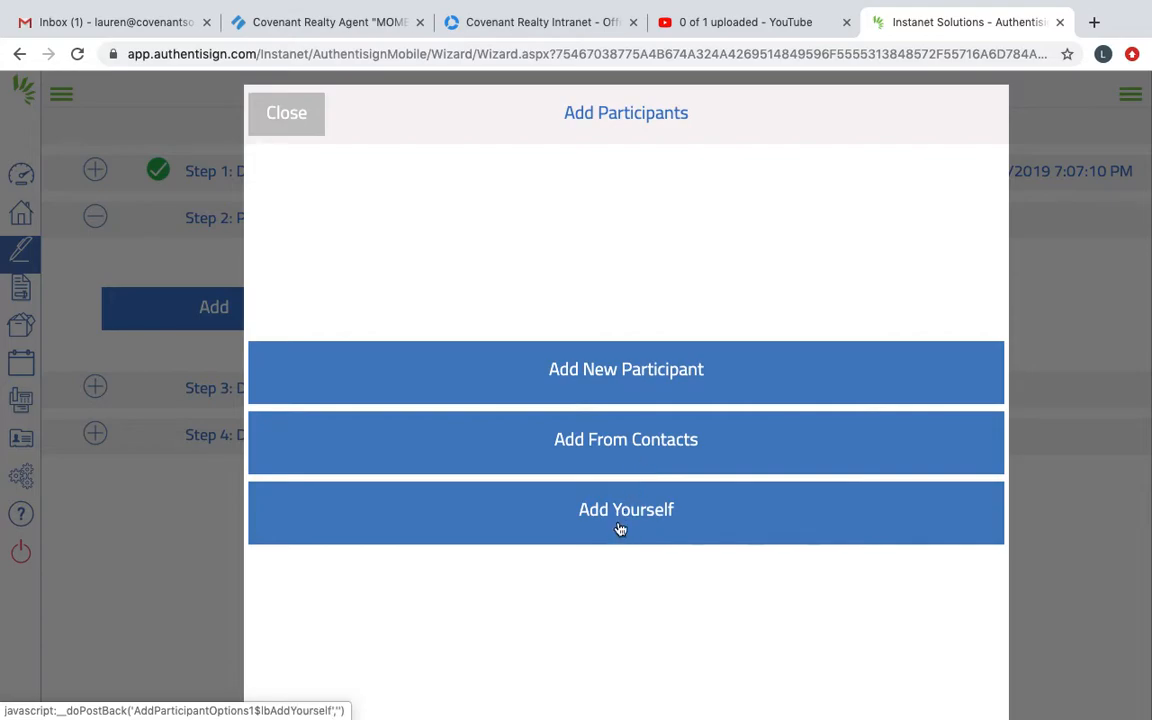
{"action": "left_click", "coordinate": [652, 376]}
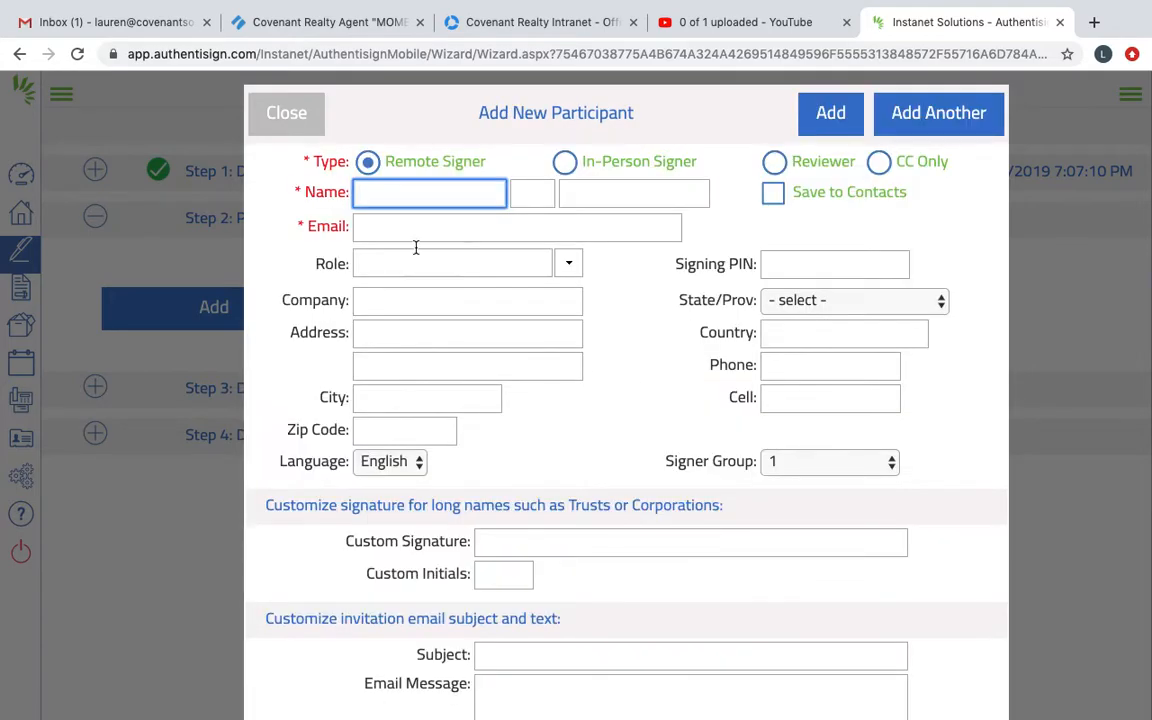
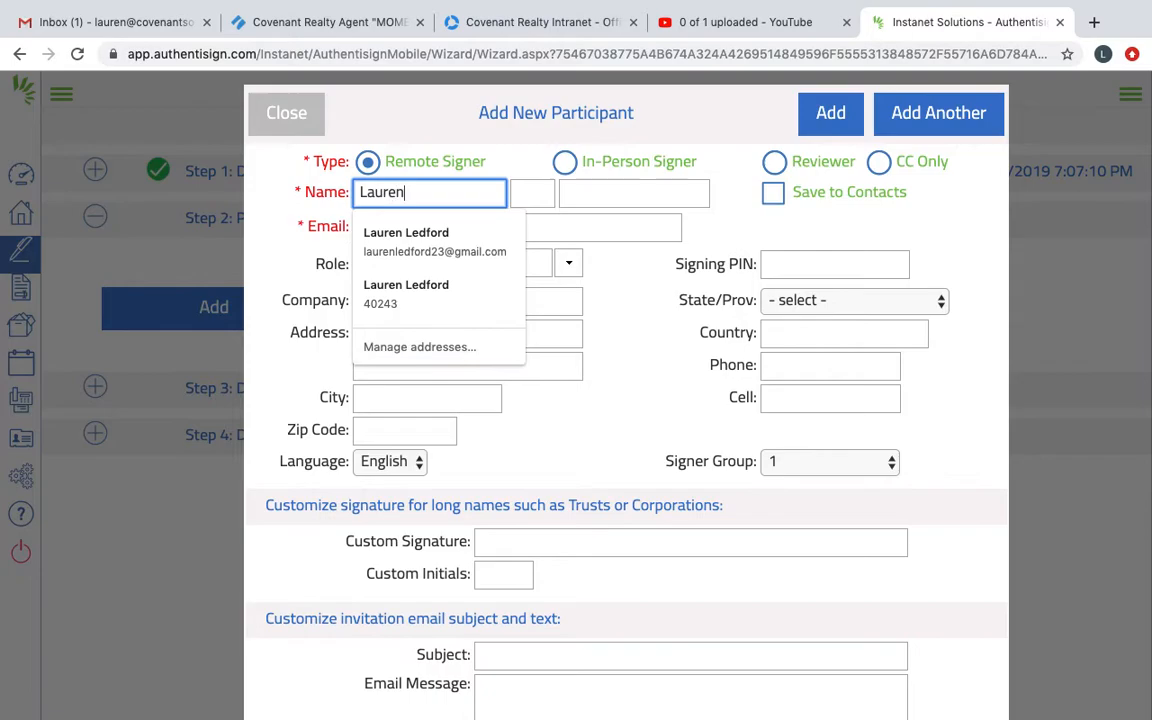
{"action": "key", "text": "Tab"}
Step: Fill in the participant's e-mail address and set the role to Buyer
{"action": "key", "text": "Tab"}
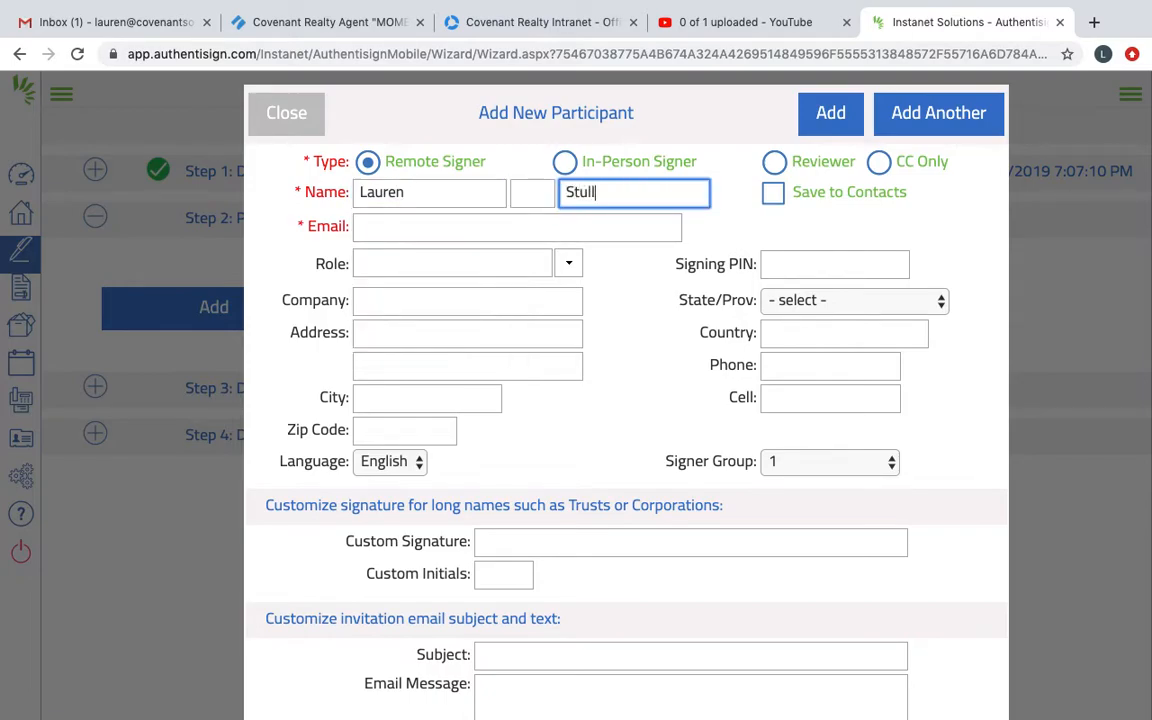
{"action": "key", "text": "Tab"}
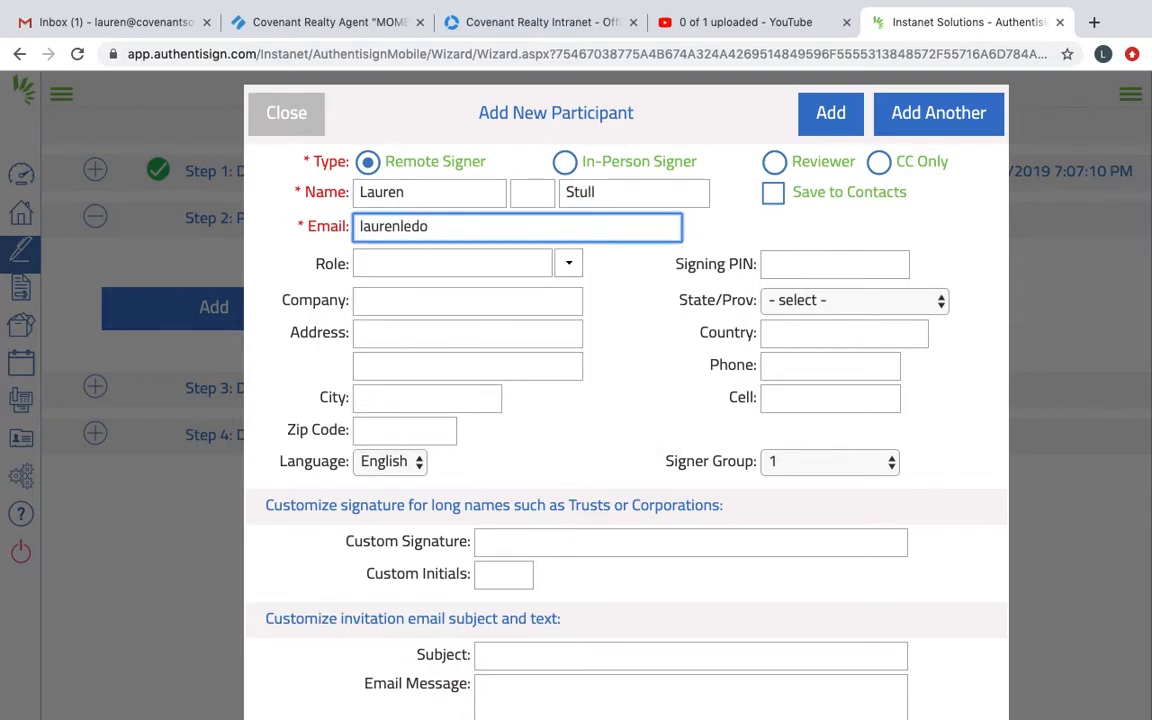
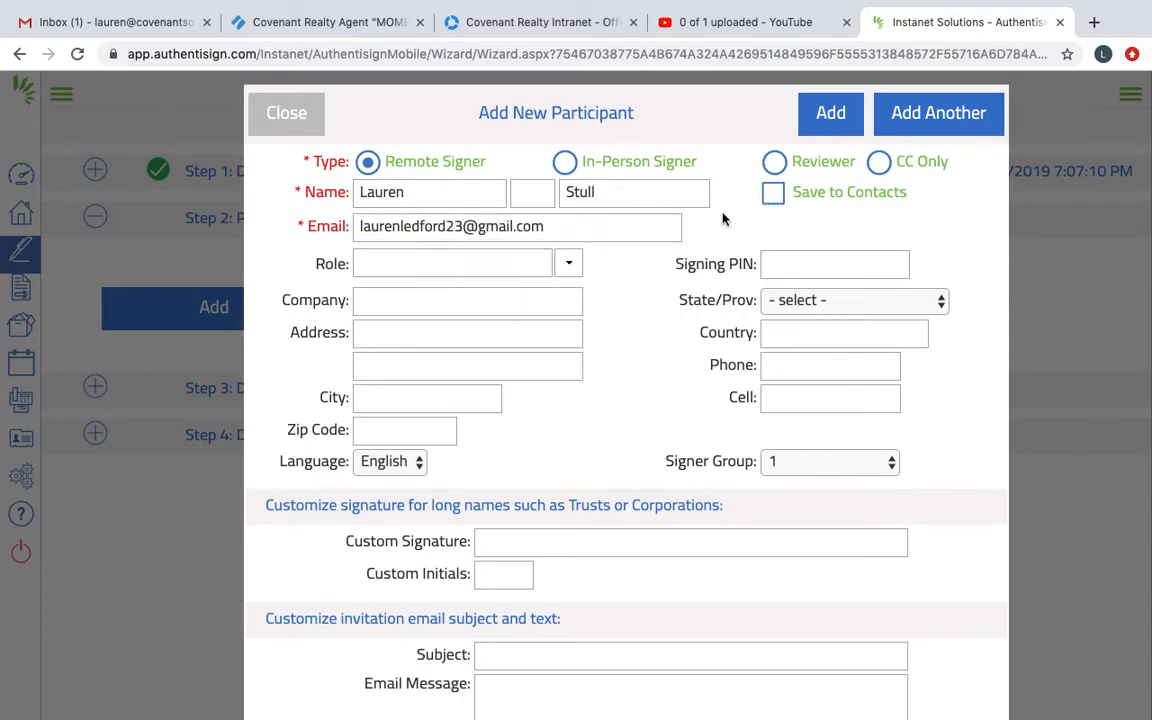
{"action": "left_click", "coordinate": [567, 265]}
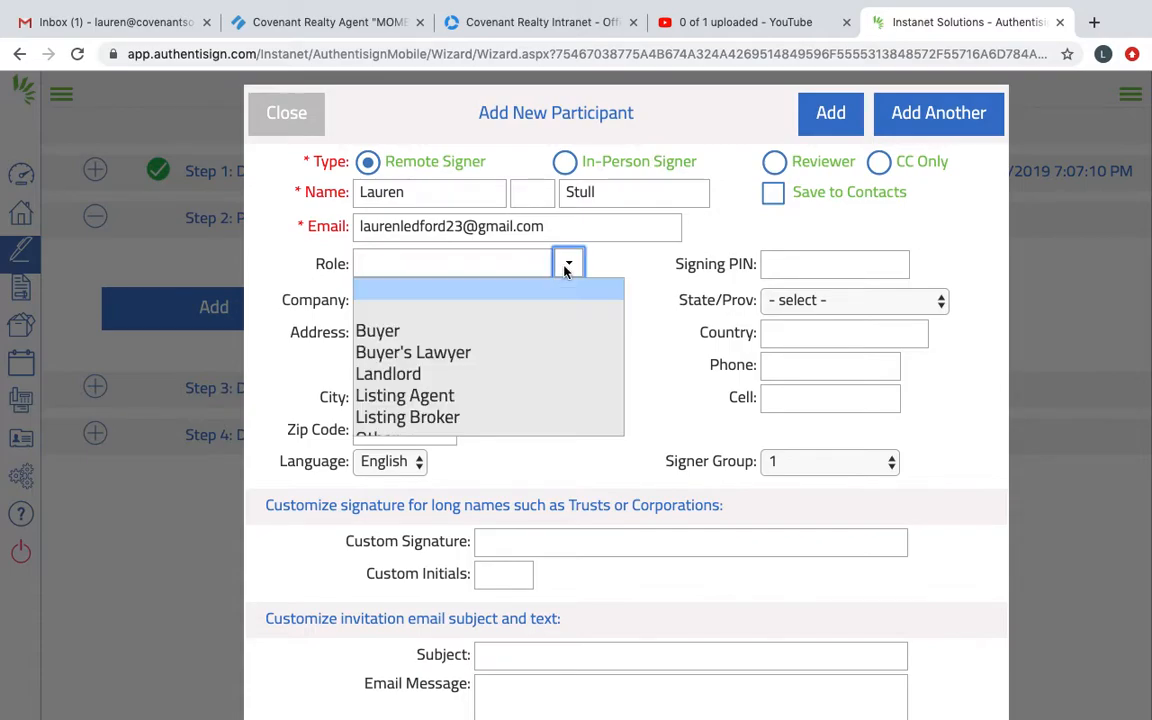
{"action": "left_click", "coordinate": [424, 330]}
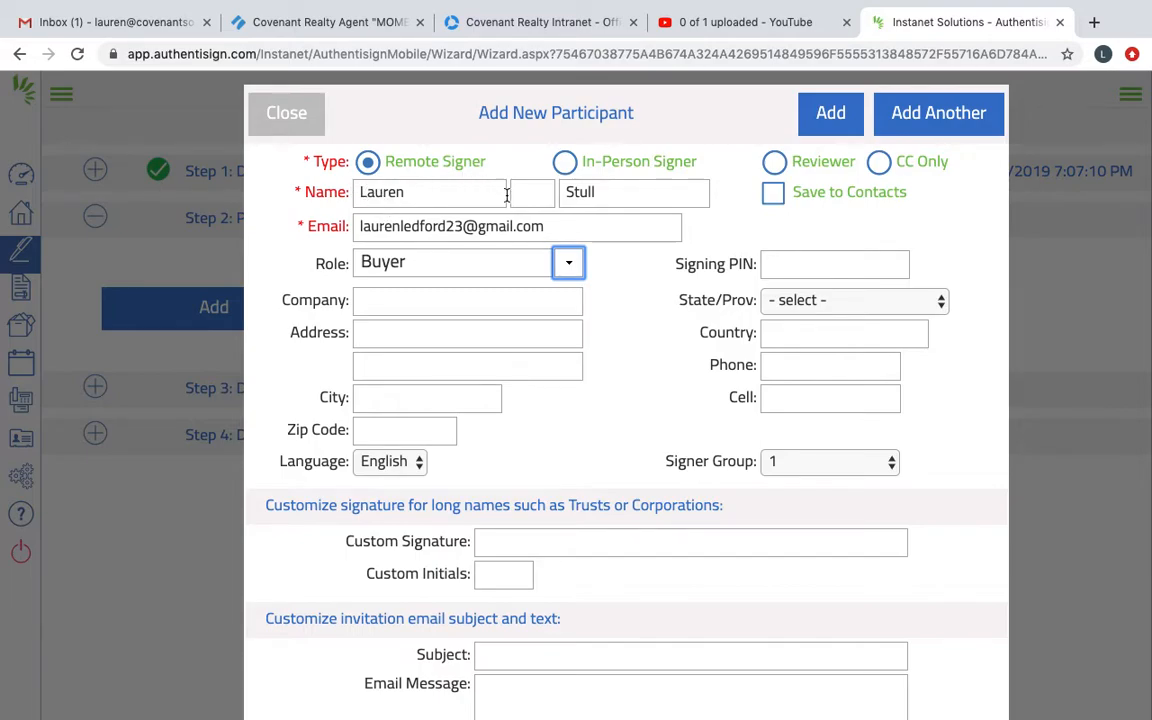
Step: Replace the participant's first name and enter the middle initial
{"action": "left_click", "coordinate": [470, 193]}
{"action": "mouse_move", "coordinate": [324, 208]}
{"action": "left_mouse_down"}
{"action": "mouse_move", "coordinate": [394, 186]}
{"action": "mouse_move", "coordinate": [412, 193]}
{"action": "mouse_move", "coordinate": [348, 213]}
{"action": "mouse_move", "coordinate": [331, 191]}
{"action": "left_mouse_up"}
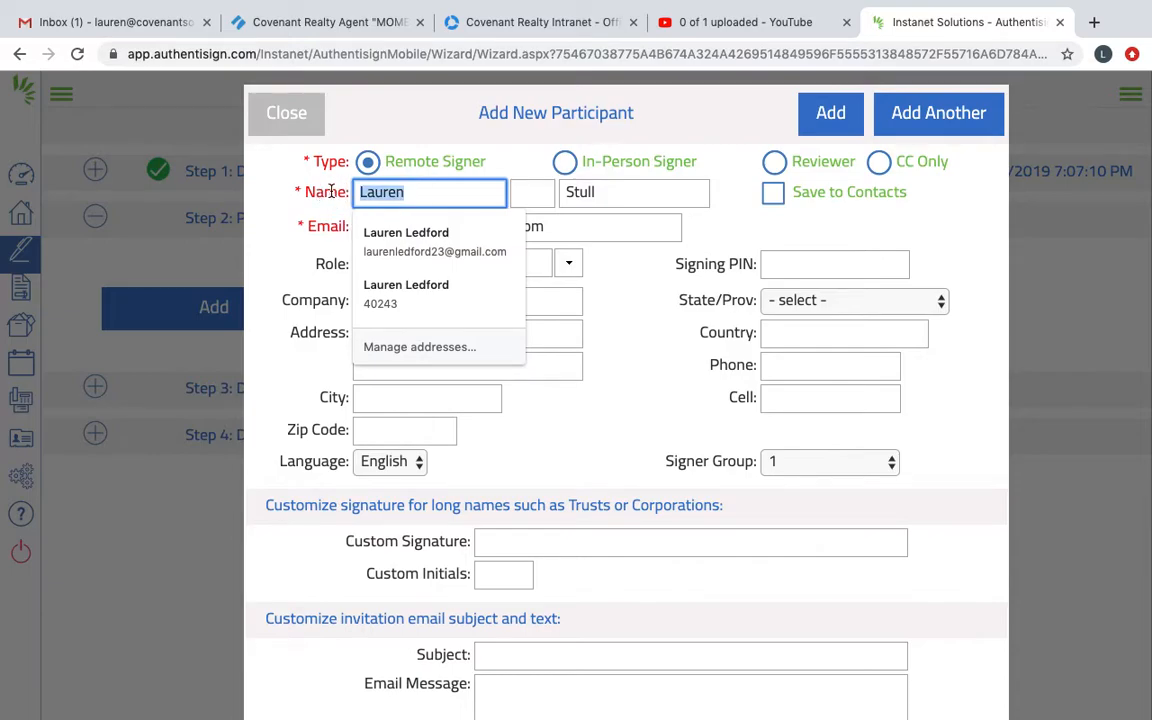
{"action": "key", "text": "Tab"}
{"action": "type", "text": "L"}
Step: Set the participant to be saved to contacts and add them to the signing
{"action": "left_click", "coordinate": [579, 216]}
{"action": "left_click", "coordinate": [612, 209]}
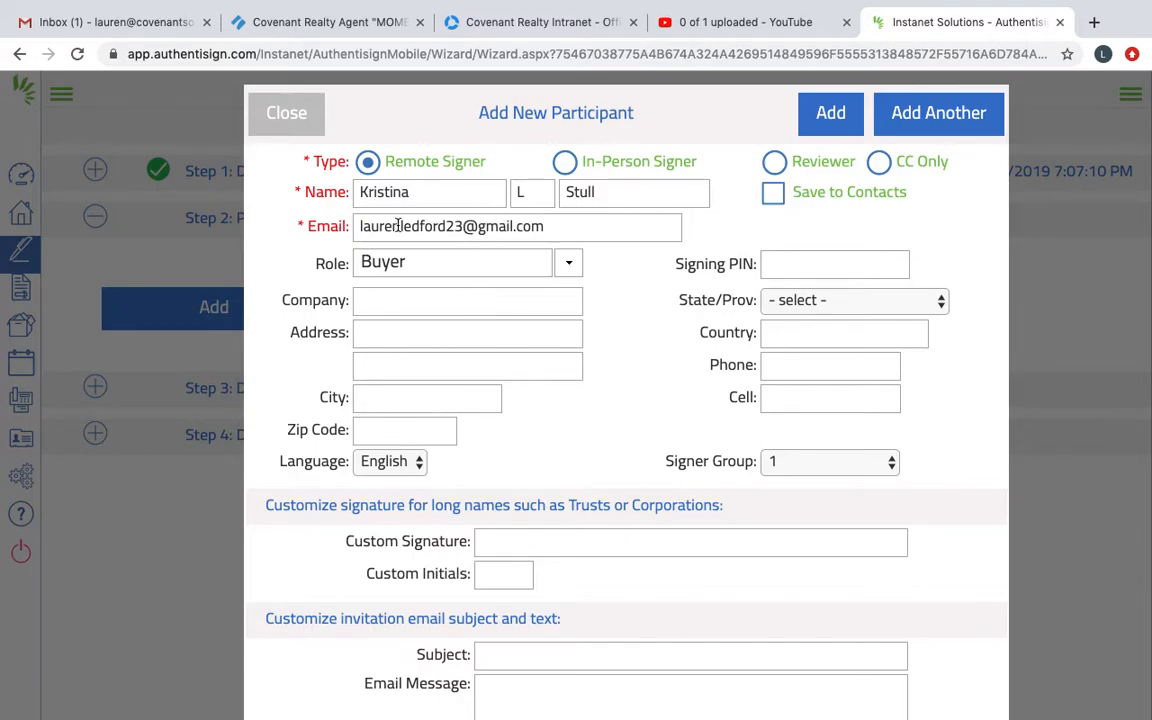
{"action": "left_click", "coordinate": [774, 192]}
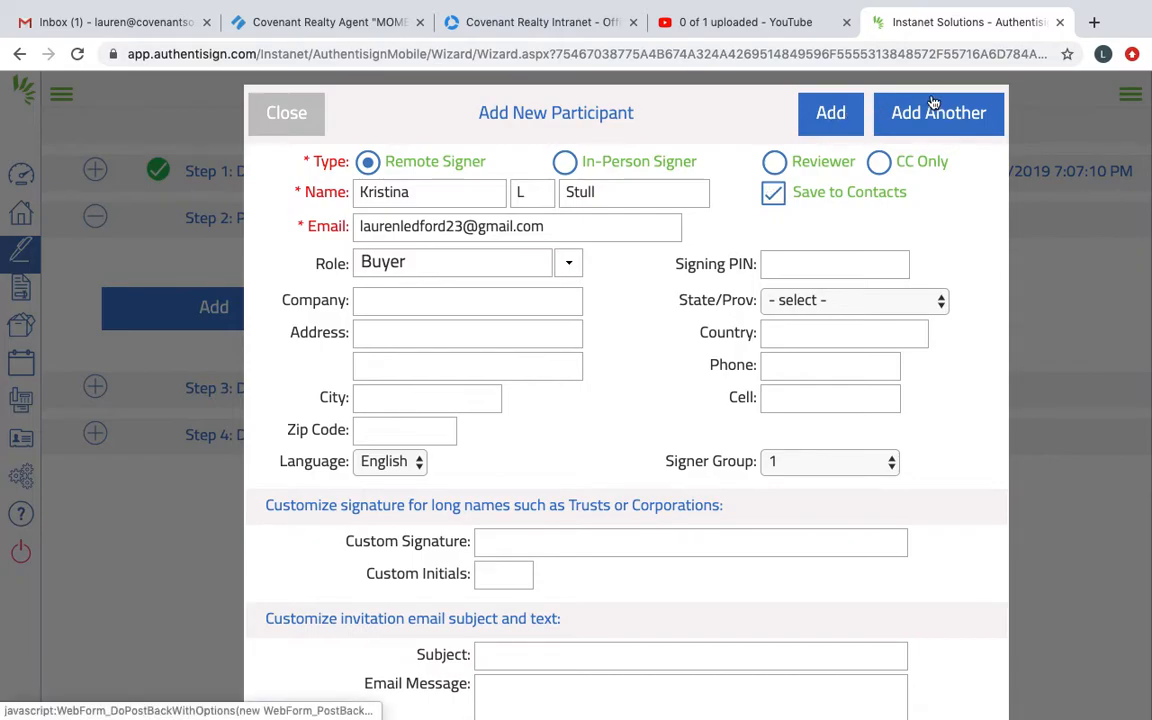
{"action": "left_click", "coordinate": [828, 113]}
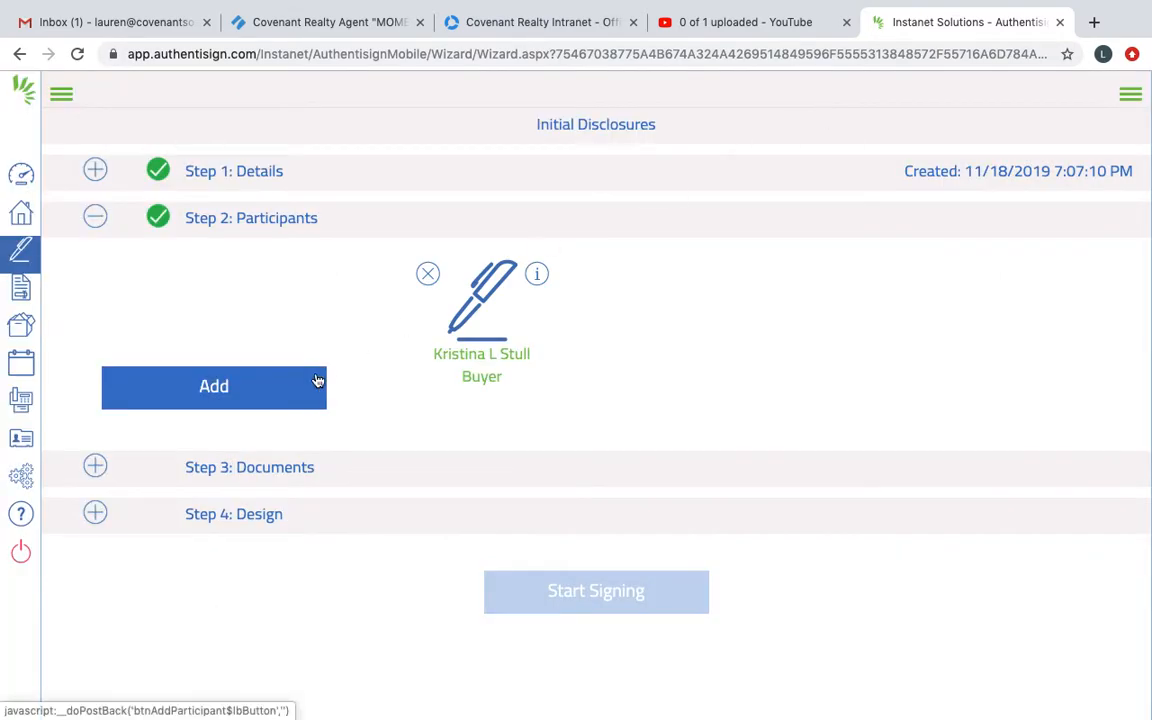
Step: Start adding documents from Dropbox, search for "sellers" and open the Sellers Initial Paperwork folder
{"action": "left_click", "coordinate": [241, 467]}
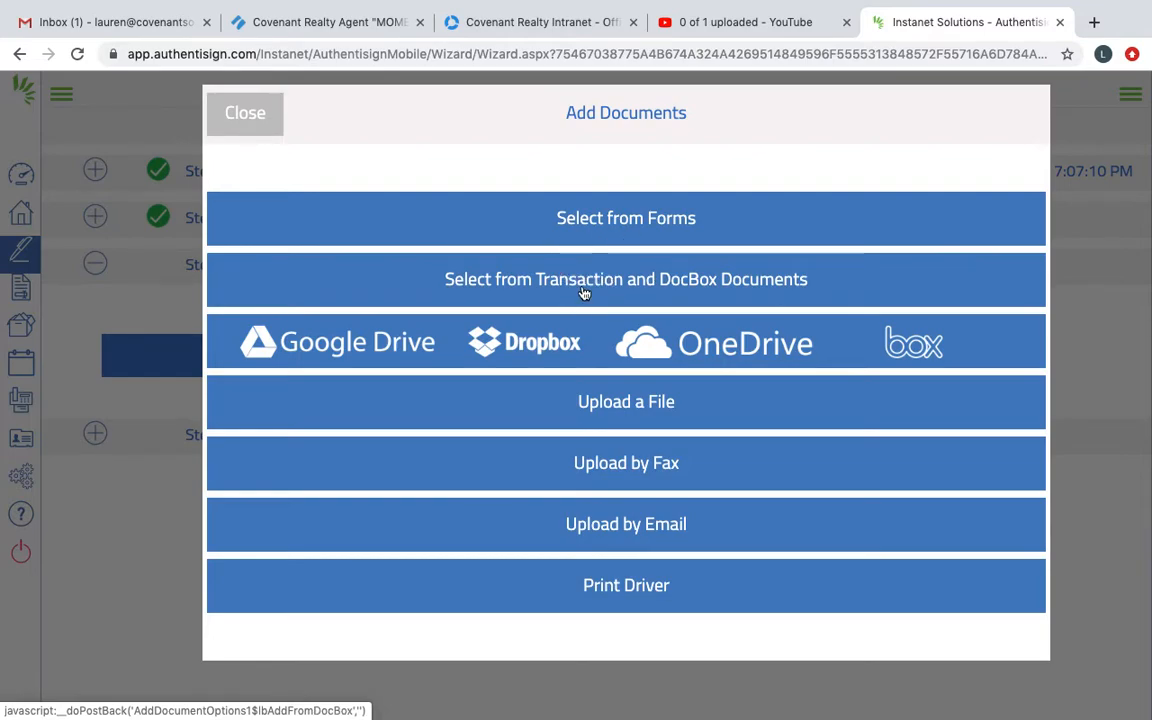
{"action": "left_click", "coordinate": [563, 356]}
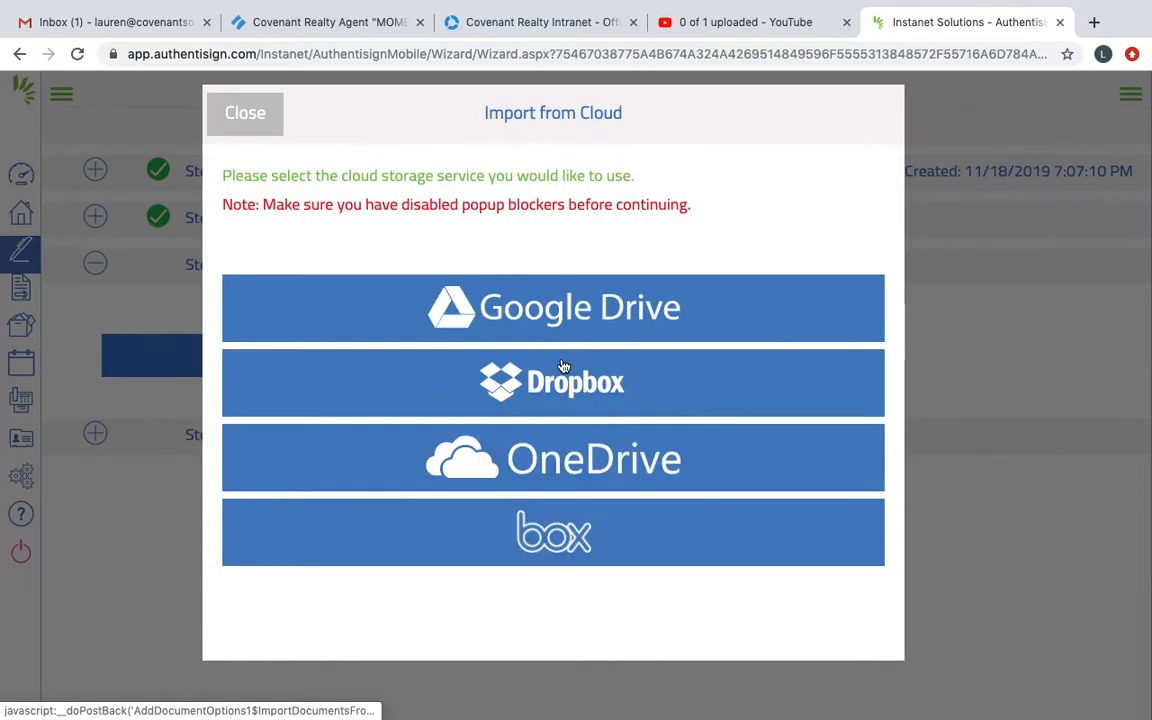
{"action": "left_click", "coordinate": [551, 386]}
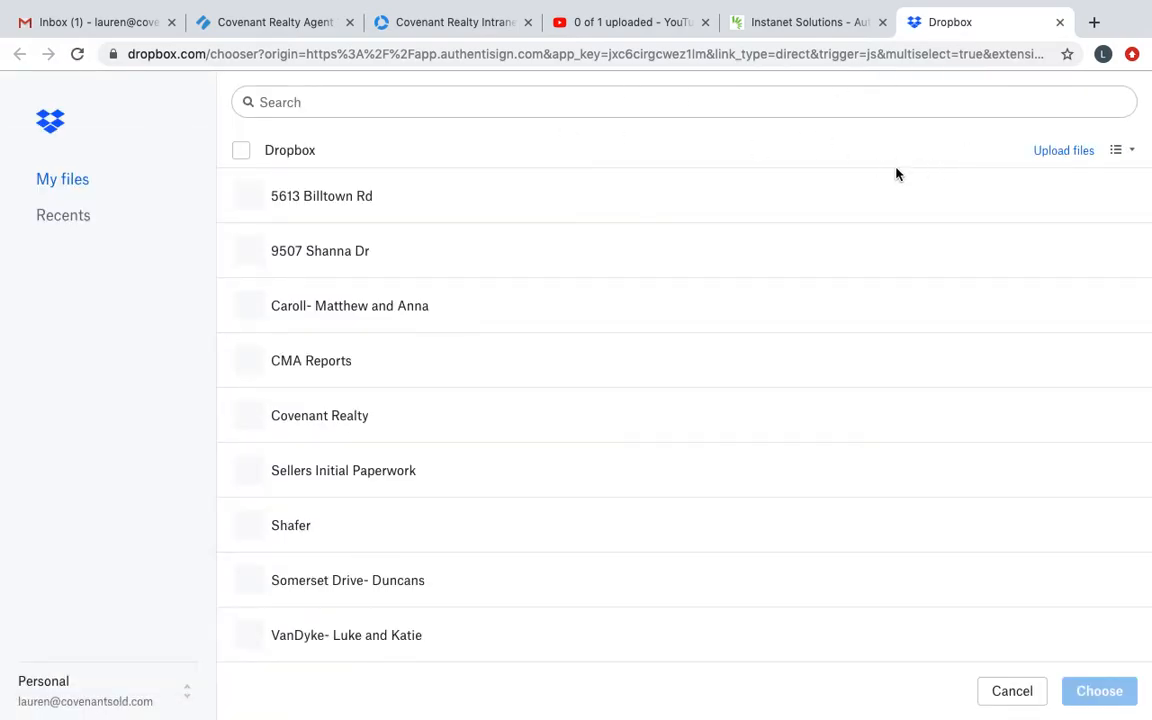
{"action": "left_click", "coordinate": [465, 102]}
{"action": "type", "text": "sellers"}
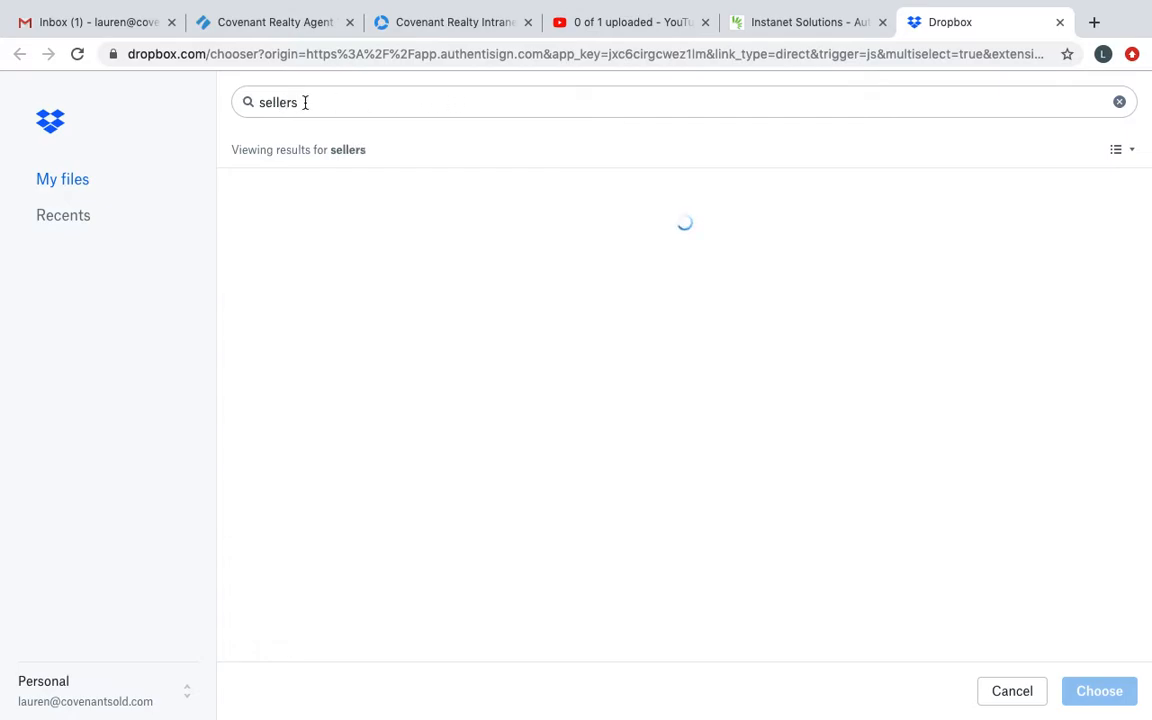
{"action": "left_click", "coordinate": [325, 194]}
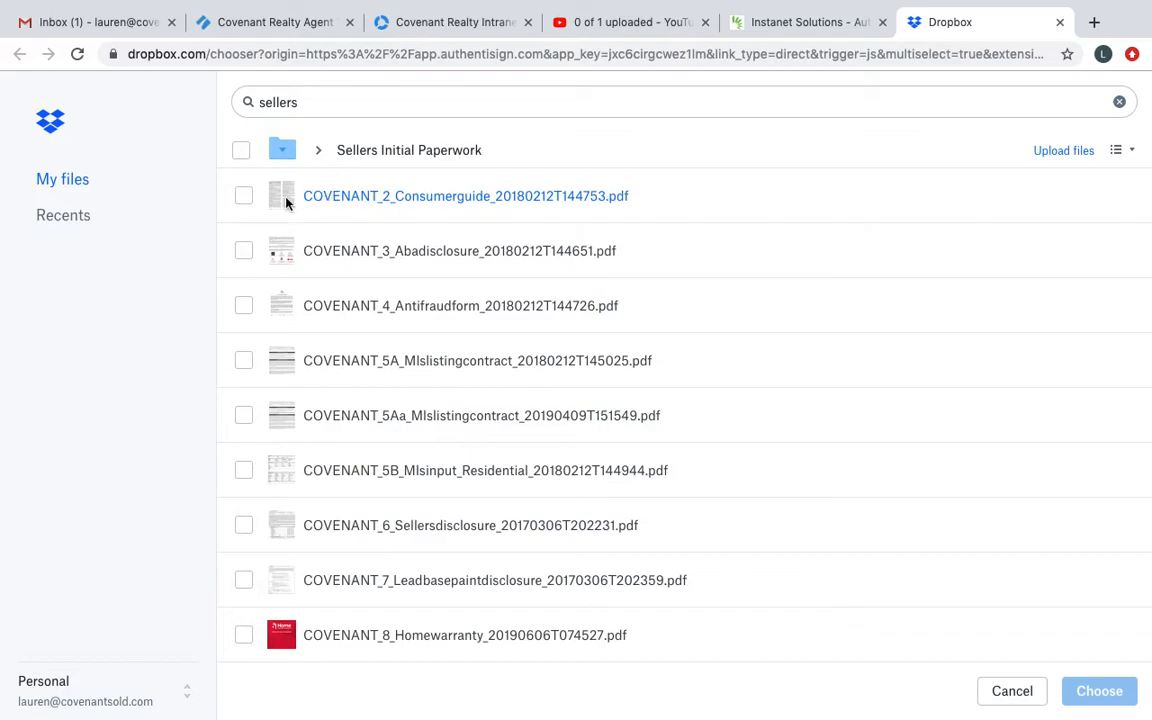
Step: Import the COVENANT_2_Consumerguide, COVENANT_3_Abadisclosure and COVENANT_4_Antifraudform PDFs, then try swapping the first two and restore their order
{"action": "left_click", "coordinate": [245, 197]}
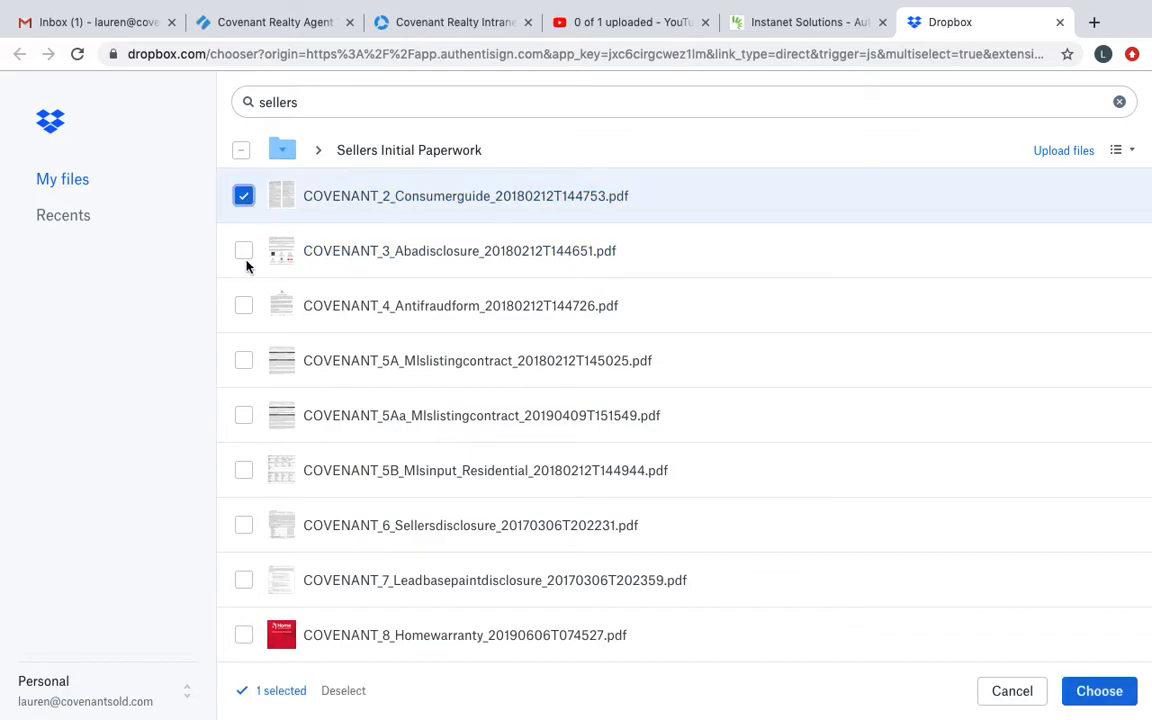
{"action": "left_click", "coordinate": [244, 251]}
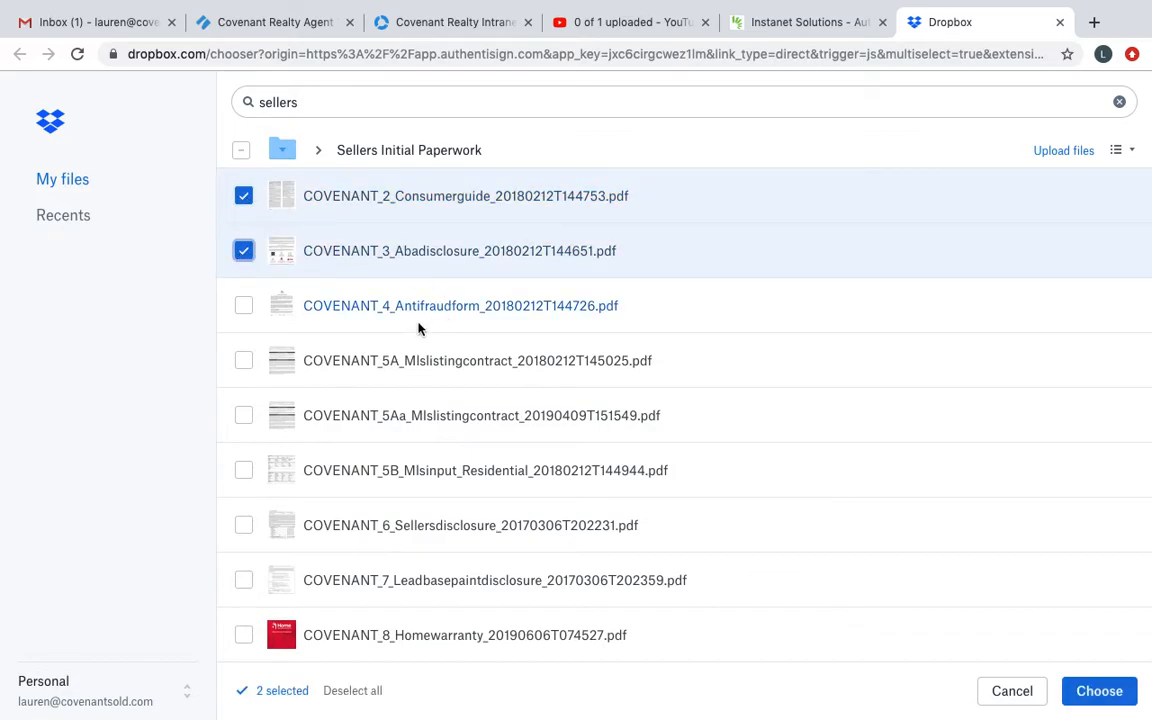
{"action": "left_click", "coordinate": [243, 305]}
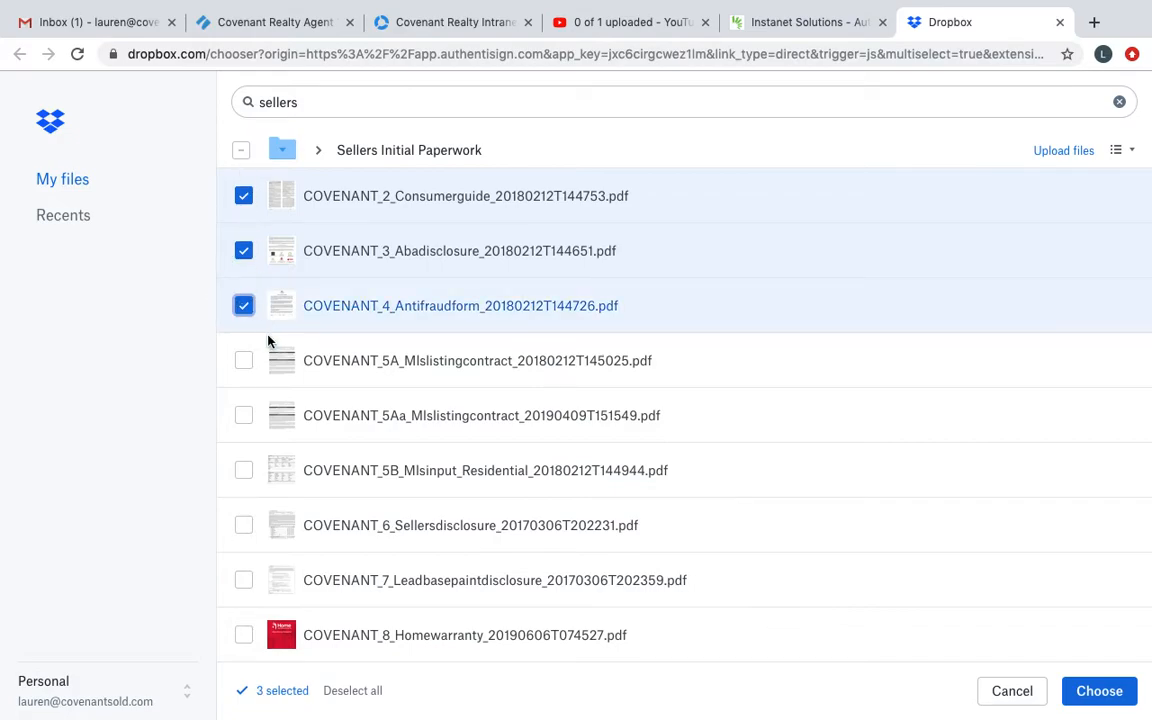
{"action": "left_click", "coordinate": [1100, 690]}
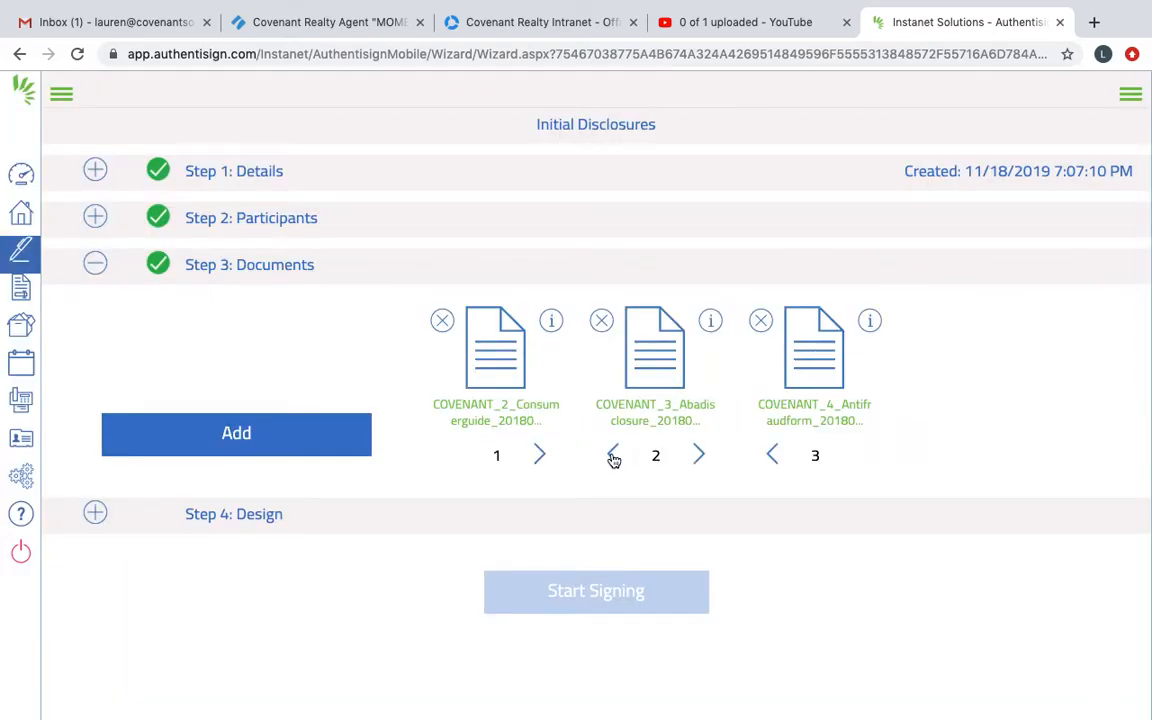
{"action": "left_click", "coordinate": [613, 457]}
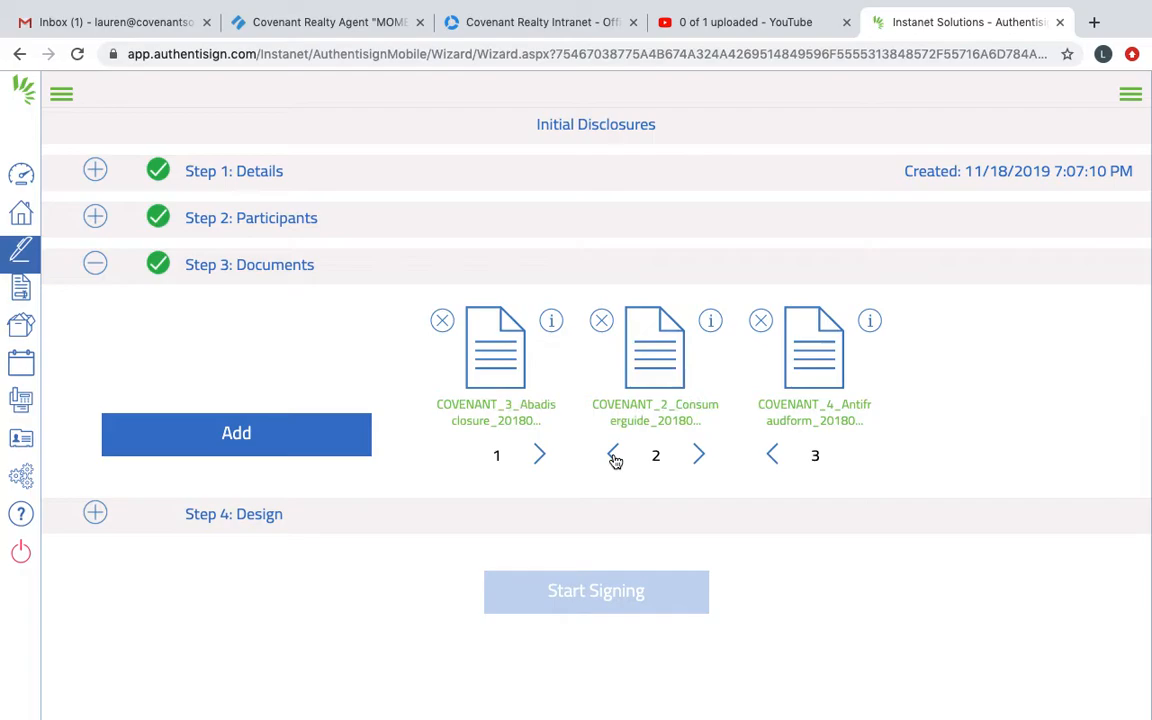
{"action": "left_click", "coordinate": [543, 454]}
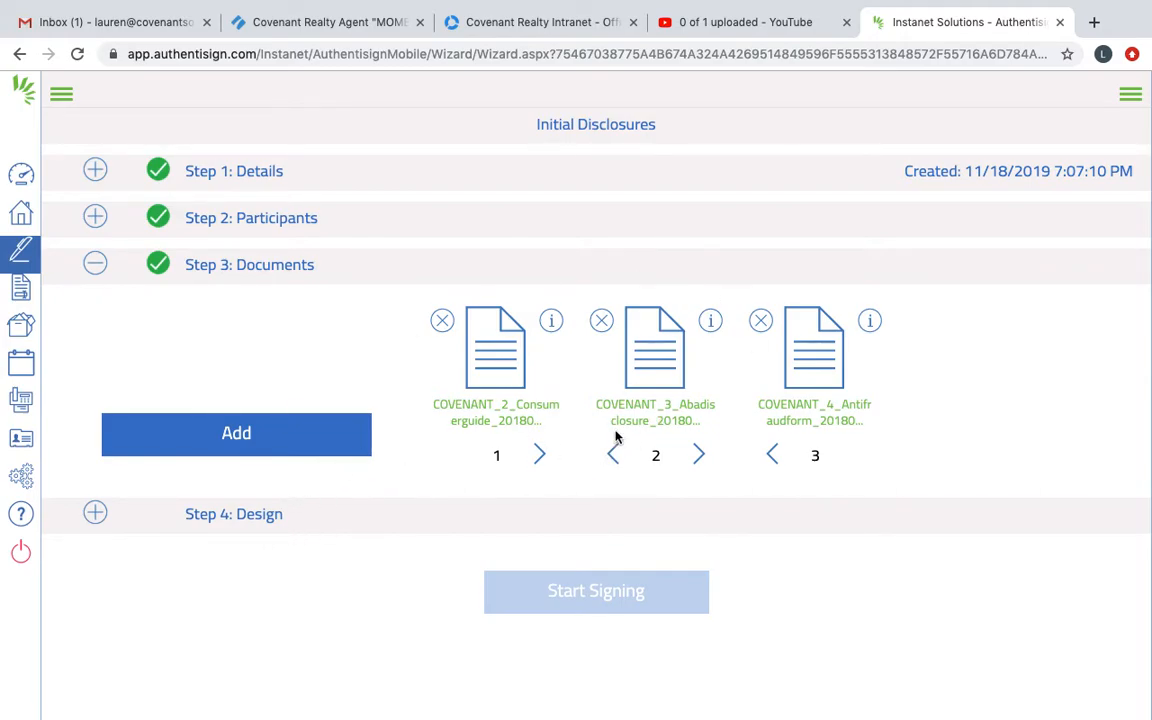
Step: Open the signing's design stage and check the list of available signers
{"action": "left_click", "coordinate": [254, 515]}
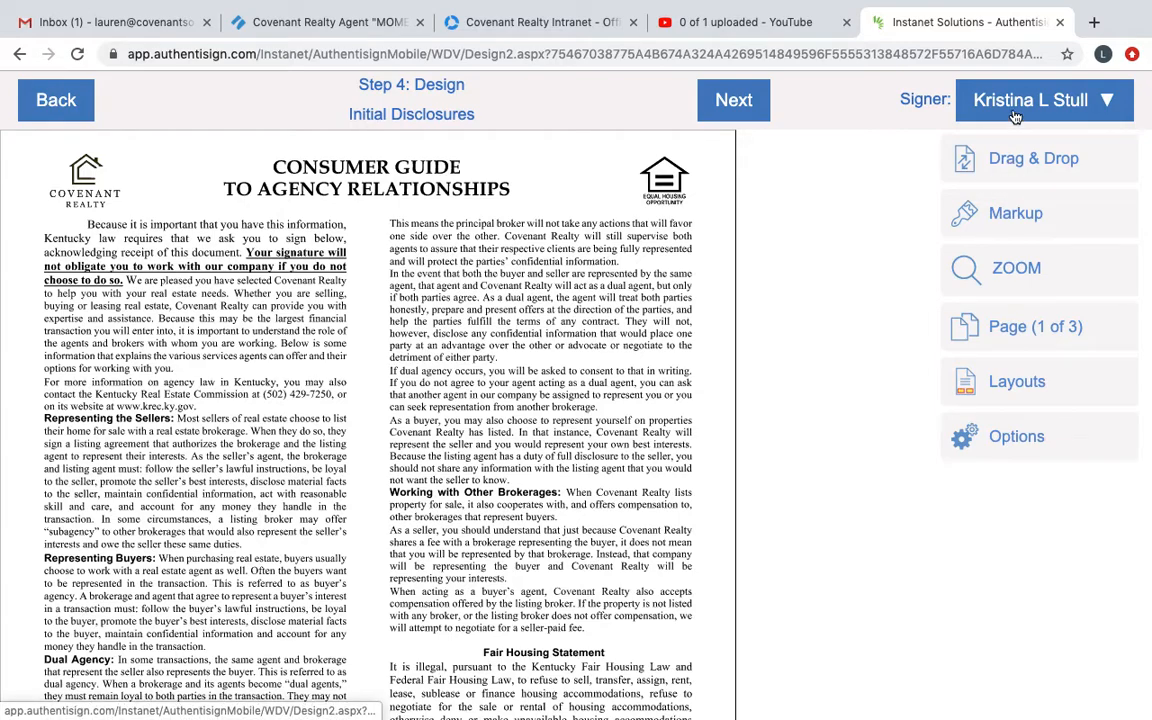
{"action": "left_click", "coordinate": [1015, 117]}
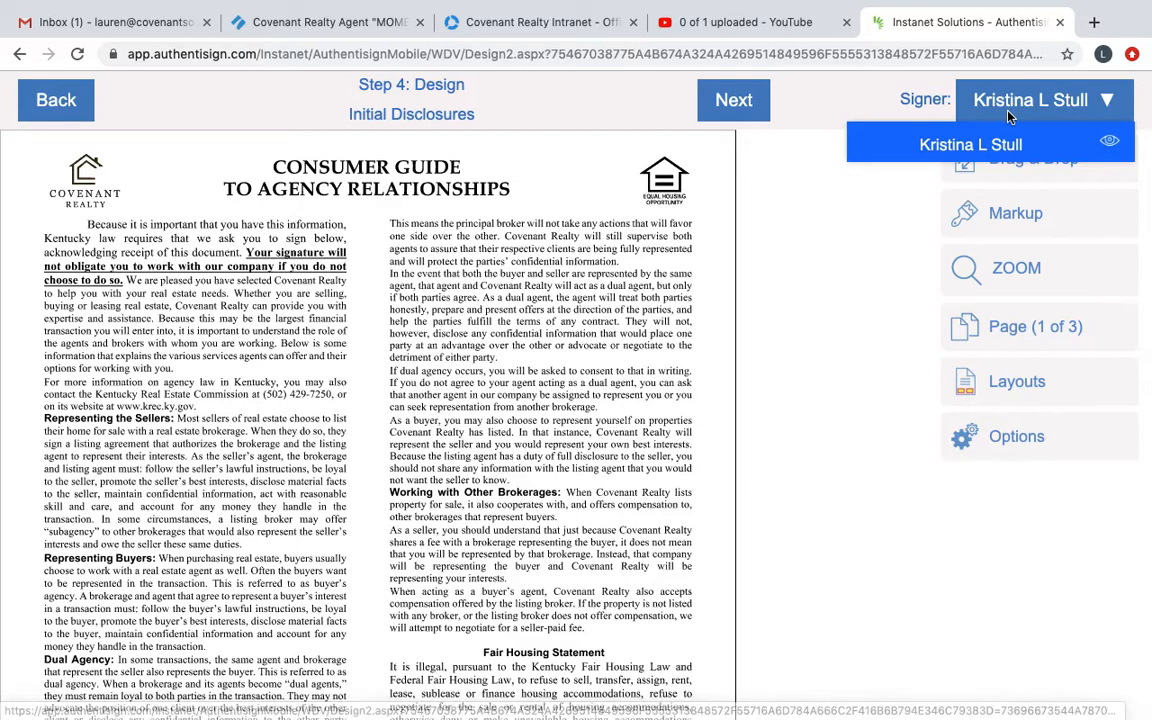
{"action": "left_click", "coordinate": [906, 99]}
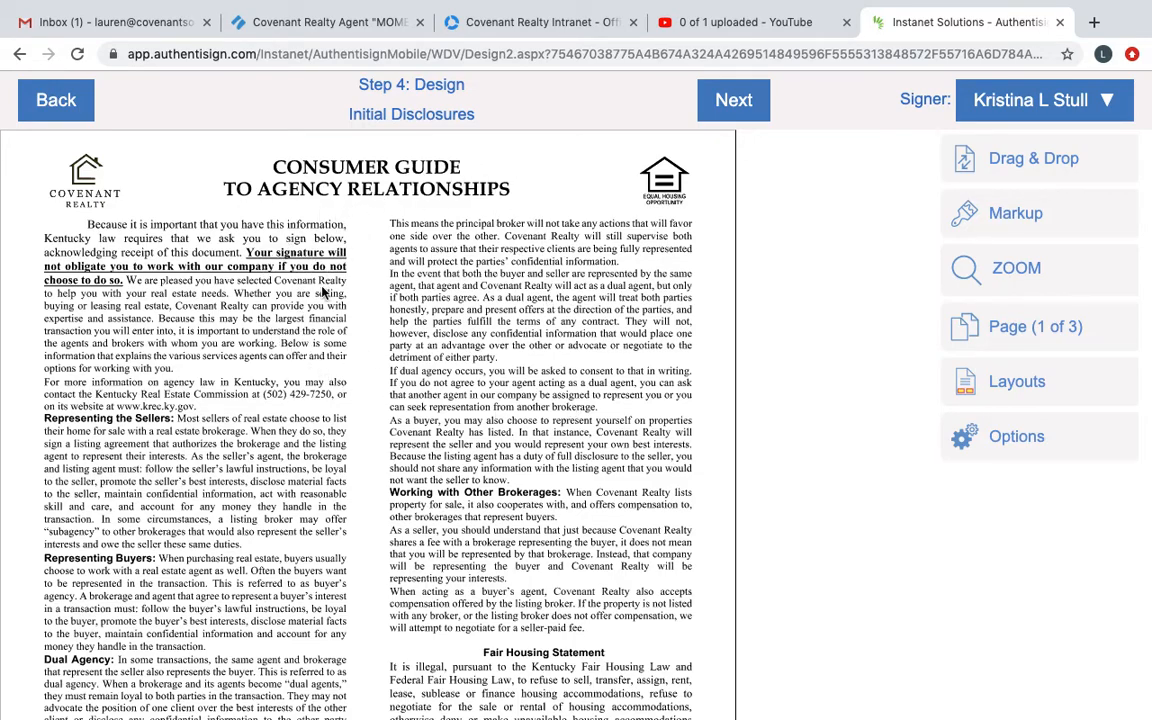
Step: Review the Consumer Guide to Agency Relationships page down to its signature lines
{"action": "scroll", "coordinate": [476, 413], "scroll_direction": "down", "scroll_amount": 3}
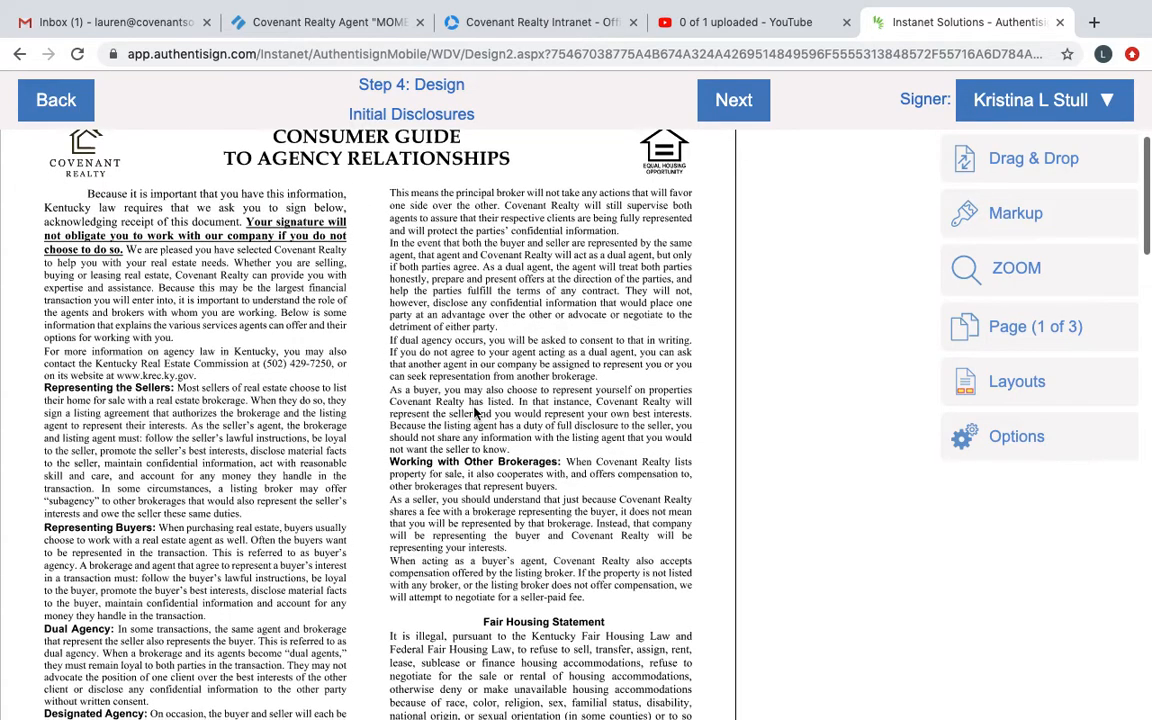
{"action": "scroll", "coordinate": [476, 413], "scroll_direction": "down", "scroll_amount": 5}
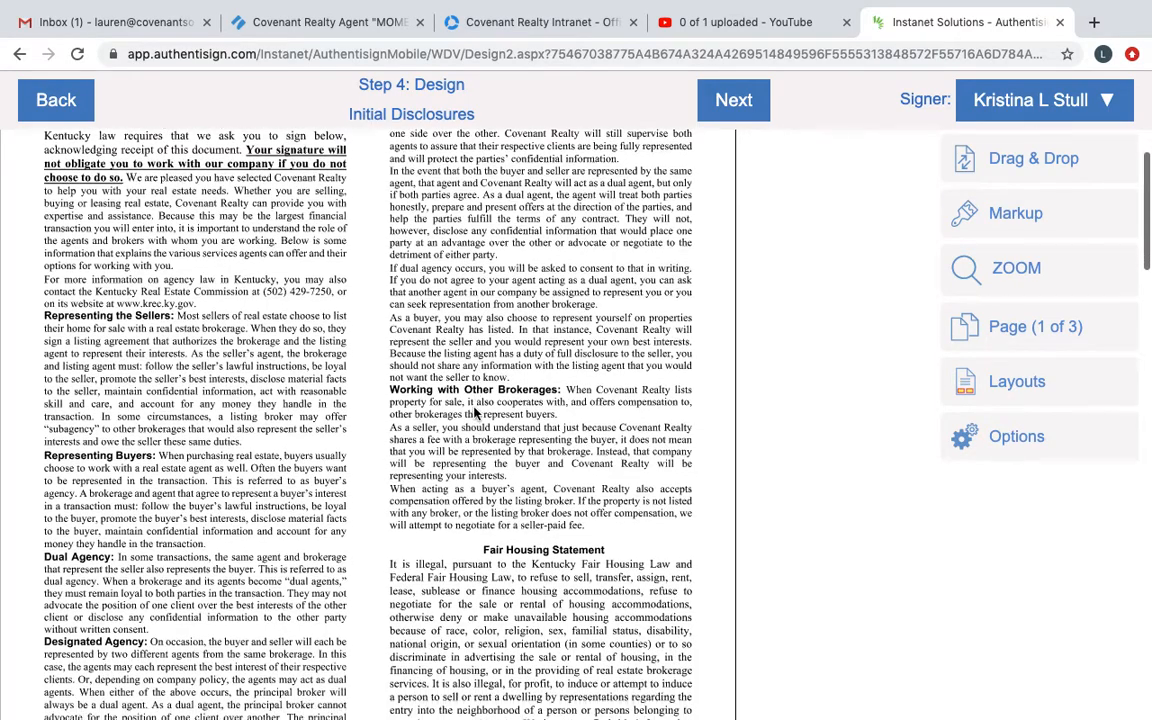
{"action": "scroll", "coordinate": [476, 413], "scroll_direction": "down", "scroll_amount": 5}
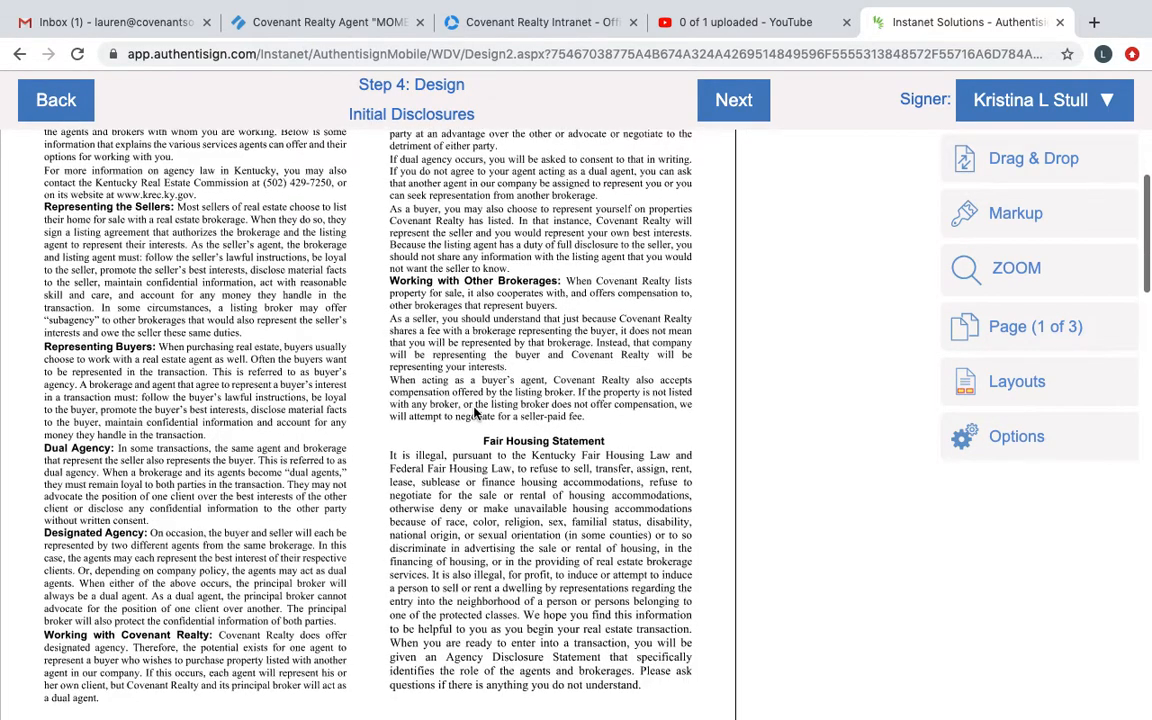
{"action": "scroll", "coordinate": [476, 413], "scroll_direction": "up", "scroll_amount": 12}
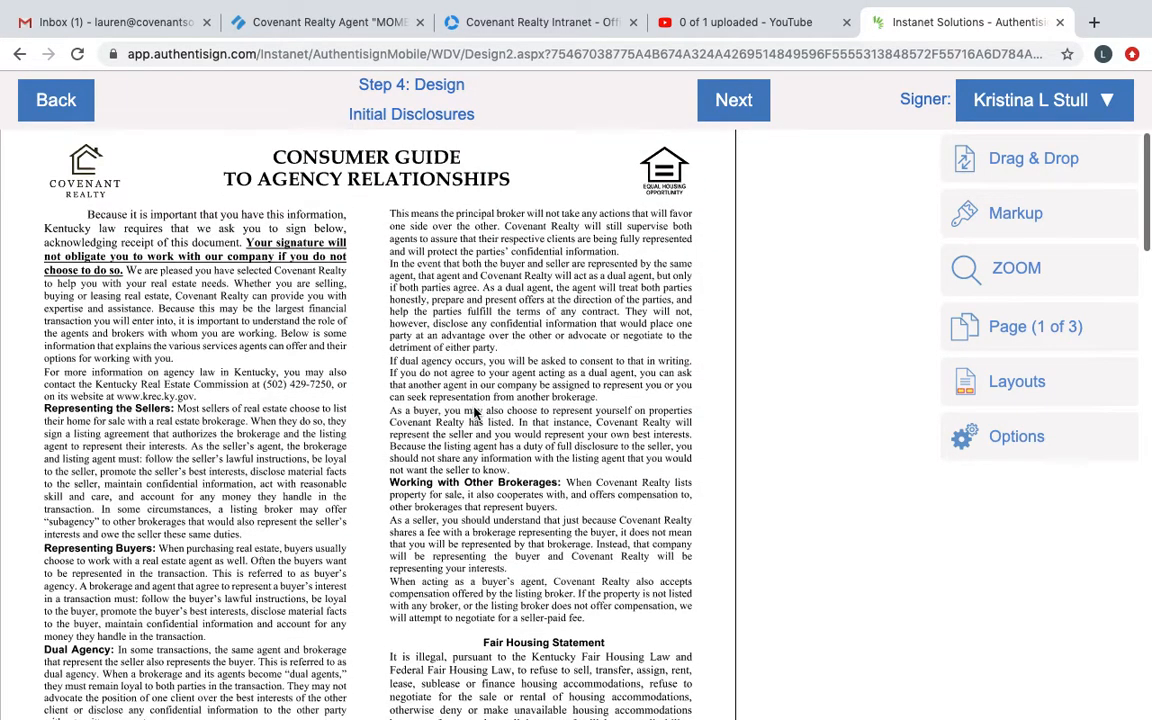
{"action": "scroll", "coordinate": [476, 413], "scroll_direction": "down", "scroll_amount": 2}
{"action": "scroll", "coordinate": [476, 413], "scroll_direction": "up", "scroll_amount": 2}
{"action": "scroll", "coordinate": [476, 413], "scroll_direction": "down", "scroll_amount": 10}
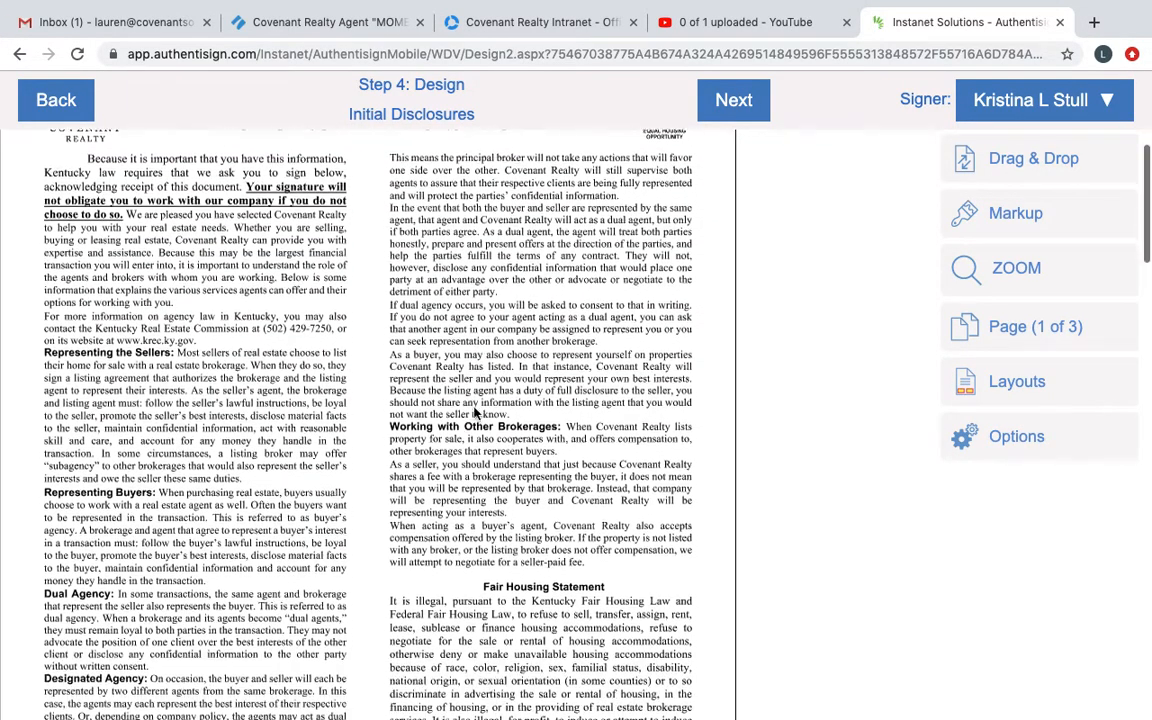
{"action": "scroll", "coordinate": [476, 413], "scroll_direction": "down", "scroll_amount": 3}
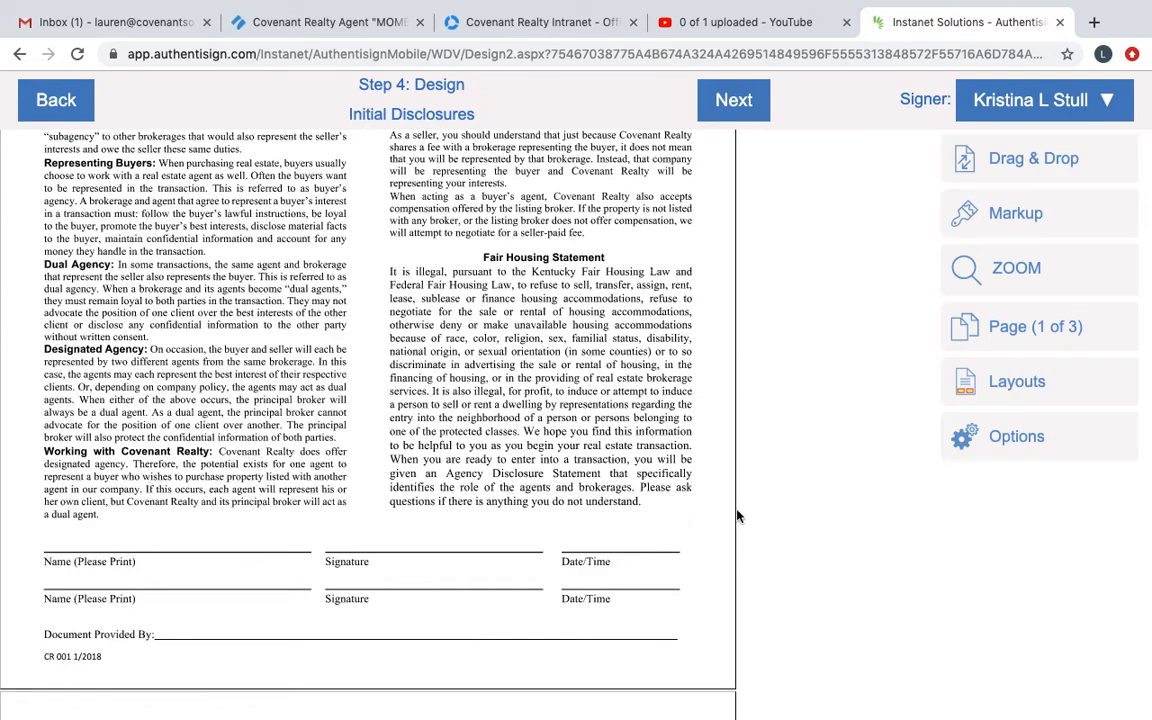
Step: Select the buyer as signer and place the signer name, signature and date stamp on the consumer guide's first signature row
{"action": "left_click", "coordinate": [1001, 103]}
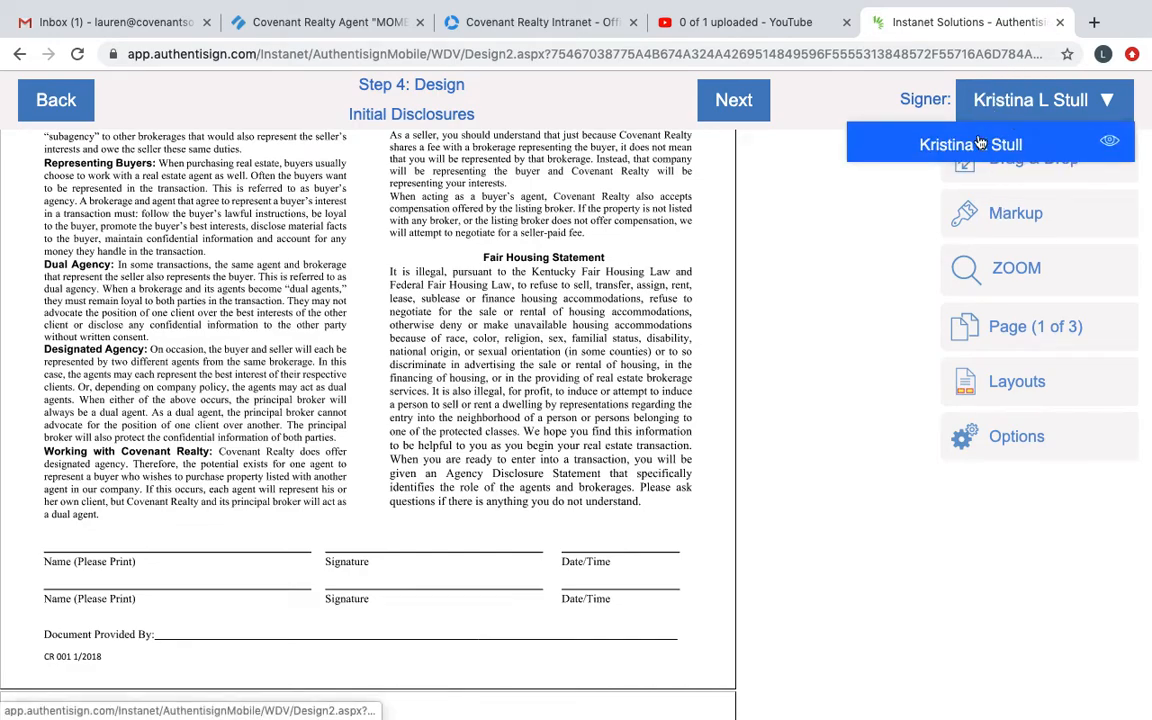
{"action": "left_click", "coordinate": [988, 145]}
{"action": "left_click", "coordinate": [984, 157]}
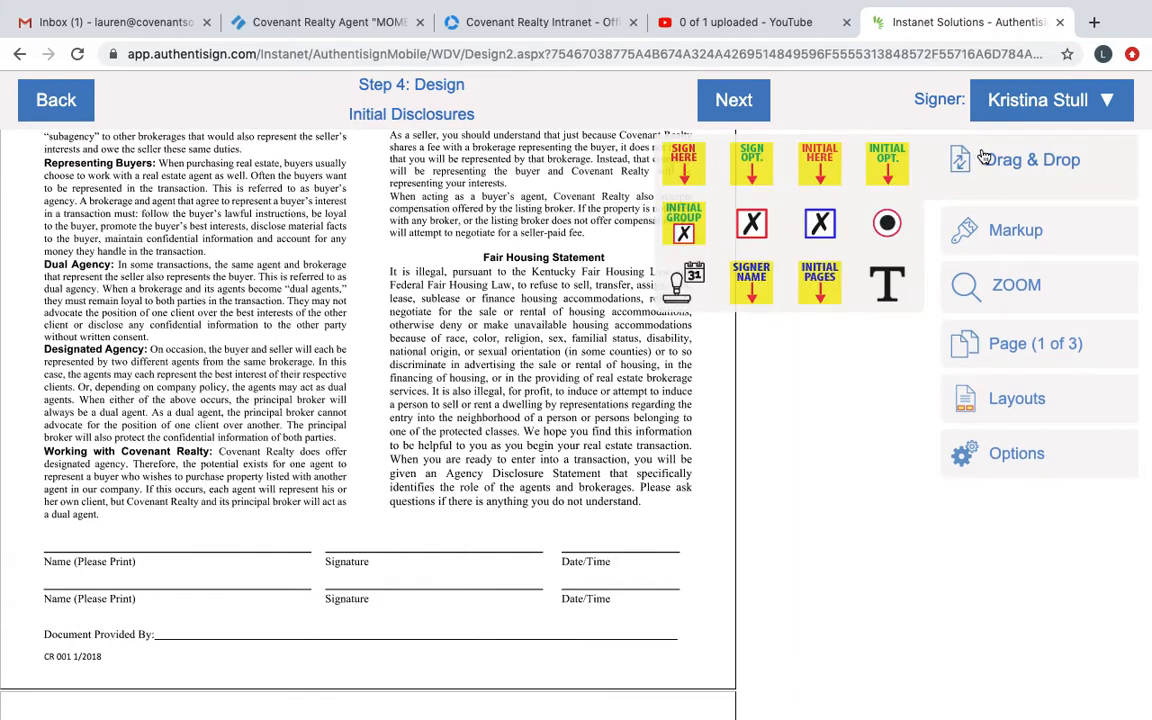
{"action": "left_click", "coordinate": [753, 288]}
{"action": "left_click_drag", "start_coordinate": [753, 288], "coordinate": [65, 563]}
{"action": "mouse_move", "coordinate": [678, 157]}
{"action": "left_mouse_down"}
{"action": "mouse_move", "coordinate": [490, 358]}
{"action": "mouse_move", "coordinate": [342, 437]}
{"action": "mouse_move", "coordinate": [345, 460]}
{"action": "left_mouse_up"}
{"action": "left_click_drag", "start_coordinate": [676, 285], "coordinate": [576, 562]}
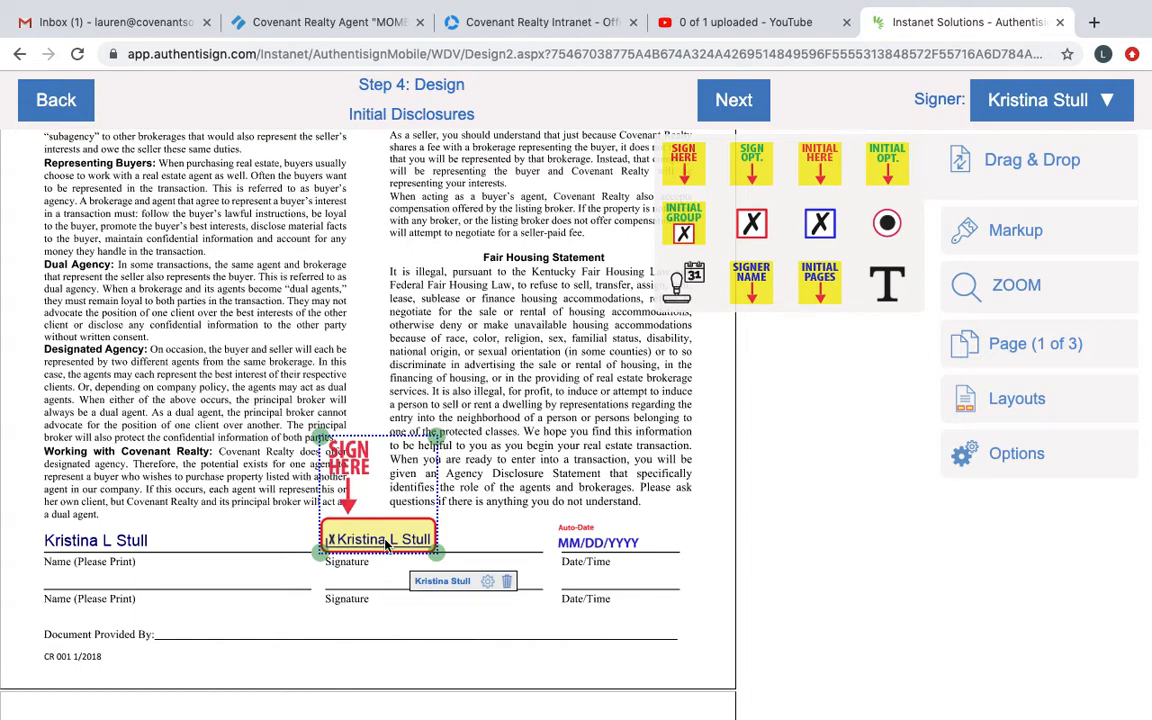
Step: Add a time stamp to the buyer's signature and place it beside the date stamp on the Date/Time line
{"action": "left_click", "coordinate": [488, 582]}
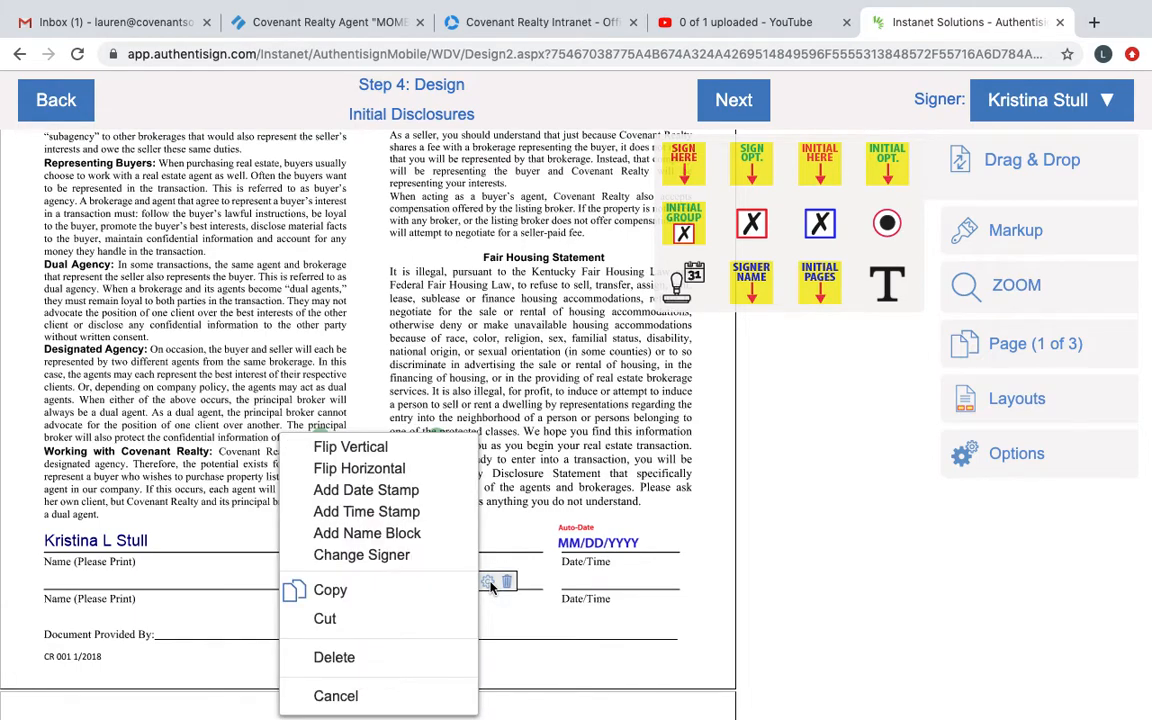
{"action": "left_click", "coordinate": [425, 510]}
{"action": "left_click_drag", "start_coordinate": [462, 548], "coordinate": [670, 548]}
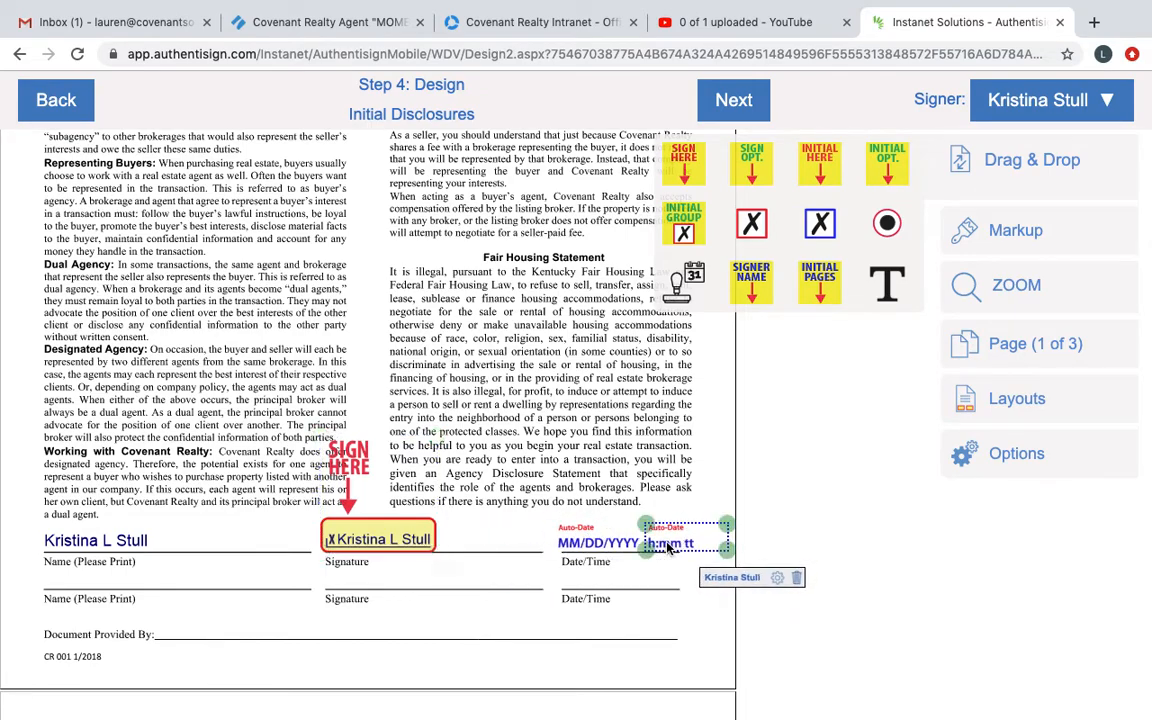
{"action": "left_click", "coordinate": [353, 528]}
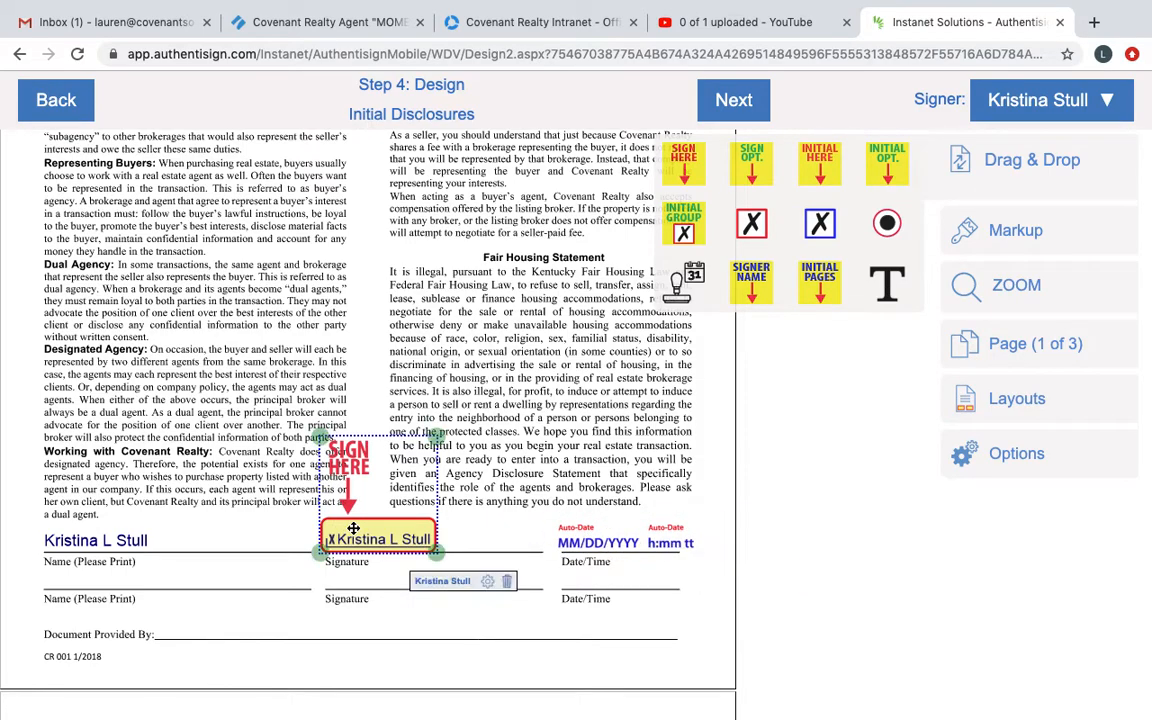
{"action": "left_click", "coordinate": [513, 492]}
Step: Add a text box with the agent's name and "Covenant Realty, LLC" on the consumer guide's Document Provided By line
{"action": "scroll", "coordinate": [393, 461], "scroll_direction": "down", "scroll_amount": 2}
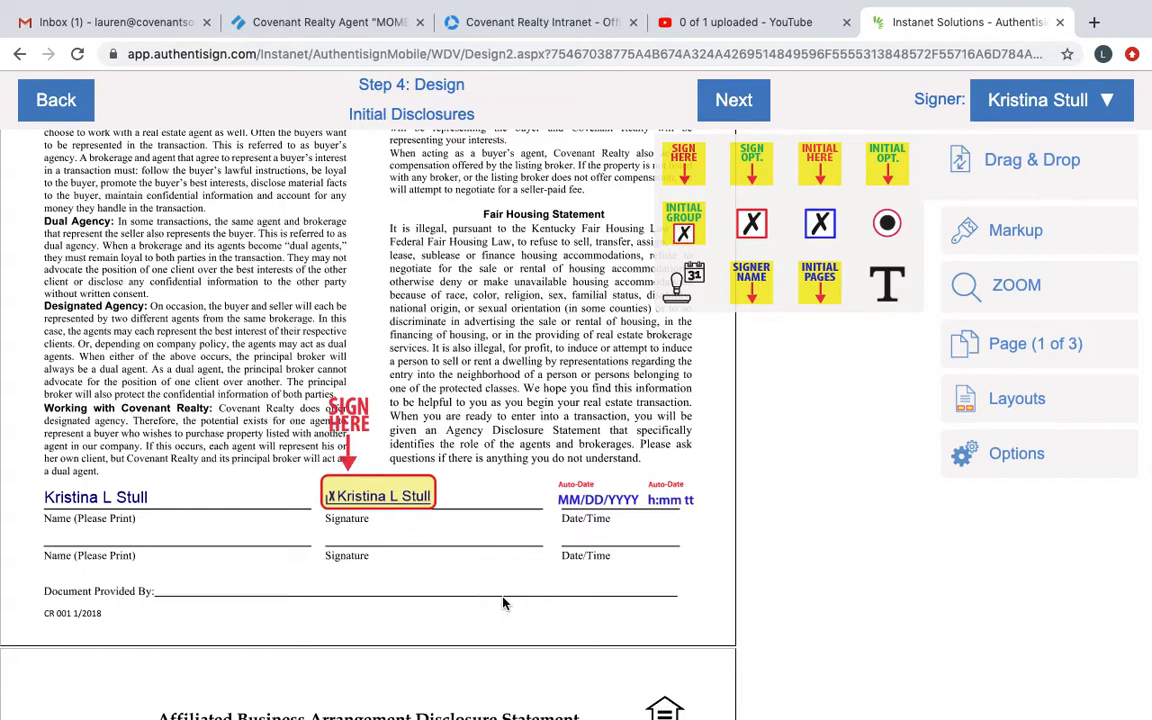
{"action": "left_click", "coordinate": [1006, 156]}
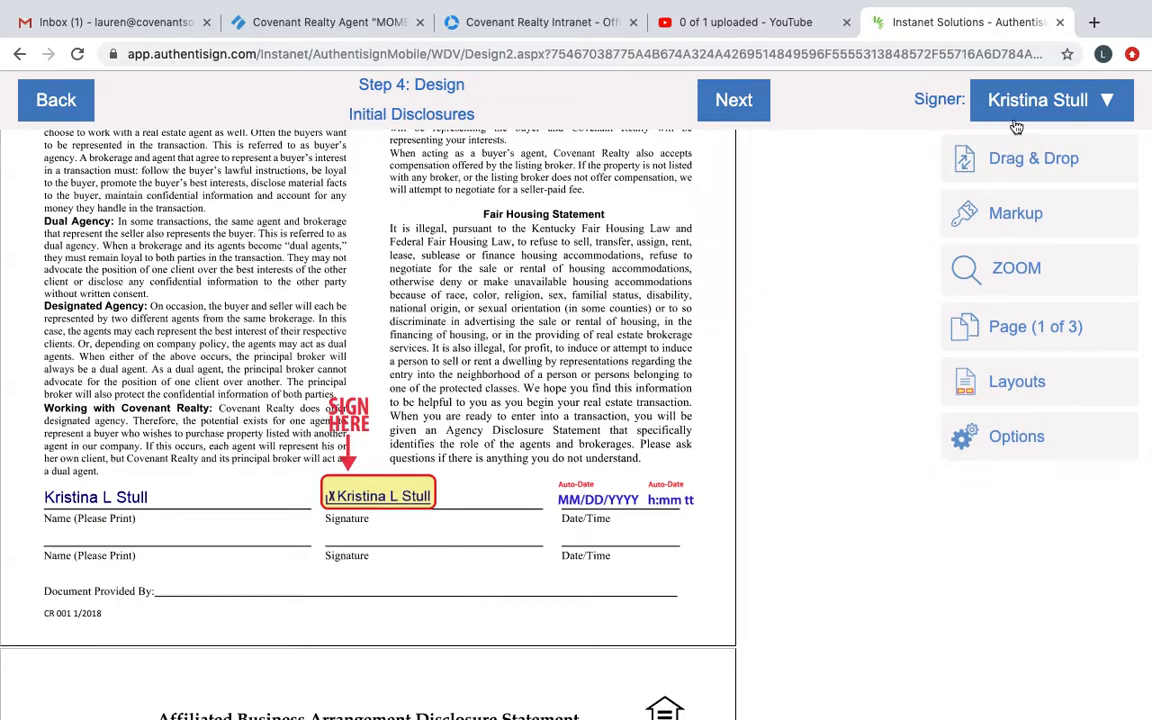
{"action": "left_click", "coordinate": [1020, 108]}
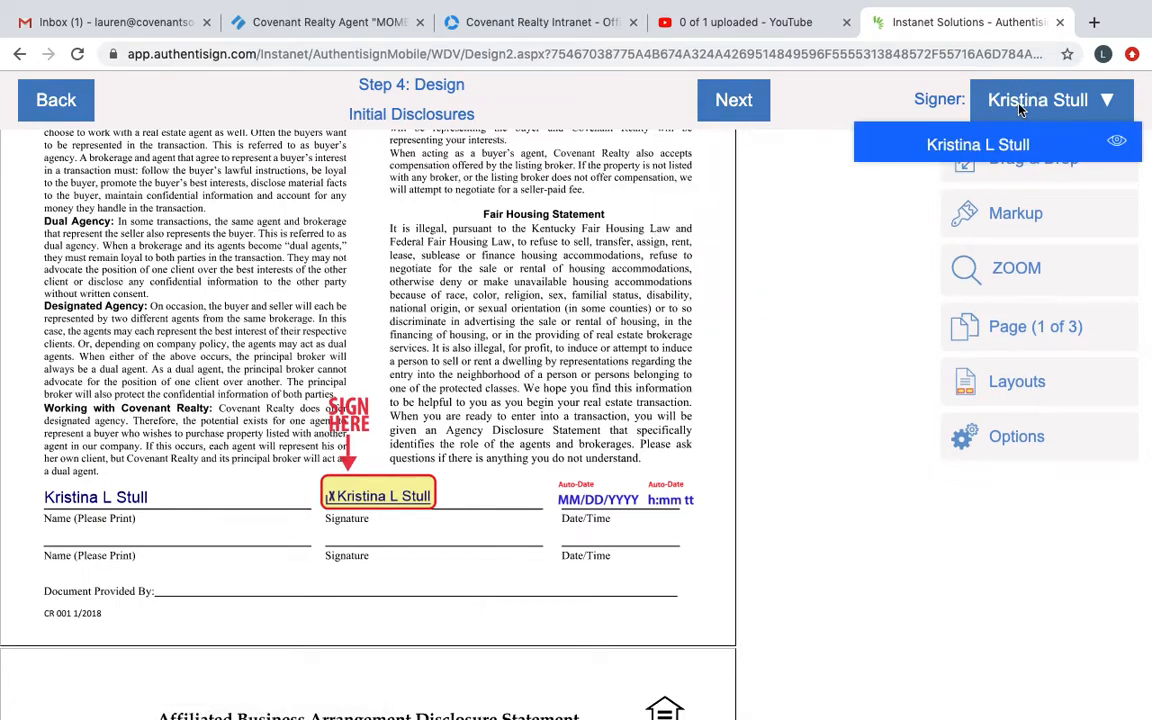
{"action": "left_click", "coordinate": [1005, 105]}
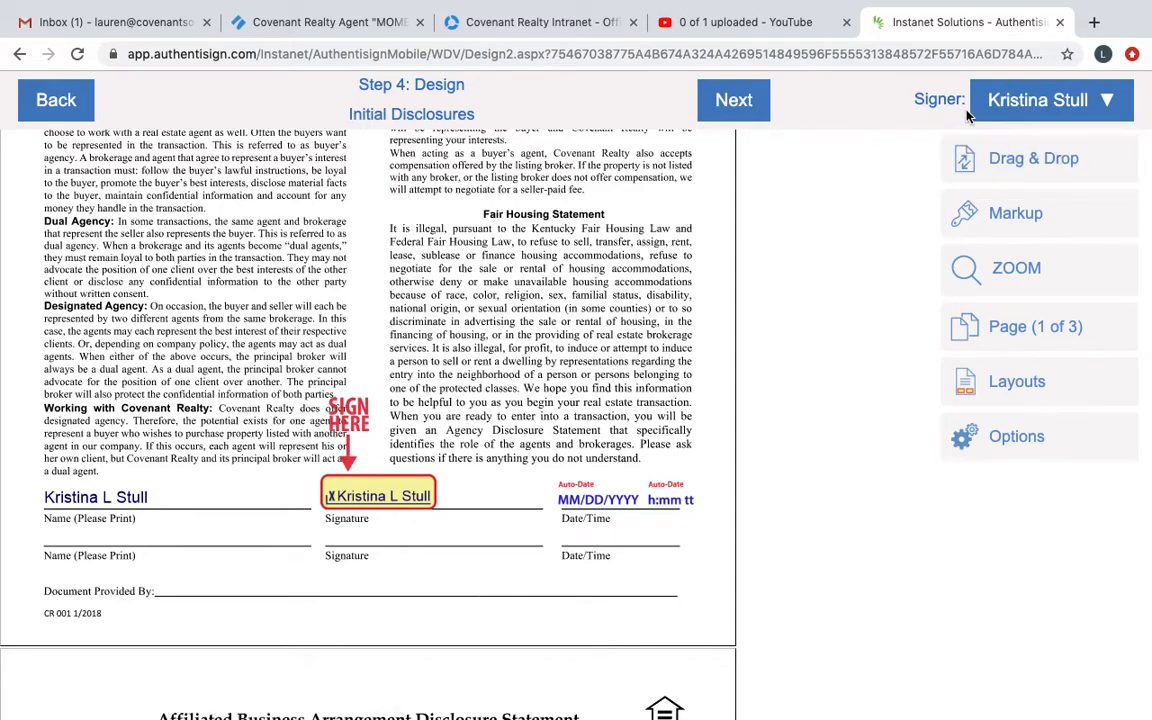
{"action": "left_click", "coordinate": [1016, 214]}
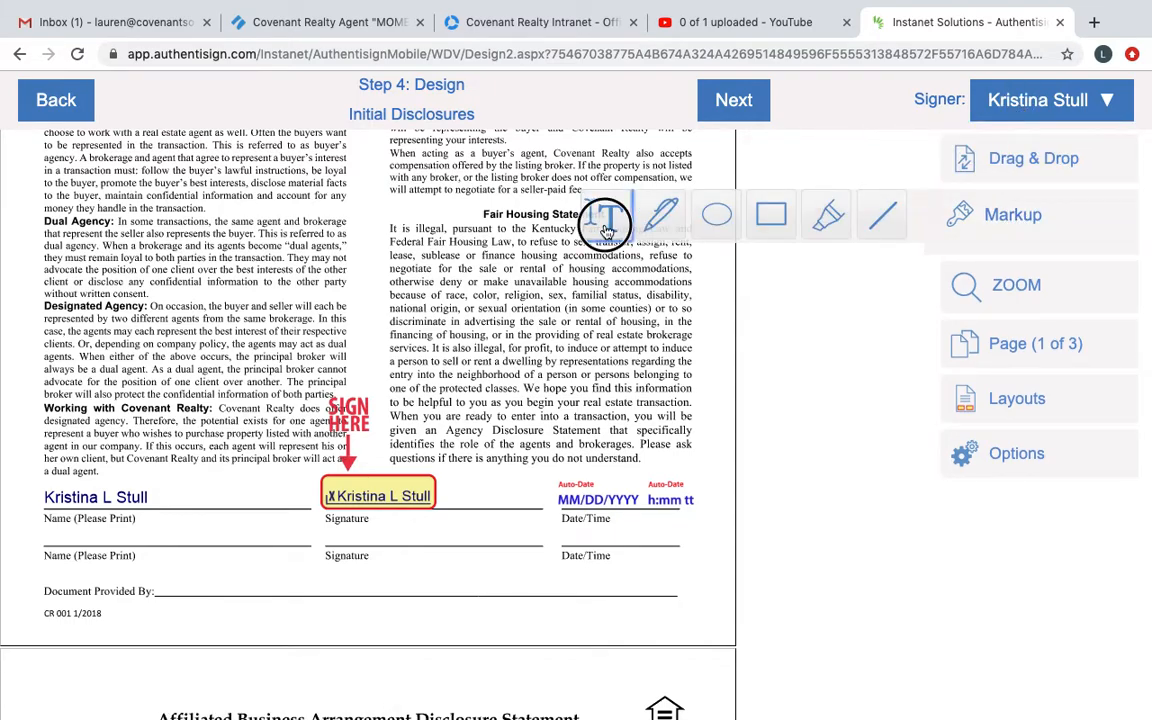
{"action": "left_click_drag", "start_coordinate": [167, 562], "coordinate": [540, 593]}
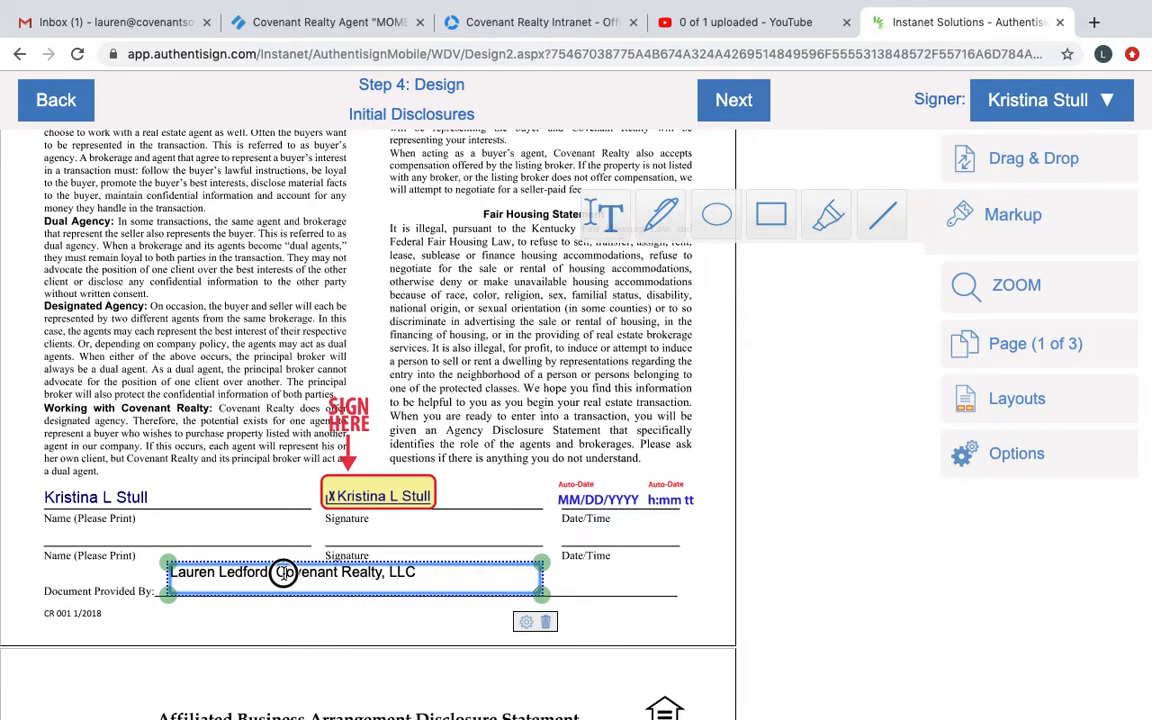
{"action": "left_click_drag", "start_coordinate": [282, 572], "coordinate": [278, 585]}
{"action": "left_click", "coordinate": [645, 625]}
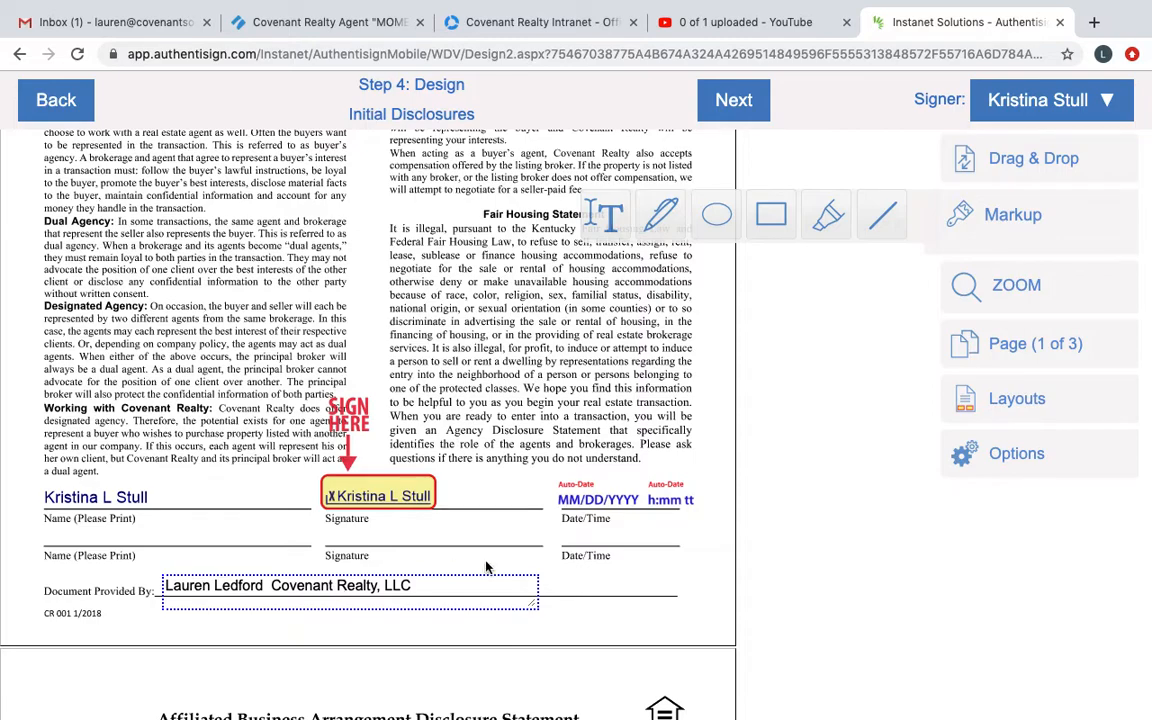
Step: Place the buyer's signer name field on the Client(s) line of the Affiliated Business Arrangement Disclosure Statement
{"action": "scroll", "coordinate": [446, 564], "scroll_direction": "up", "scroll_amount": 5}
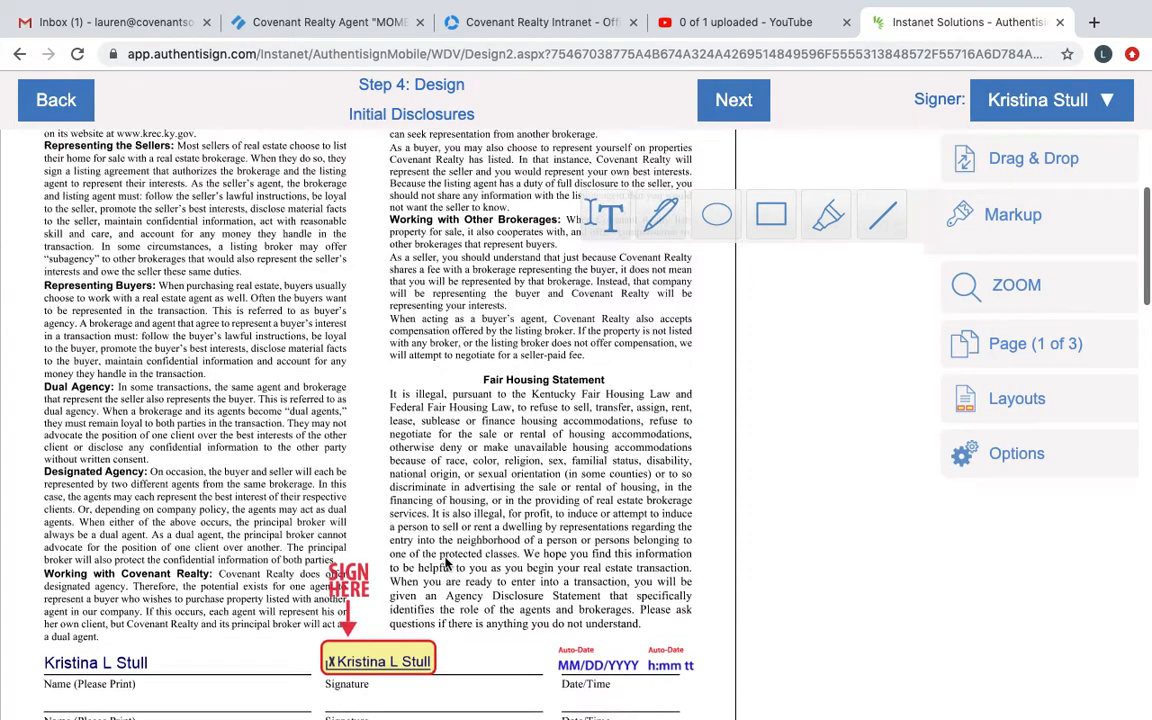
{"action": "scroll", "coordinate": [446, 490], "scroll_direction": "down", "scroll_amount": 4}
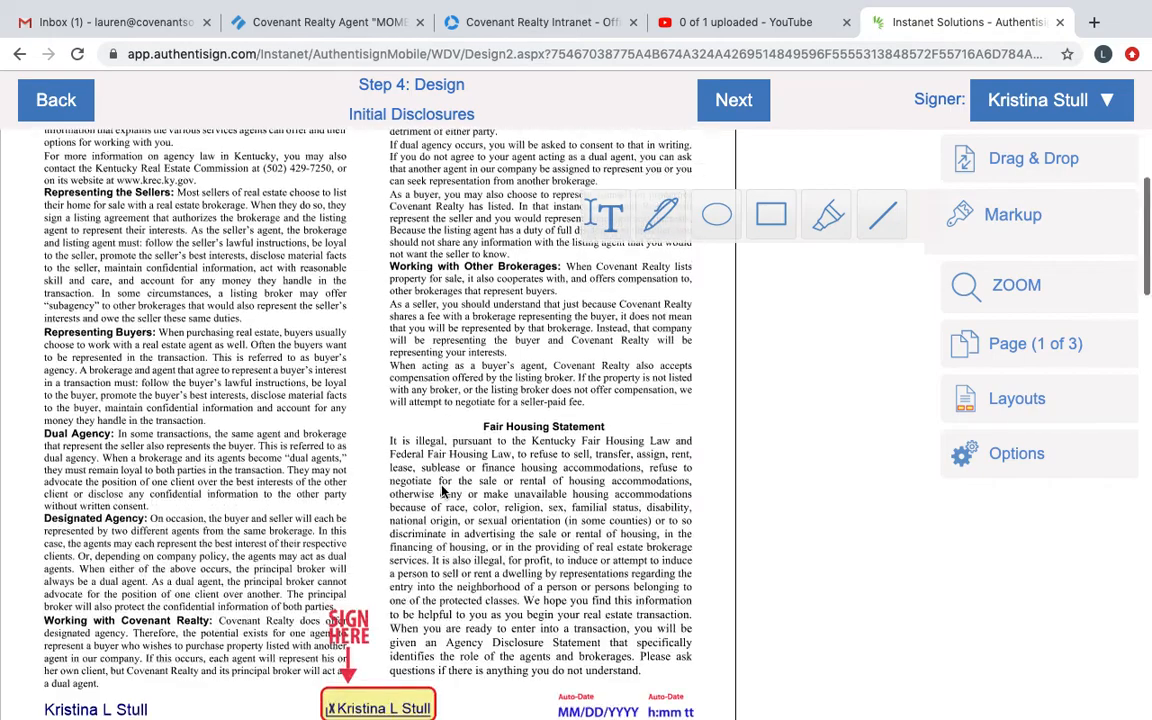
{"action": "scroll", "coordinate": [443, 489], "scroll_direction": "down", "scroll_amount": 5}
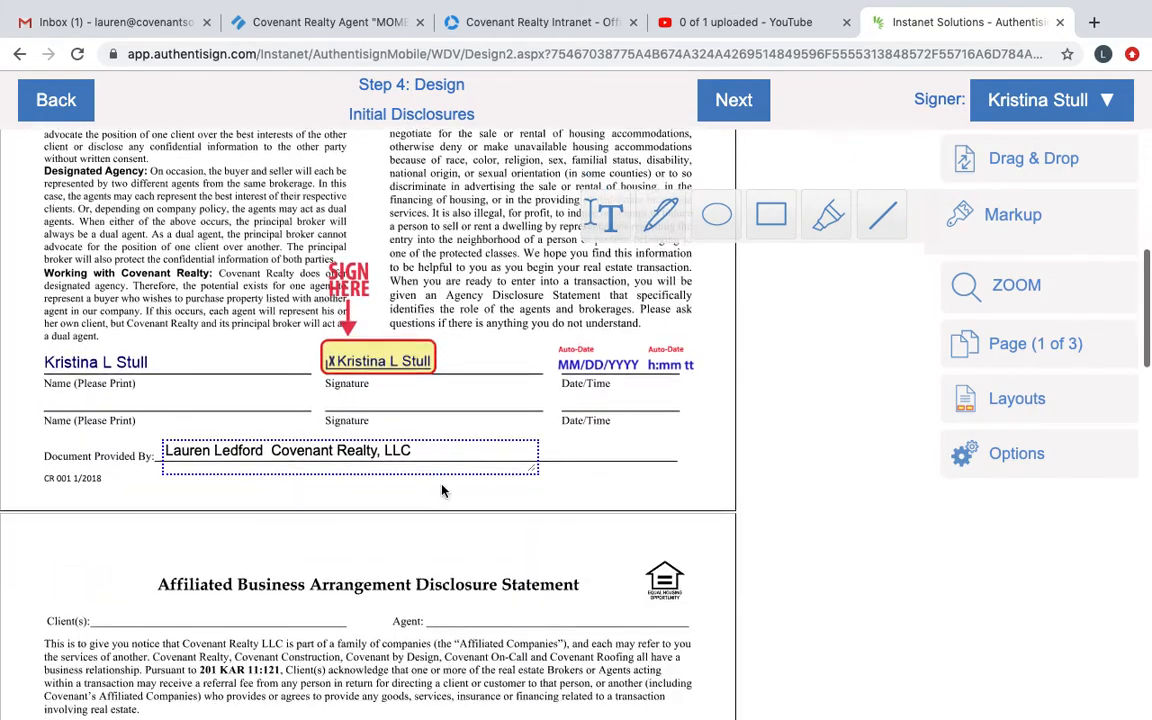
{"action": "scroll", "coordinate": [443, 489], "scroll_direction": "down", "scroll_amount": 2}
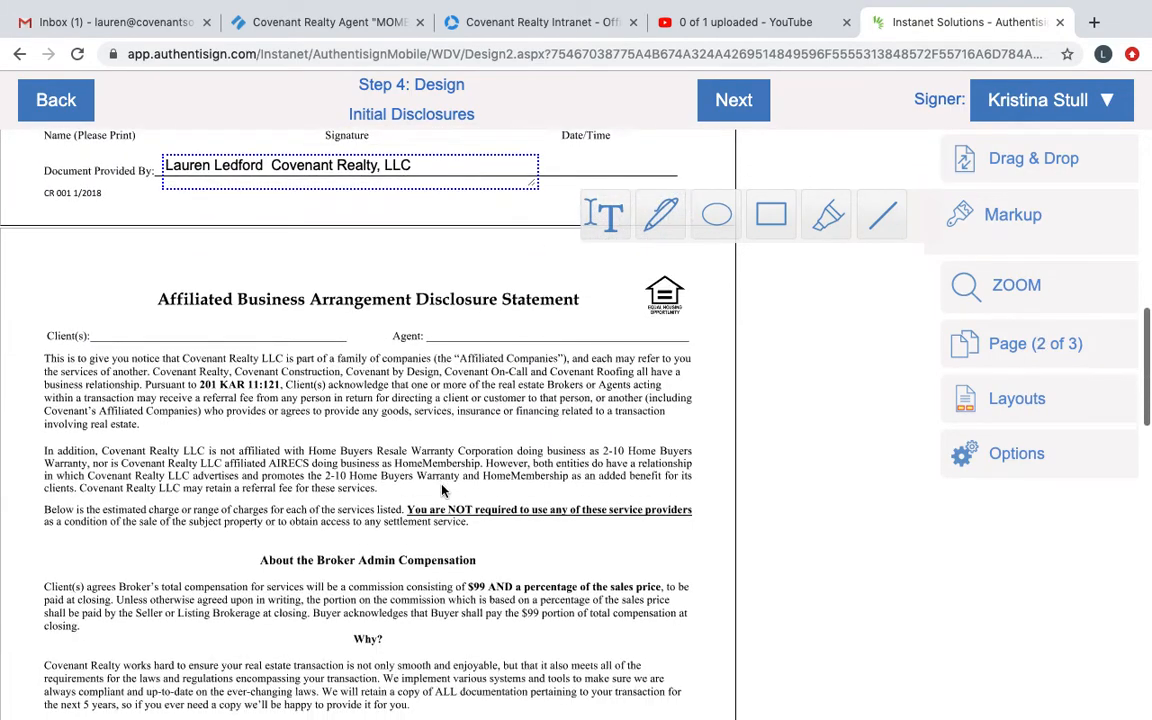
{"action": "left_click", "coordinate": [1035, 110]}
{"action": "left_click", "coordinate": [1042, 113]}
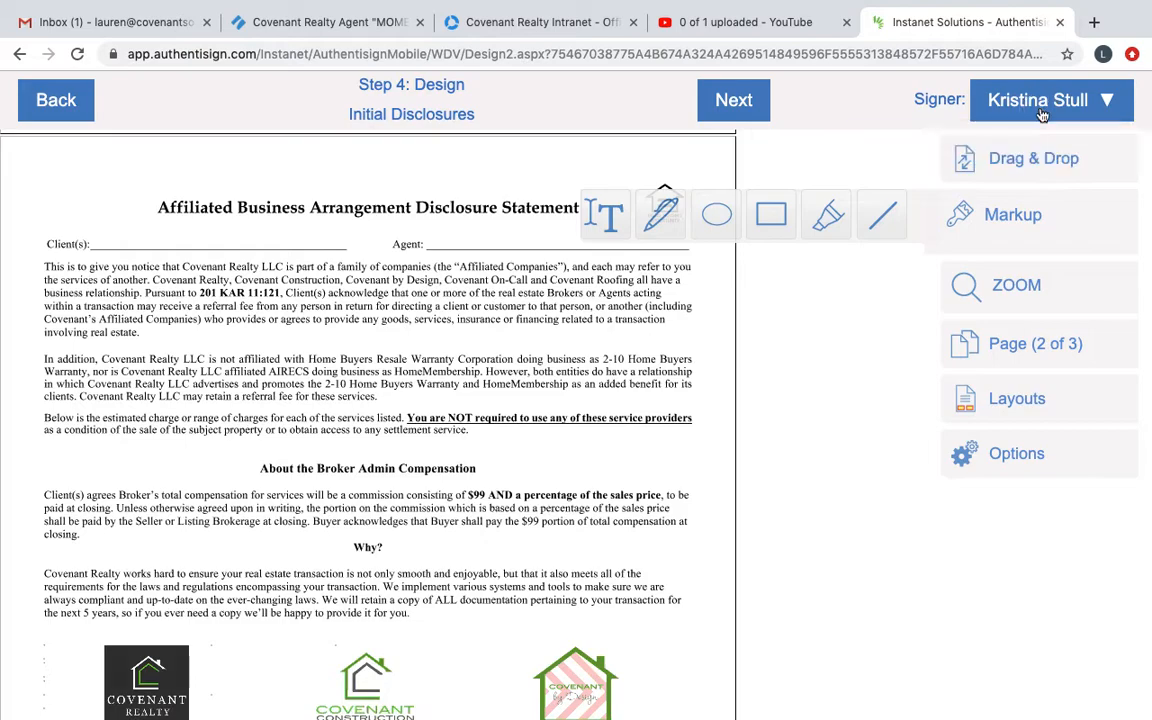
{"action": "mouse_move", "coordinate": [1012, 166]}
{"action": "left_click_drag", "start_coordinate": [748, 290], "coordinate": [163, 258]}
{"action": "left_click", "coordinate": [462, 263]}
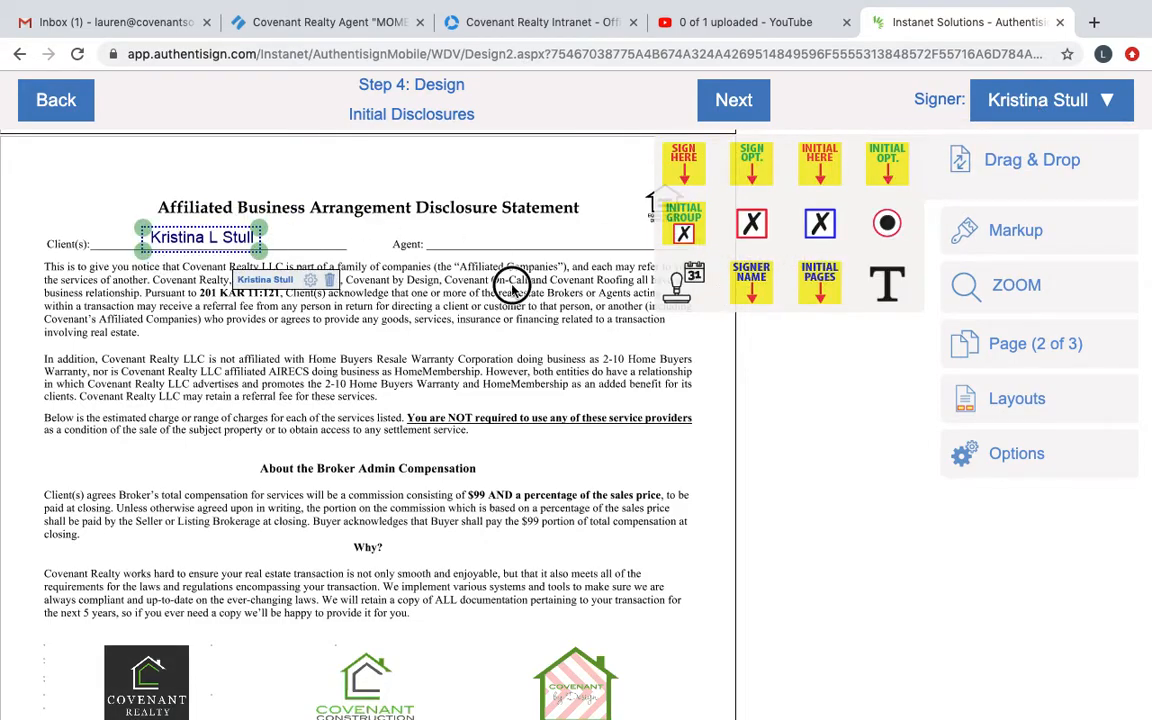
Step: Add a text box with the agent's name and position it on the Agent line of the affiliated business disclosure
{"action": "left_click", "coordinate": [1023, 240]}
{"action": "left_click_drag", "start_coordinate": [448, 222], "coordinate": [580, 242]}
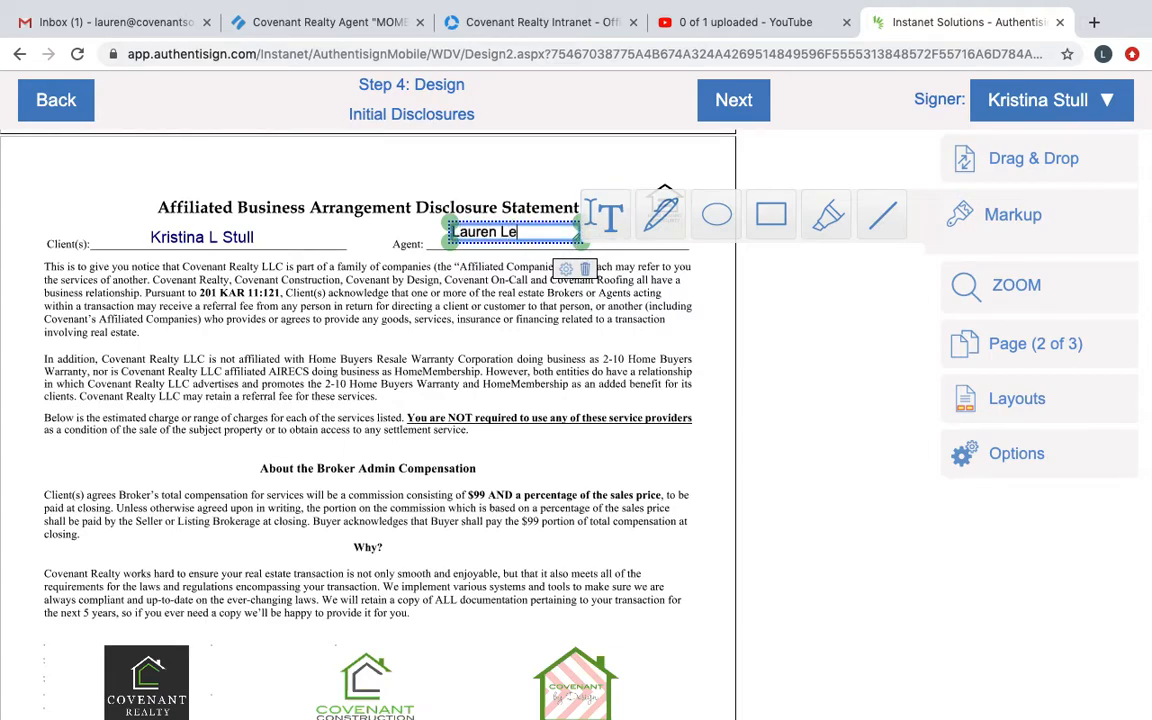
{"action": "left_click", "coordinate": [623, 287]}
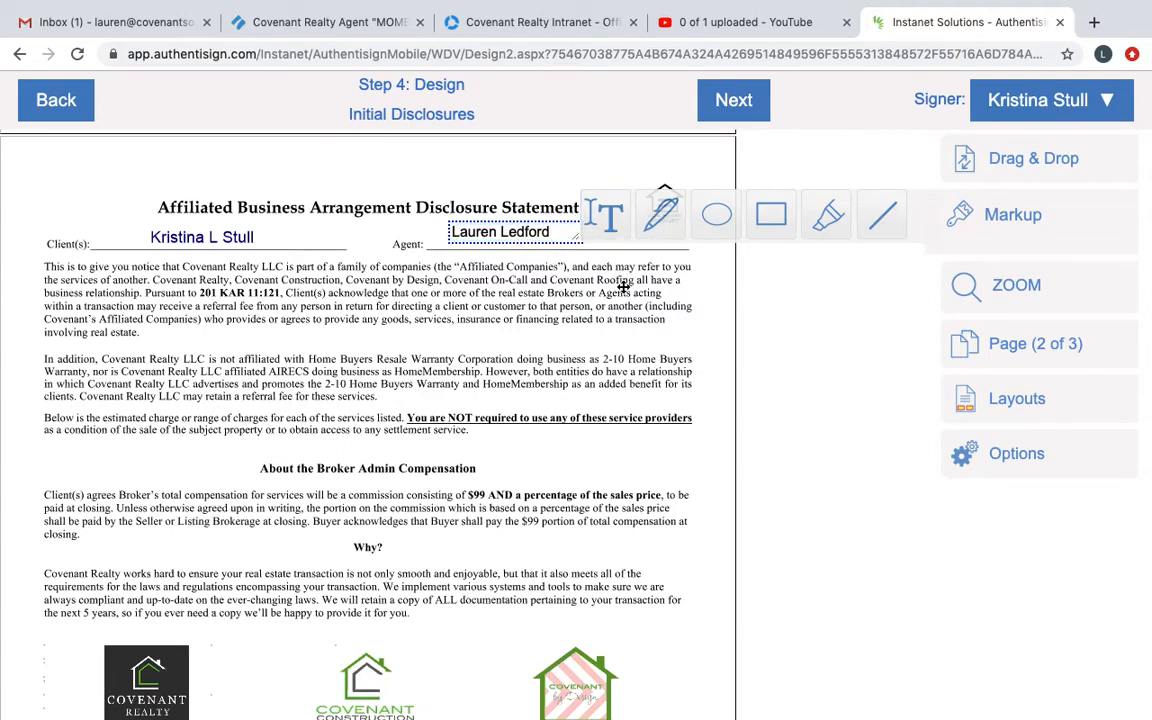
{"action": "left_click", "coordinate": [535, 231]}
{"action": "left_click_drag", "start_coordinate": [535, 231], "coordinate": [570, 239]}
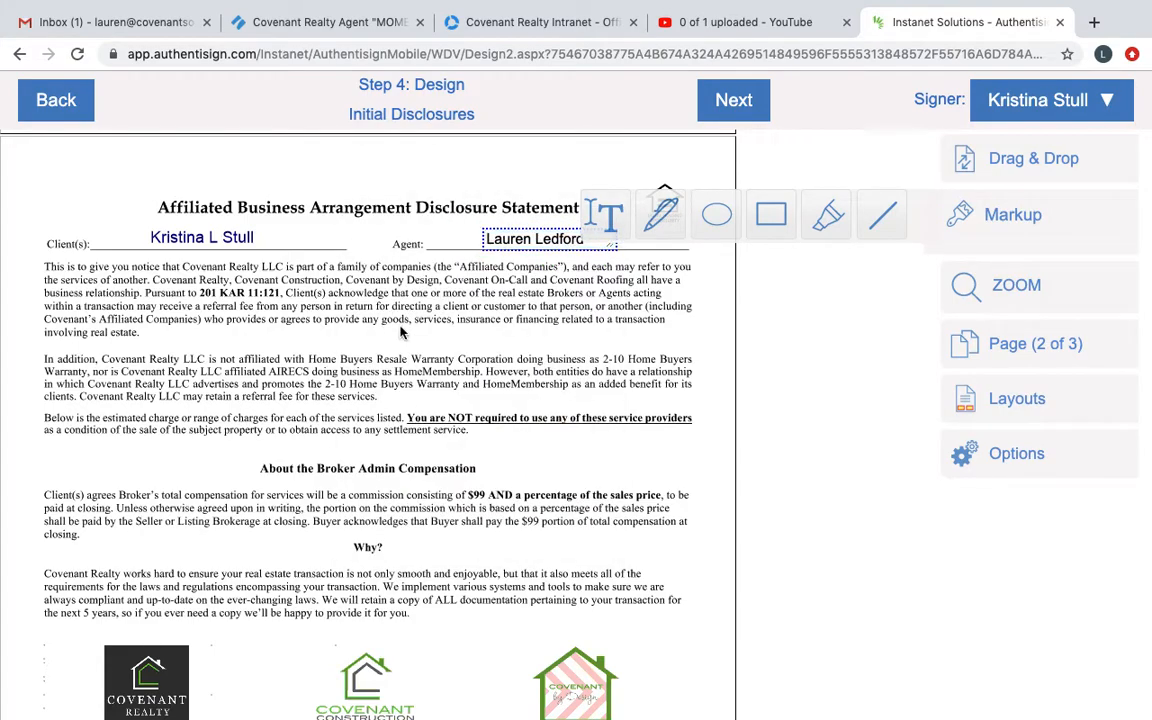
Step: Place the buyer's required signature and a date stamp on the first signature line of the affiliated business disclosure
{"action": "scroll", "coordinate": [400, 332], "scroll_direction": "down", "scroll_amount": 5}
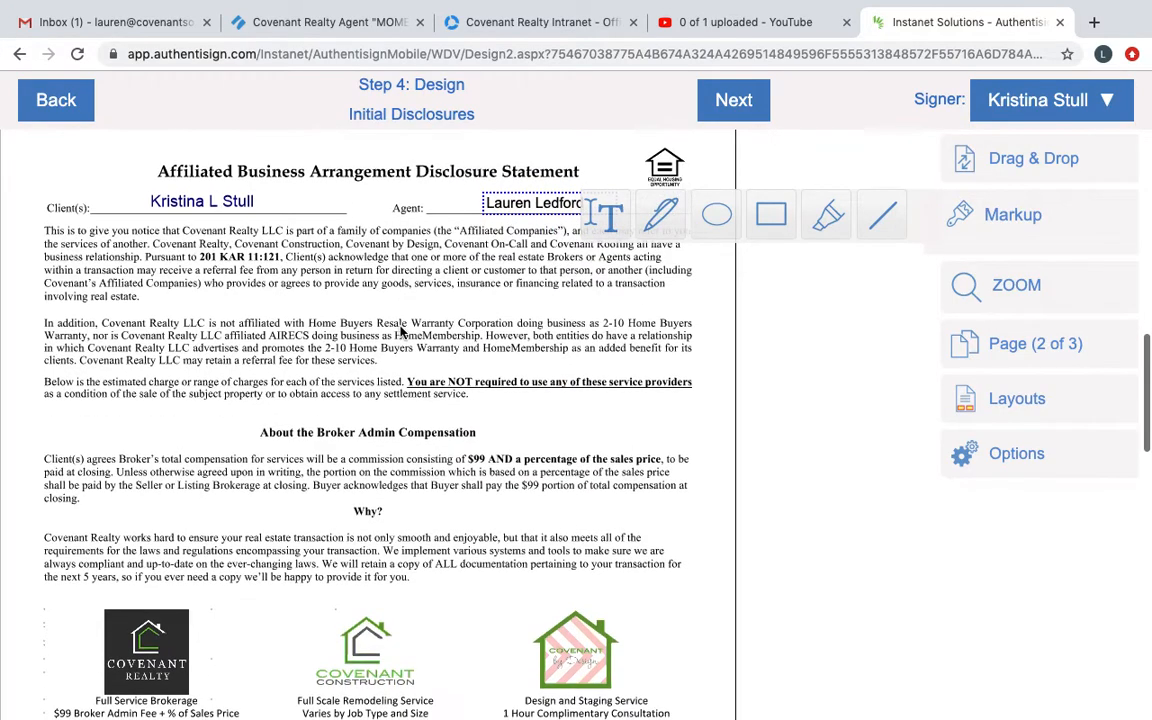
{"action": "scroll", "coordinate": [400, 332], "scroll_direction": "down", "scroll_amount": 6}
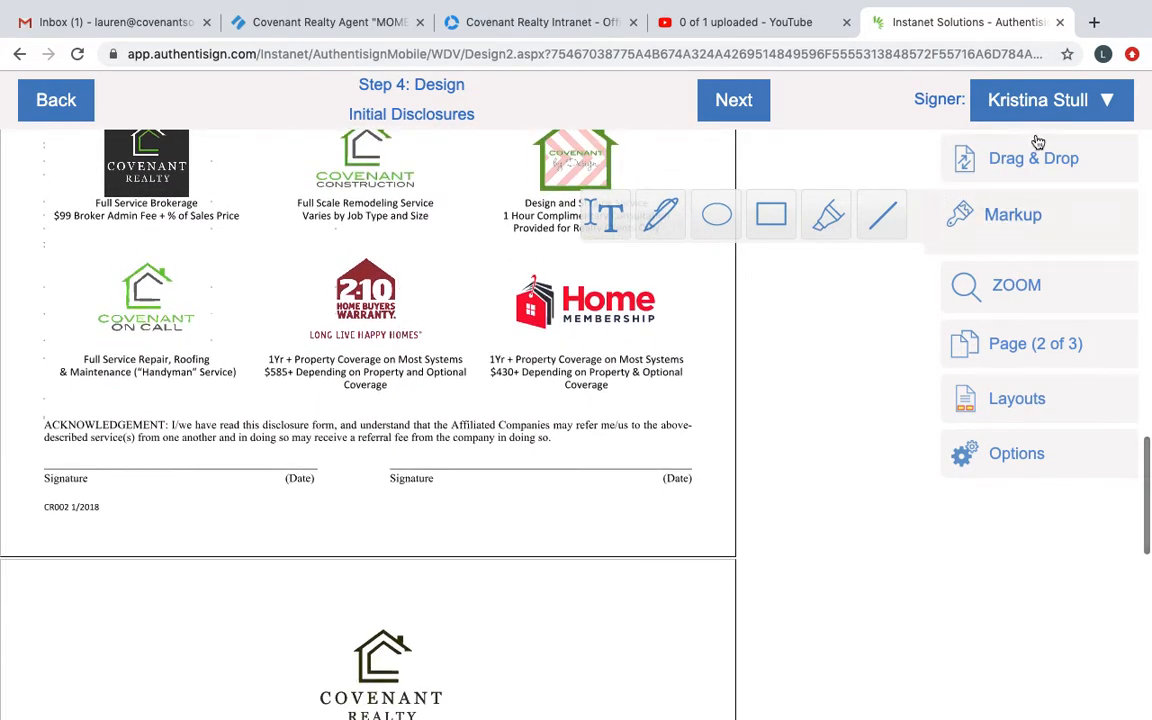
{"action": "mouse_move", "coordinate": [1019, 168]}
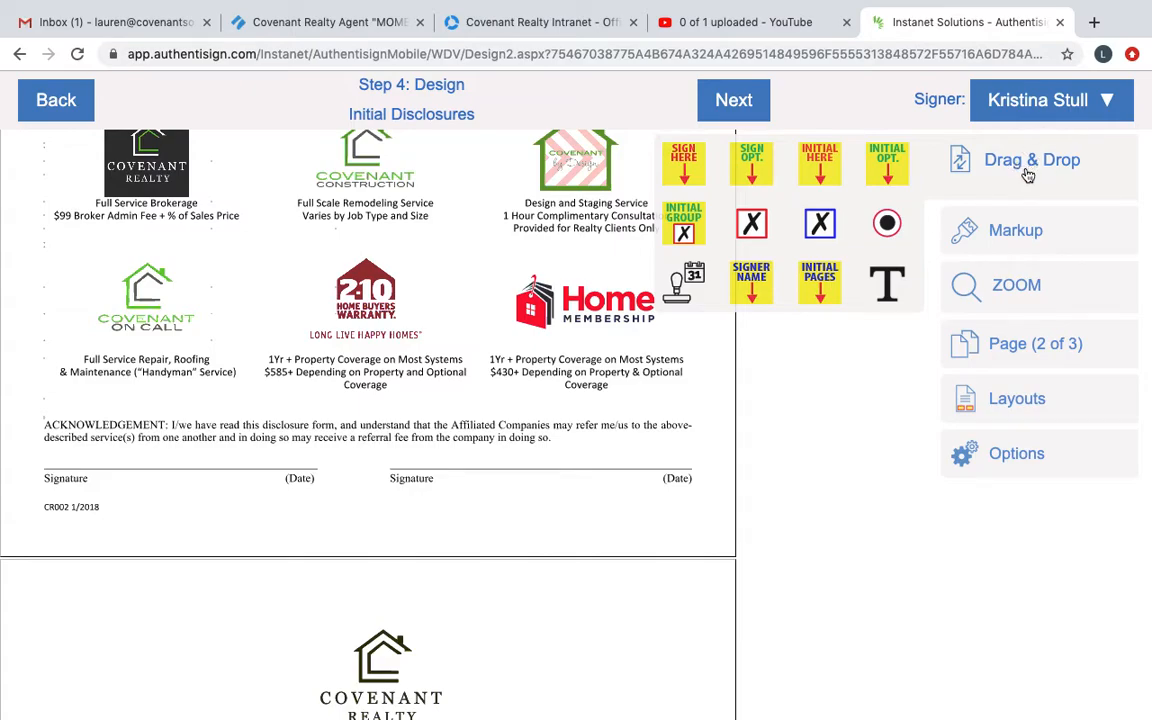
{"action": "mouse_move", "coordinate": [680, 160]}
{"action": "left_mouse_down"}
{"action": "mouse_move", "coordinate": [625, 150]}
{"action": "mouse_move", "coordinate": [275, 310]}
{"action": "mouse_move", "coordinate": [38, 385]}
{"action": "mouse_move", "coordinate": [73, 388]}
{"action": "left_mouse_up"}
{"action": "left_click_drag", "start_coordinate": [678, 284], "coordinate": [261, 487]}
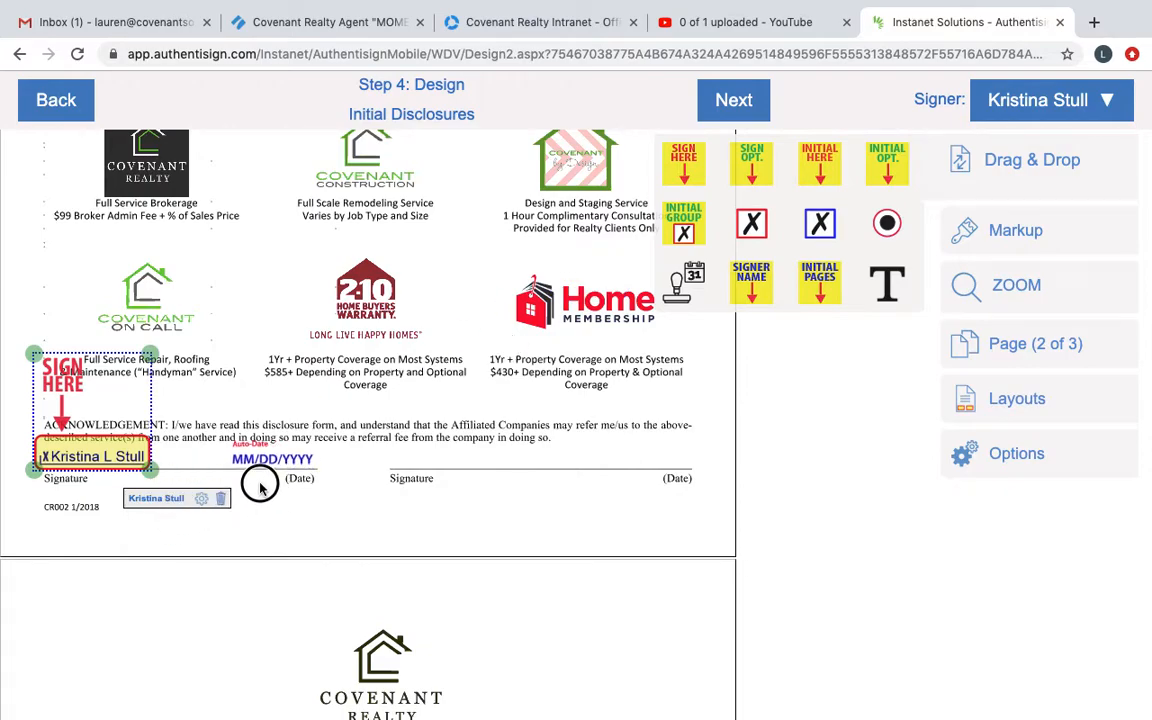
{"action": "left_click", "coordinate": [293, 504]}
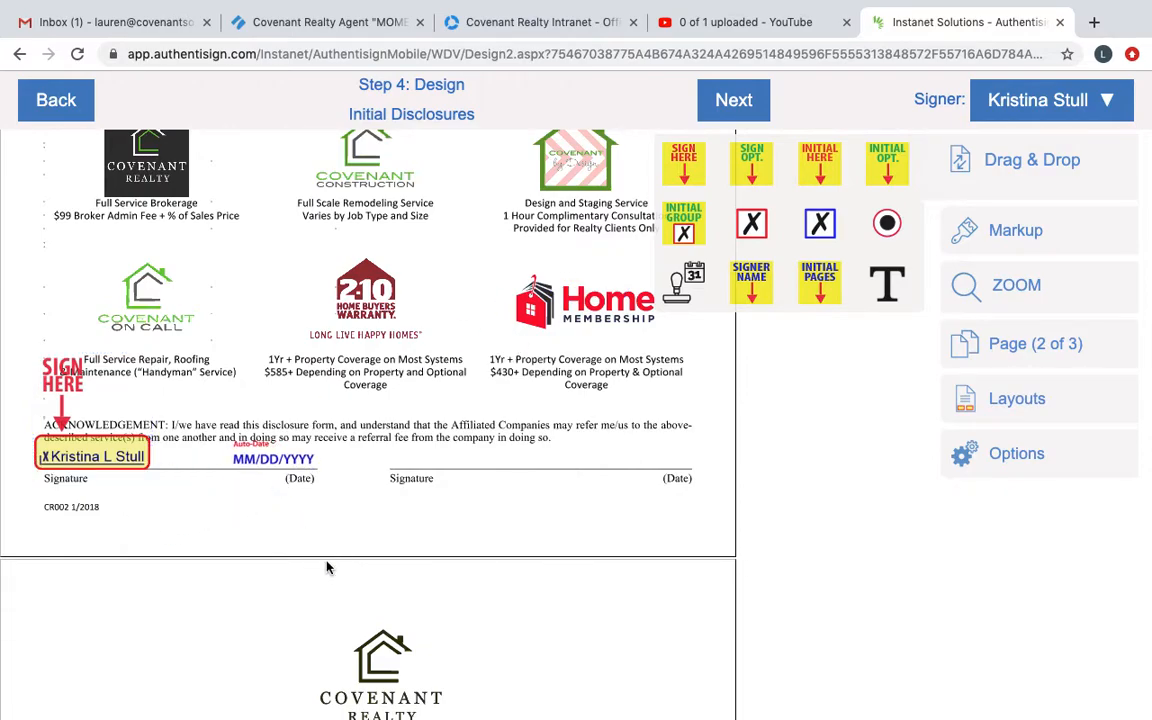
Step: Place the buyer's required signature and a date stamp on the first signature line of the Anti-Fraud Disclosure Statement
{"action": "scroll", "coordinate": [327, 567], "scroll_direction": "down", "scroll_amount": 2}
{"action": "scroll", "coordinate": [327, 567], "scroll_direction": "down", "scroll_amount": 4}
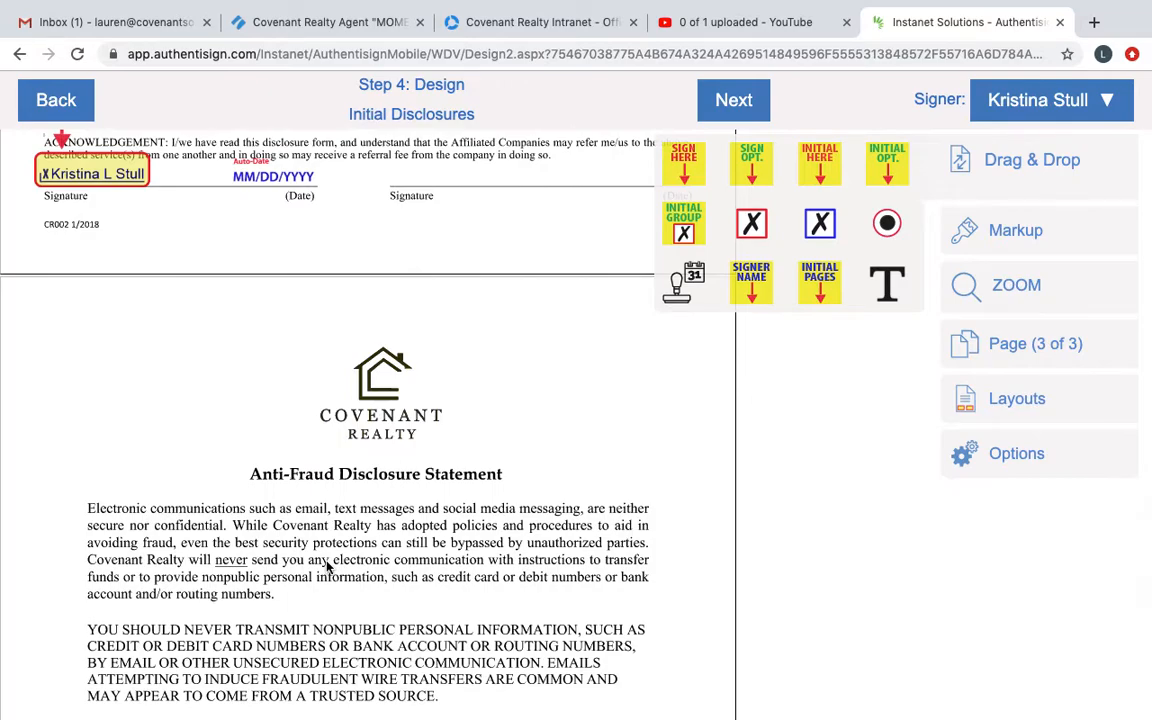
{"action": "scroll", "coordinate": [327, 567], "scroll_direction": "down", "scroll_amount": 3}
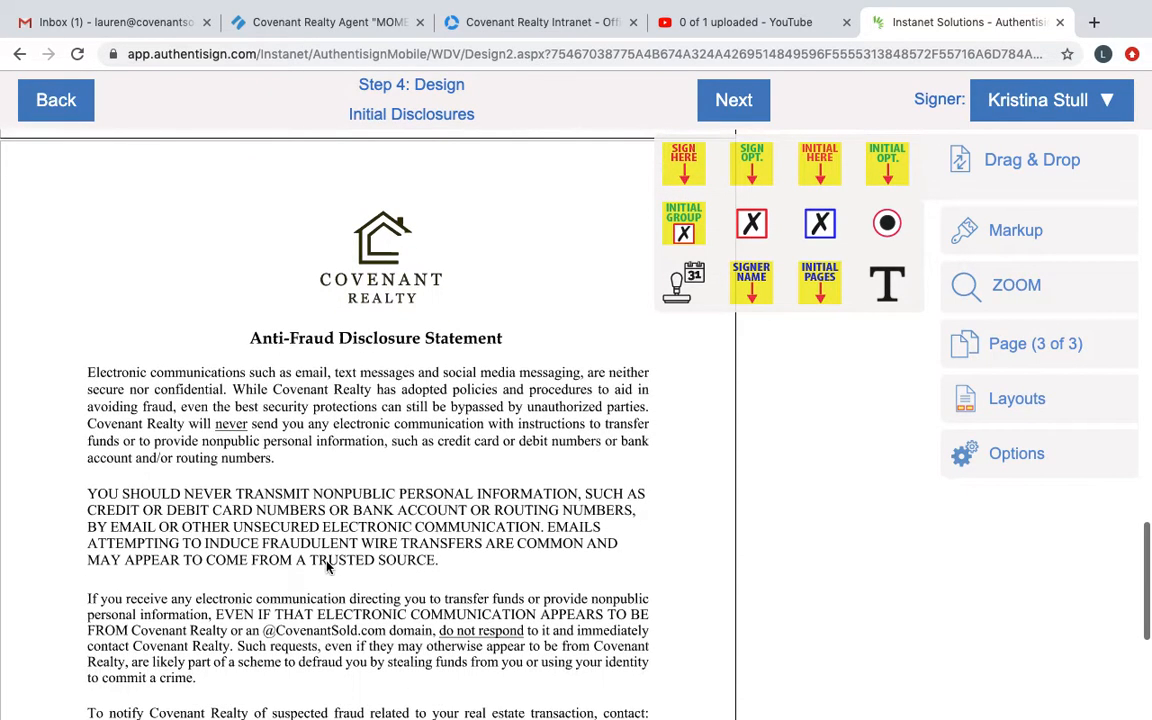
{"action": "scroll", "coordinate": [327, 567], "scroll_direction": "down", "scroll_amount": 5}
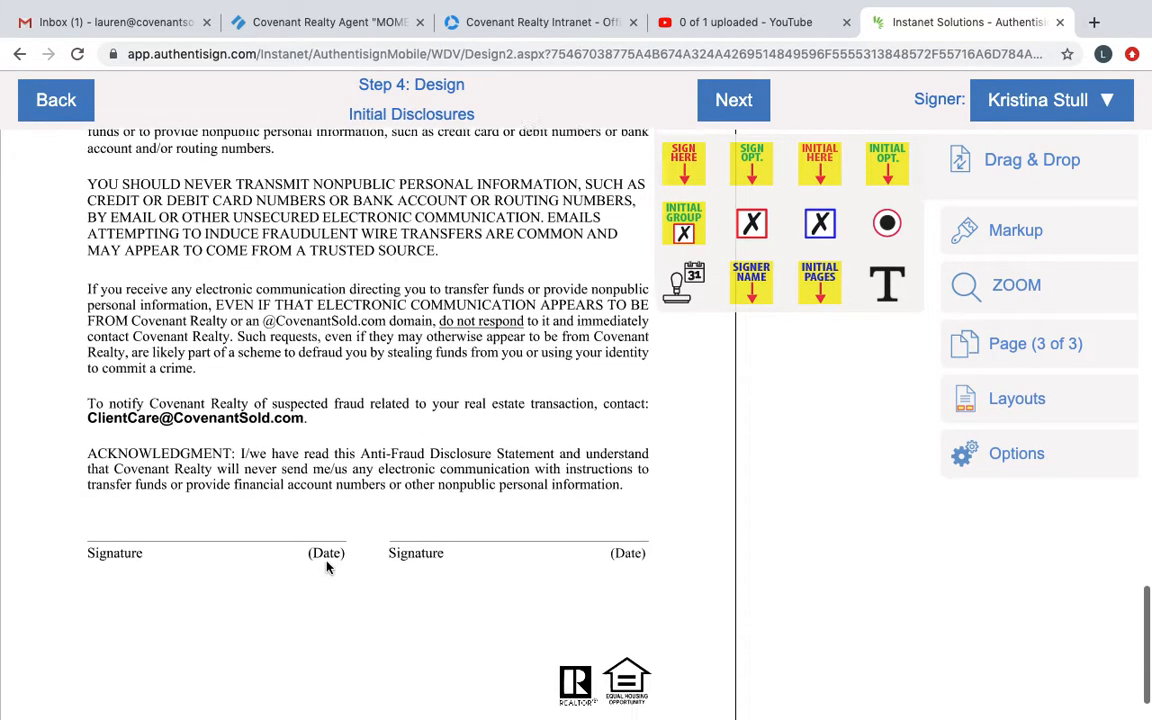
{"action": "mouse_move", "coordinate": [683, 163]}
{"action": "left_mouse_down"}
{"action": "mouse_move", "coordinate": [15, 519]}
{"action": "mouse_move", "coordinate": [118, 374]}
{"action": "mouse_move", "coordinate": [121, 390]}
{"action": "left_mouse_up"}
{"action": "left_click_drag", "start_coordinate": [676, 283], "coordinate": [288, 481]}
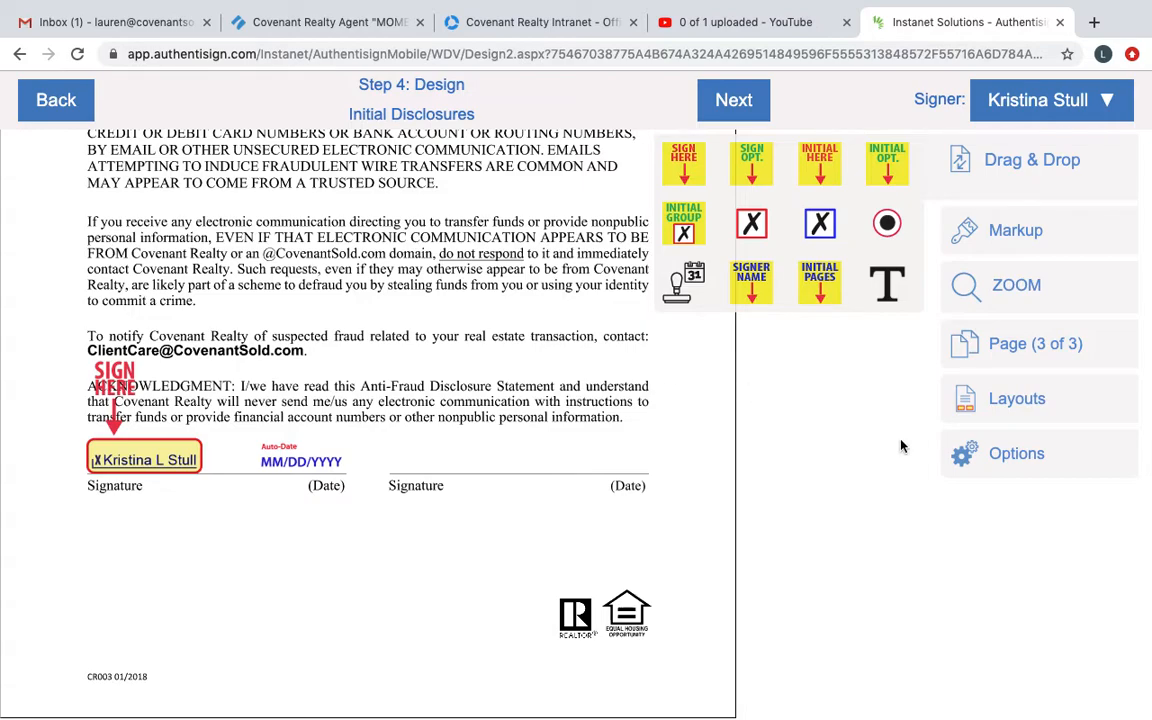
Step: Save the changes made to the signing's design
{"action": "left_click", "coordinate": [1028, 470]}
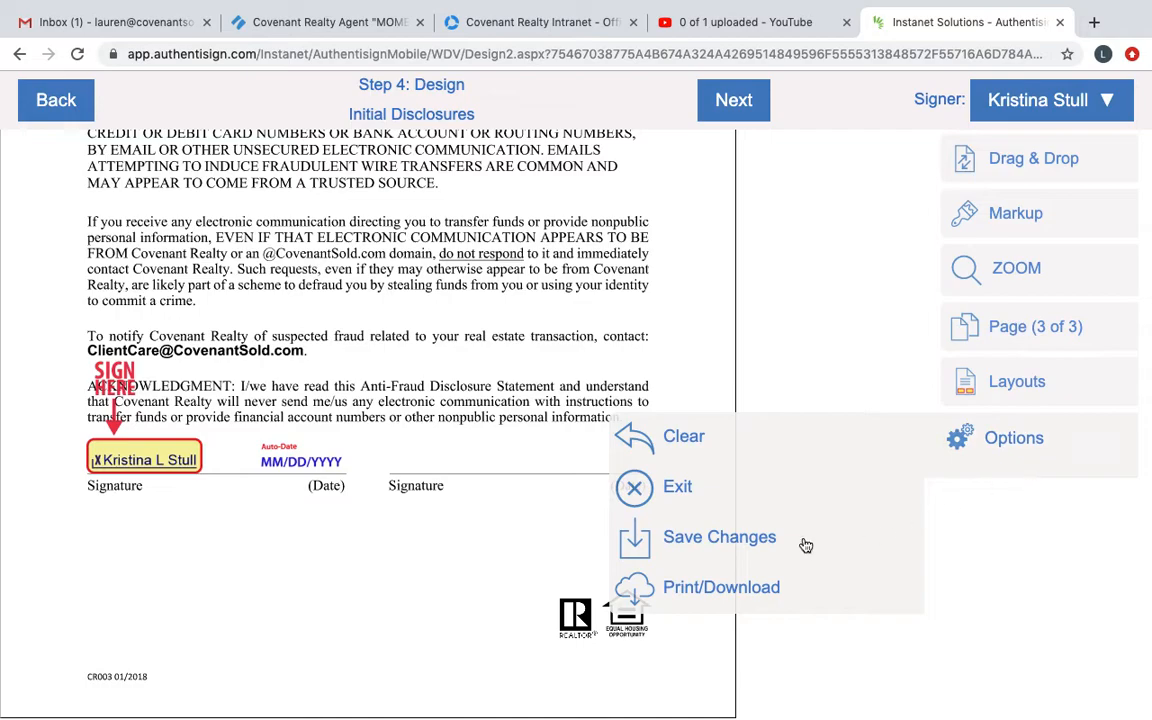
{"action": "left_click", "coordinate": [736, 546]}
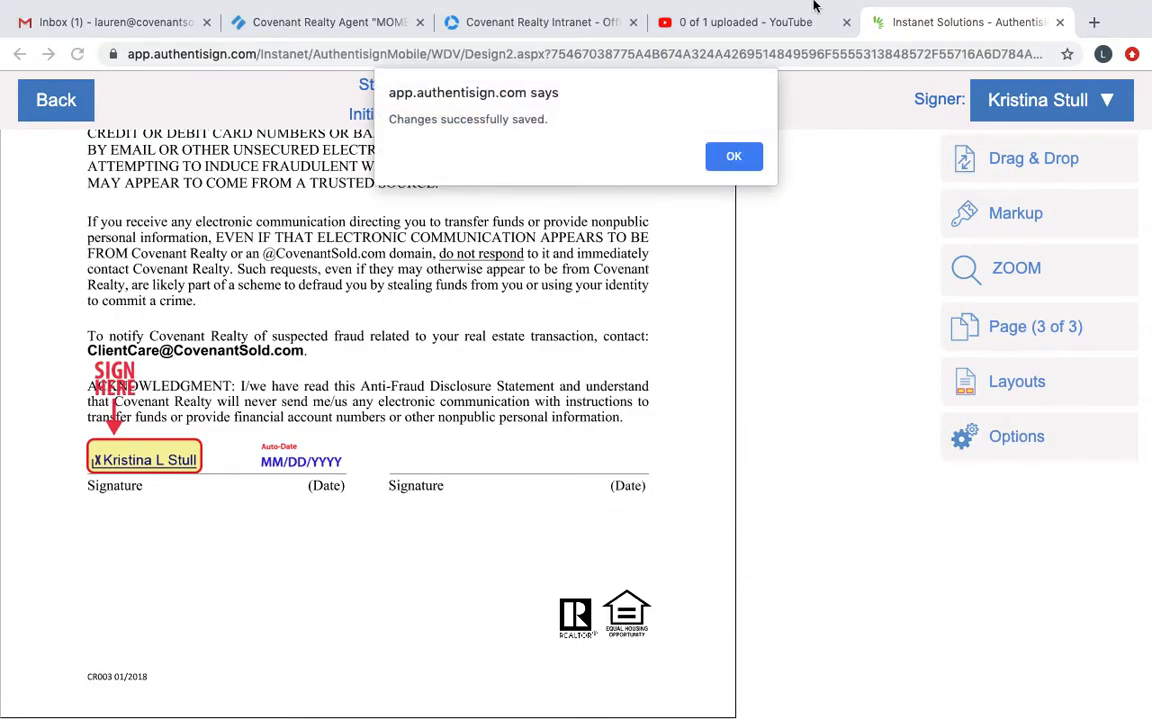
{"action": "left_click", "coordinate": [722, 153]}
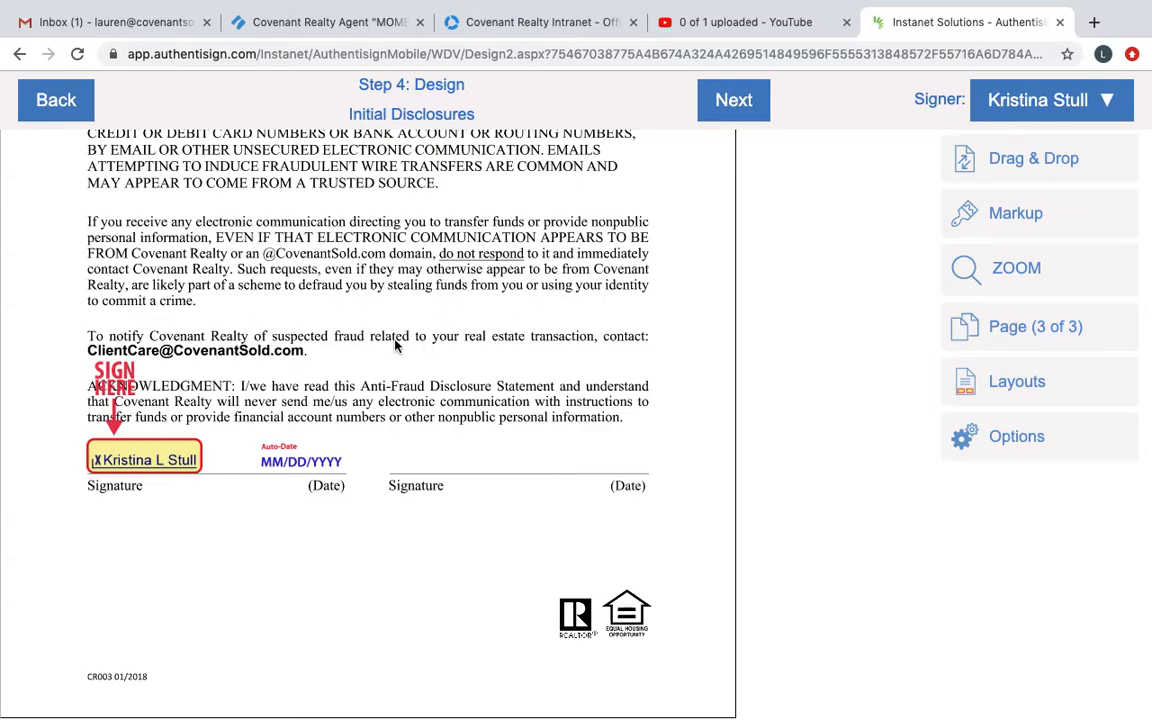
Step: Return to the signing's setup overview, check its participants and reopen the design stage
{"action": "left_click", "coordinate": [66, 108]}
{"action": "left_click", "coordinate": [127, 151]}
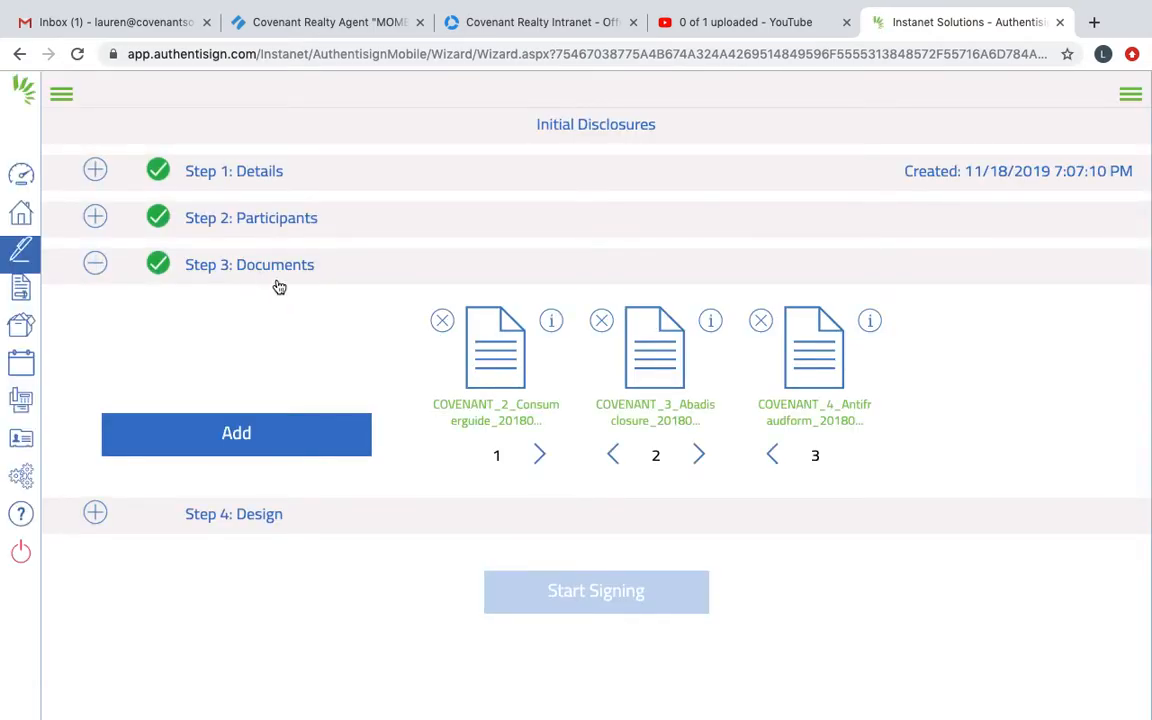
{"action": "left_click", "coordinate": [275, 224]}
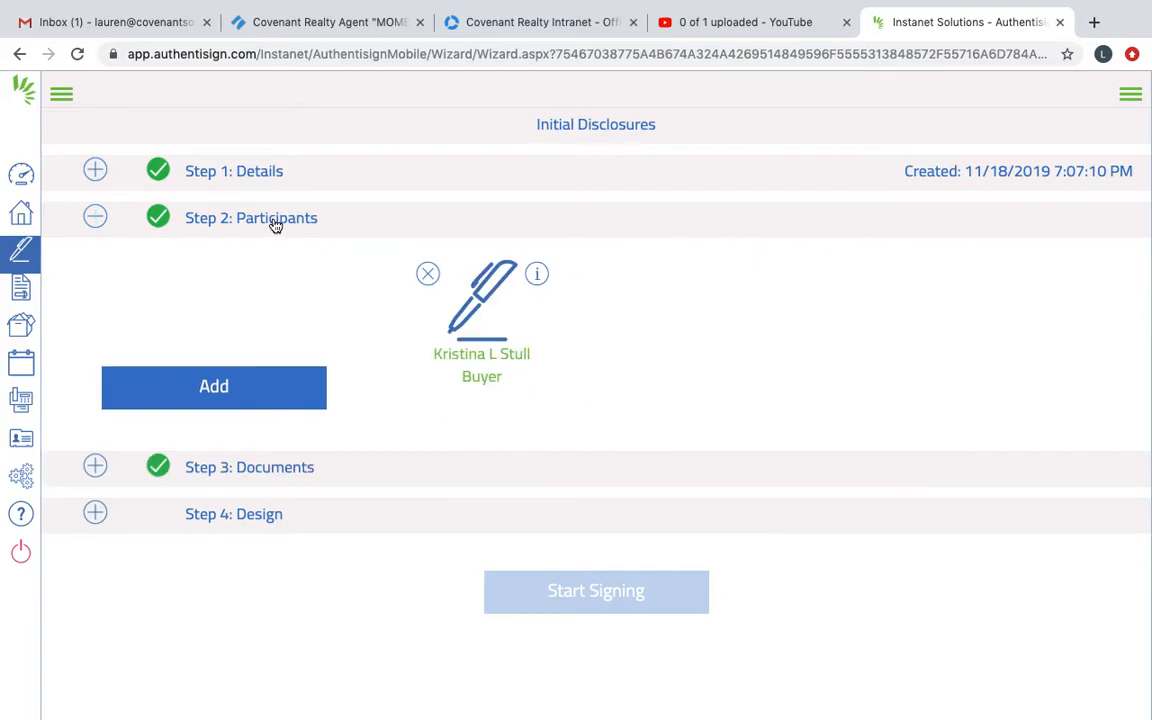
{"action": "left_click", "coordinate": [247, 514]}
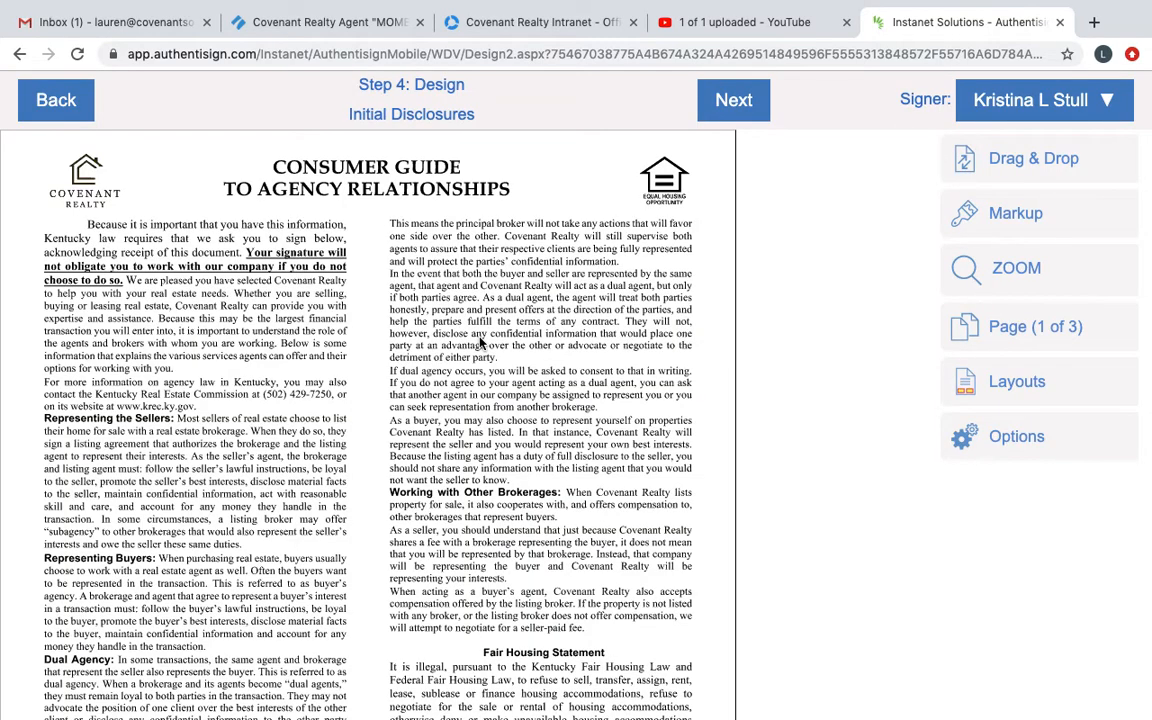
Step: Check the signature, date and agent text fields placed across all three disclosure pages
{"action": "scroll", "coordinate": [480, 342], "scroll_direction": "down", "scroll_amount": 3}
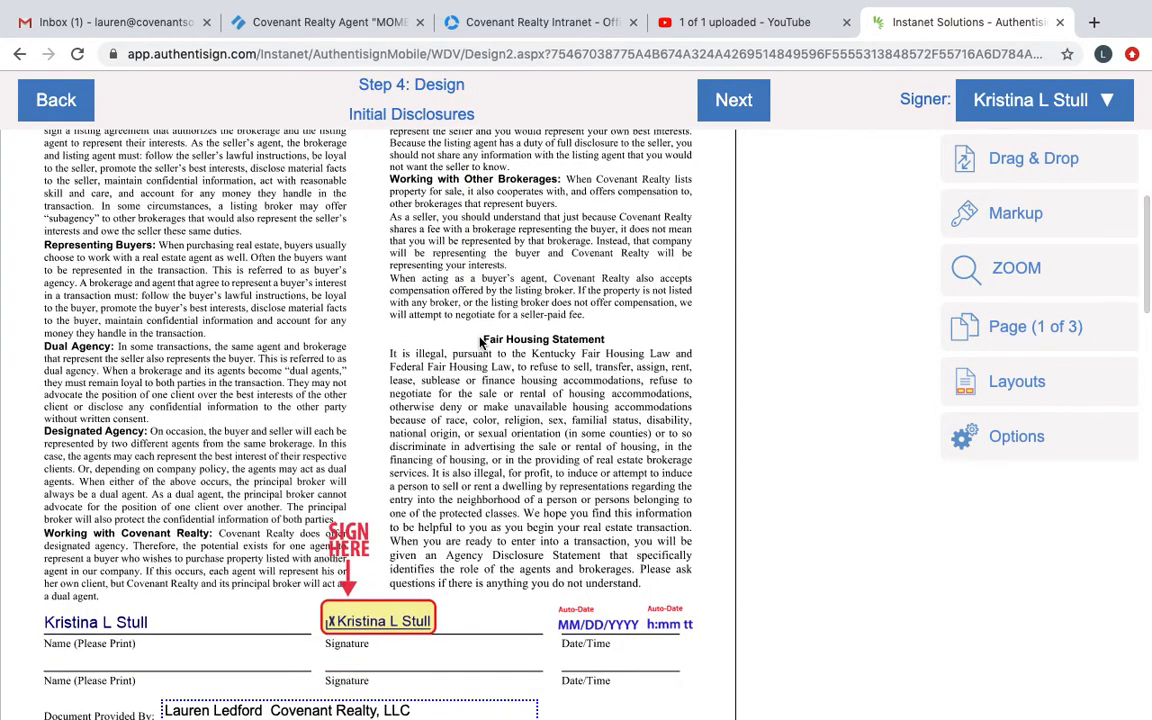
{"action": "scroll", "coordinate": [480, 342], "scroll_direction": "up", "scroll_amount": 3}
{"action": "scroll", "coordinate": [480, 342], "scroll_direction": "down", "scroll_amount": 3}
{"action": "scroll", "coordinate": [480, 342], "scroll_direction": "down", "scroll_amount": 2}
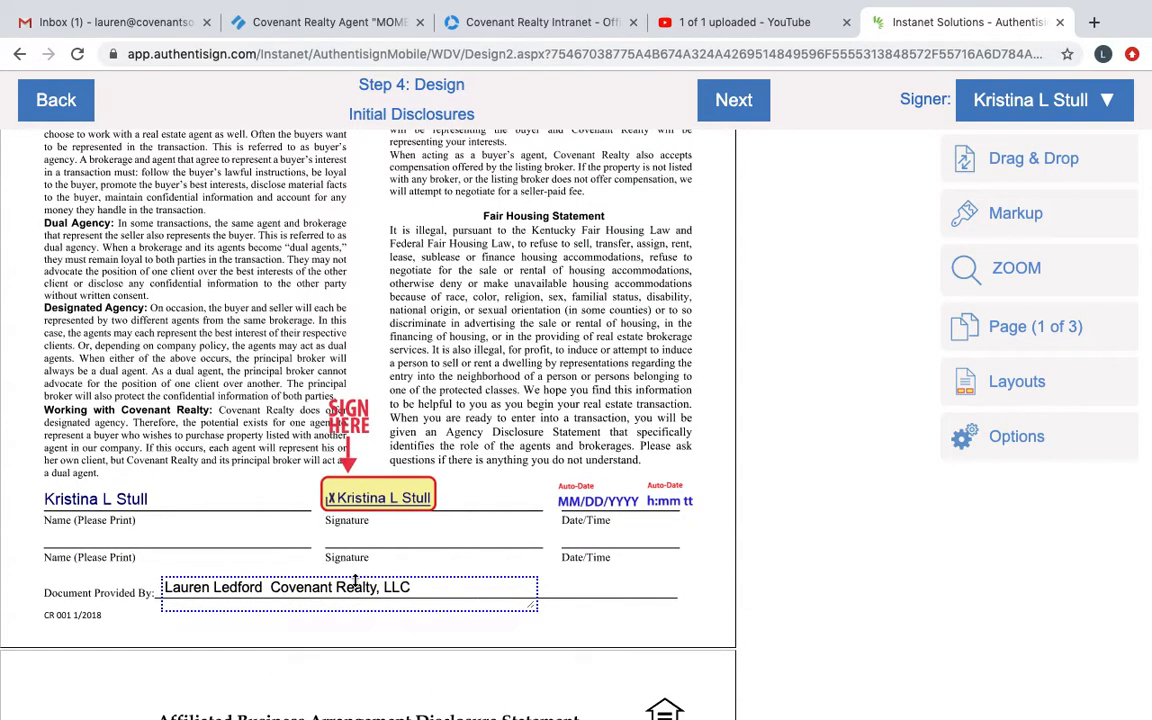
{"action": "scroll", "coordinate": [337, 578], "scroll_direction": "down", "scroll_amount": 7}
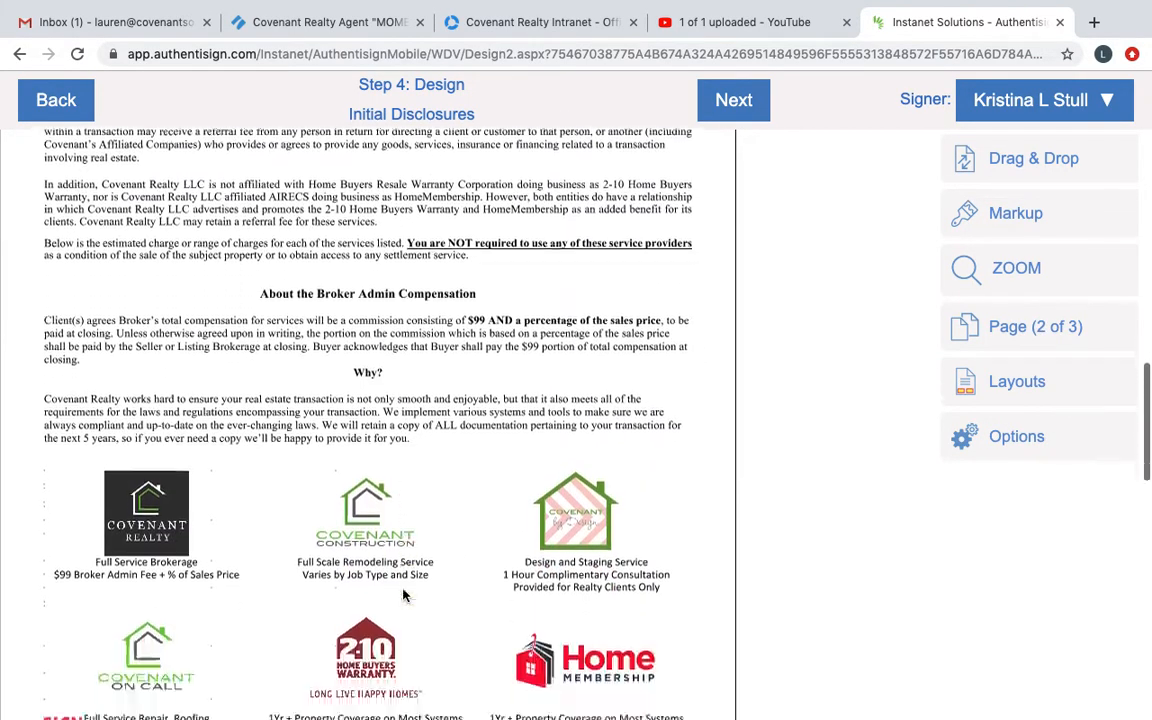
{"action": "scroll", "coordinate": [403, 595], "scroll_direction": "down", "scroll_amount": 10}
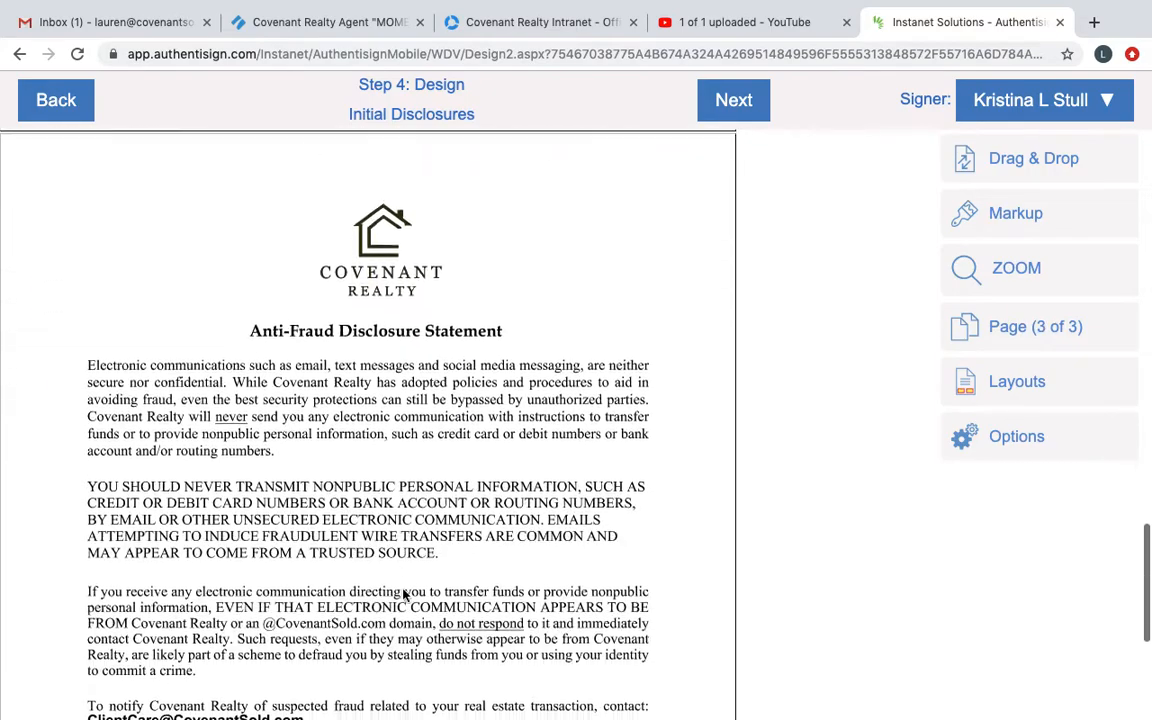
{"action": "scroll", "coordinate": [362, 528], "scroll_direction": "down", "scroll_amount": 4}
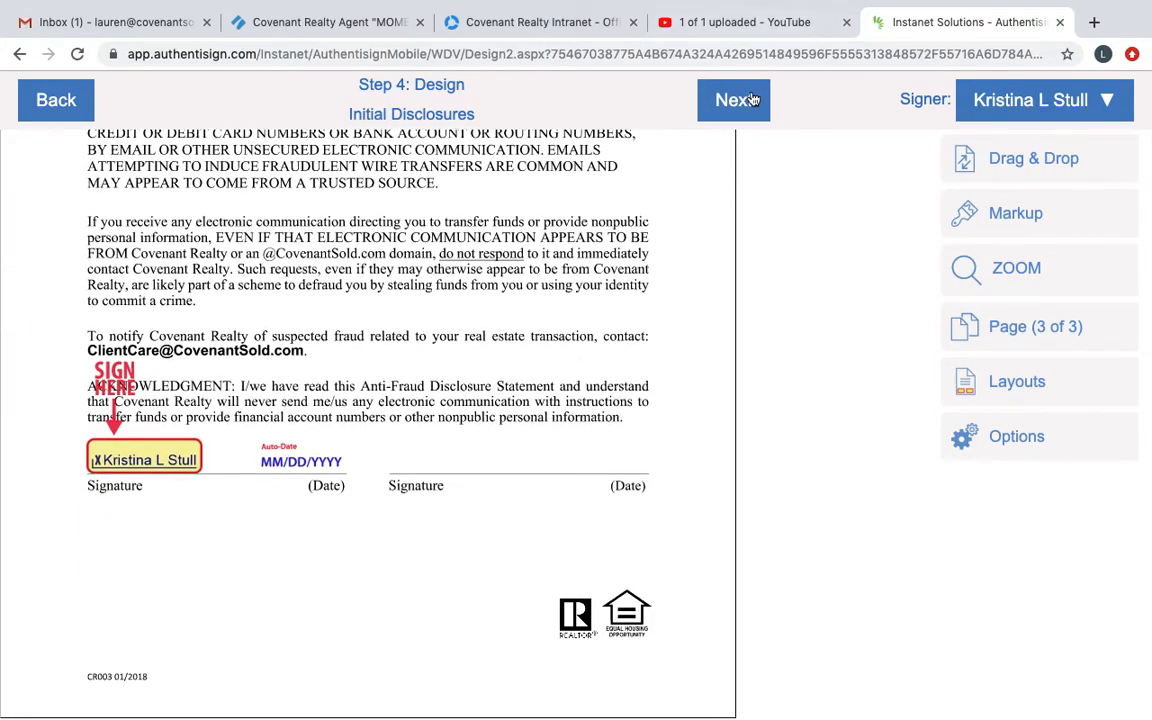
Step: Finish the design, send the signing invitations and open the details of the Initial Disclosures signing
{"action": "left_click", "coordinate": [752, 100]}
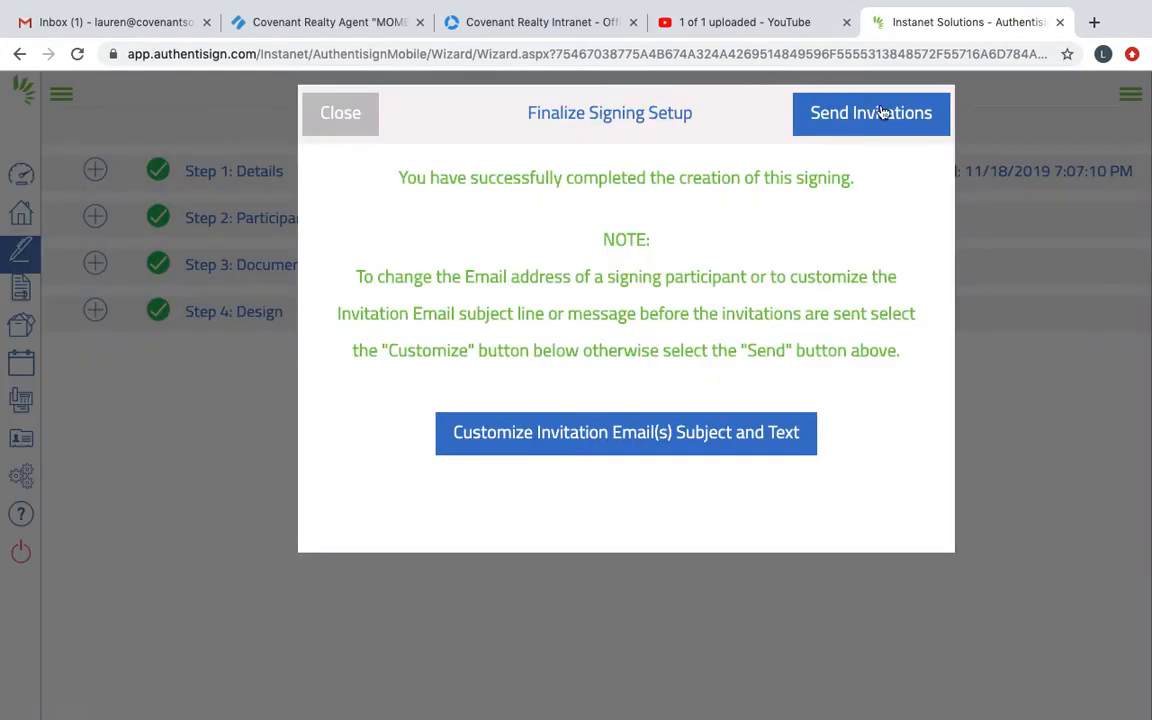
{"action": "left_click", "coordinate": [900, 118]}
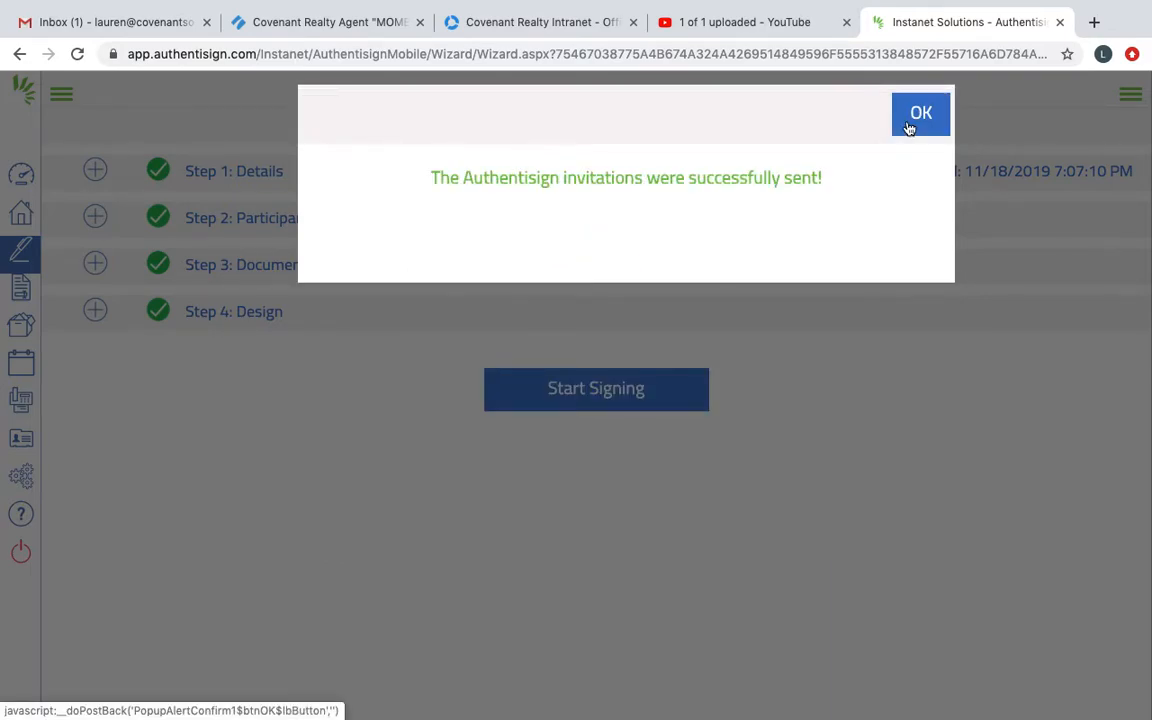
{"action": "left_click", "coordinate": [909, 127]}
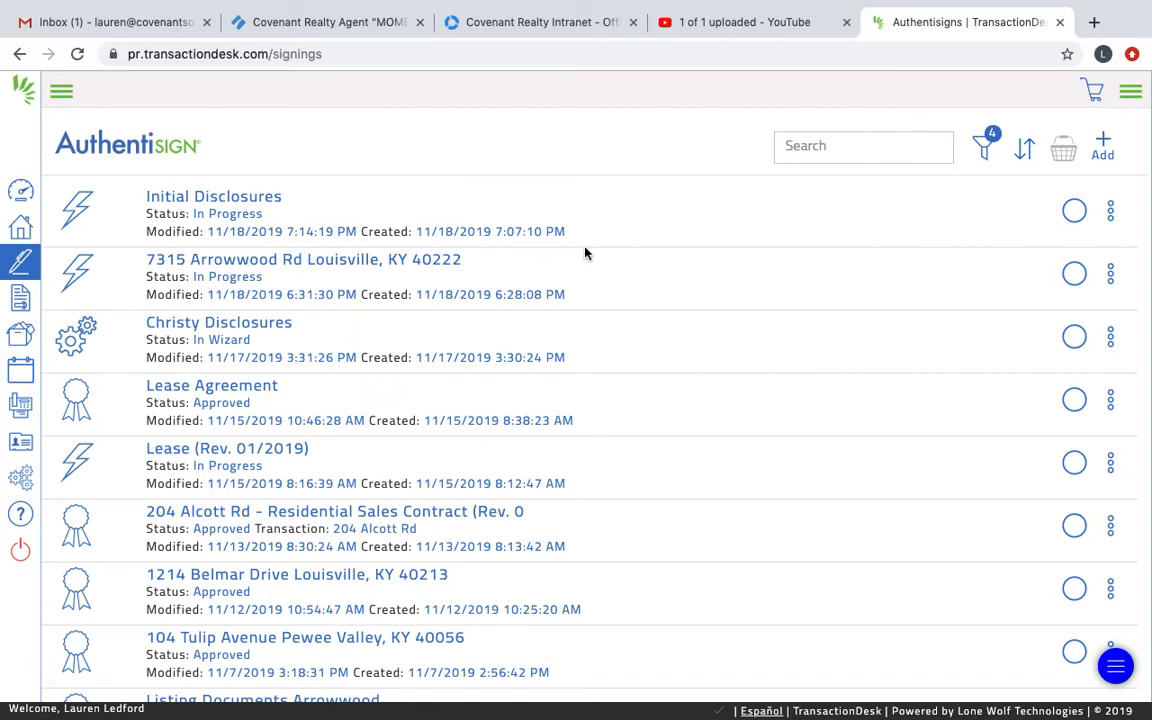
{"action": "left_click", "coordinate": [229, 211]}
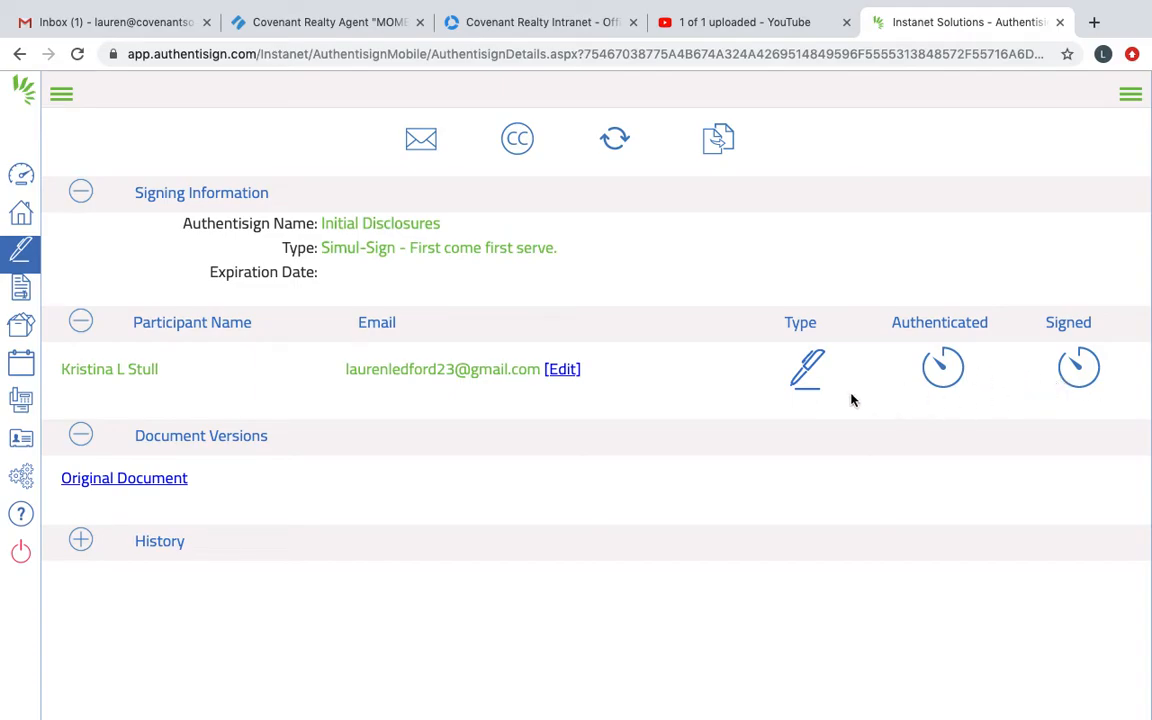
Step: Open gmail.com in a new browser tab and switch to the mail account that received the signing invitation
{"action": "left_click", "coordinate": [1094, 22]}
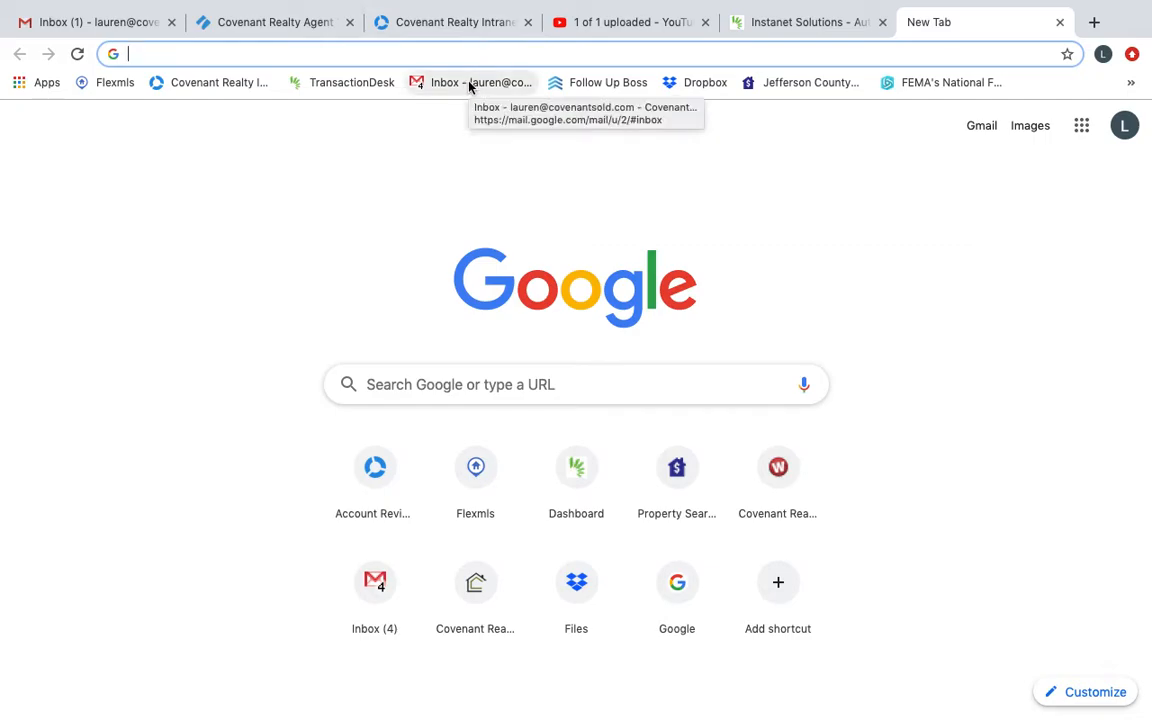
{"action": "type", "text": "gmail.com"}
{"action": "key", "text": "Return"}
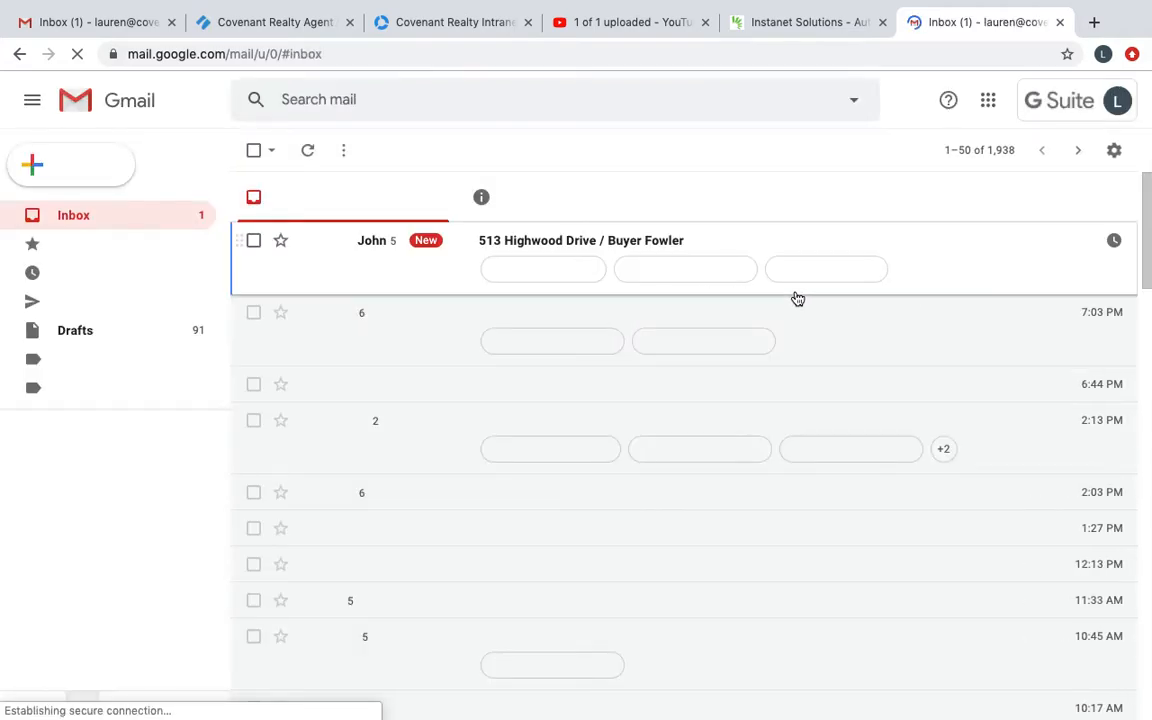
{"action": "left_click", "coordinate": [1113, 153]}
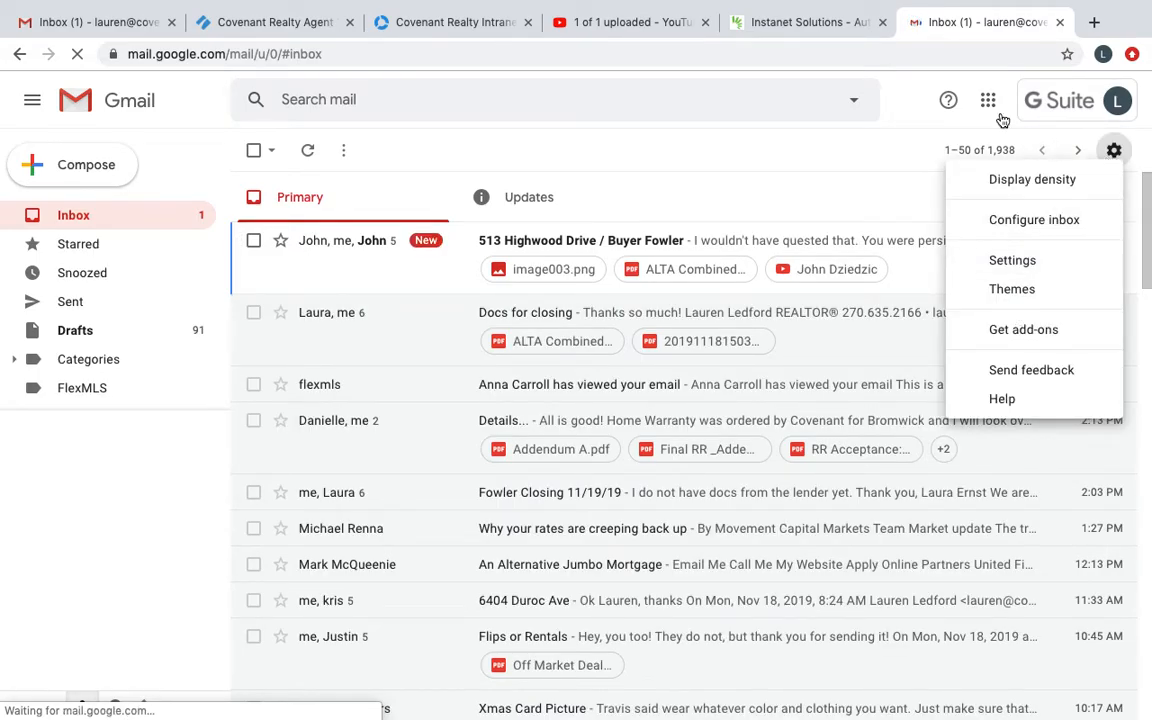
{"action": "left_click", "coordinate": [1119, 102]}
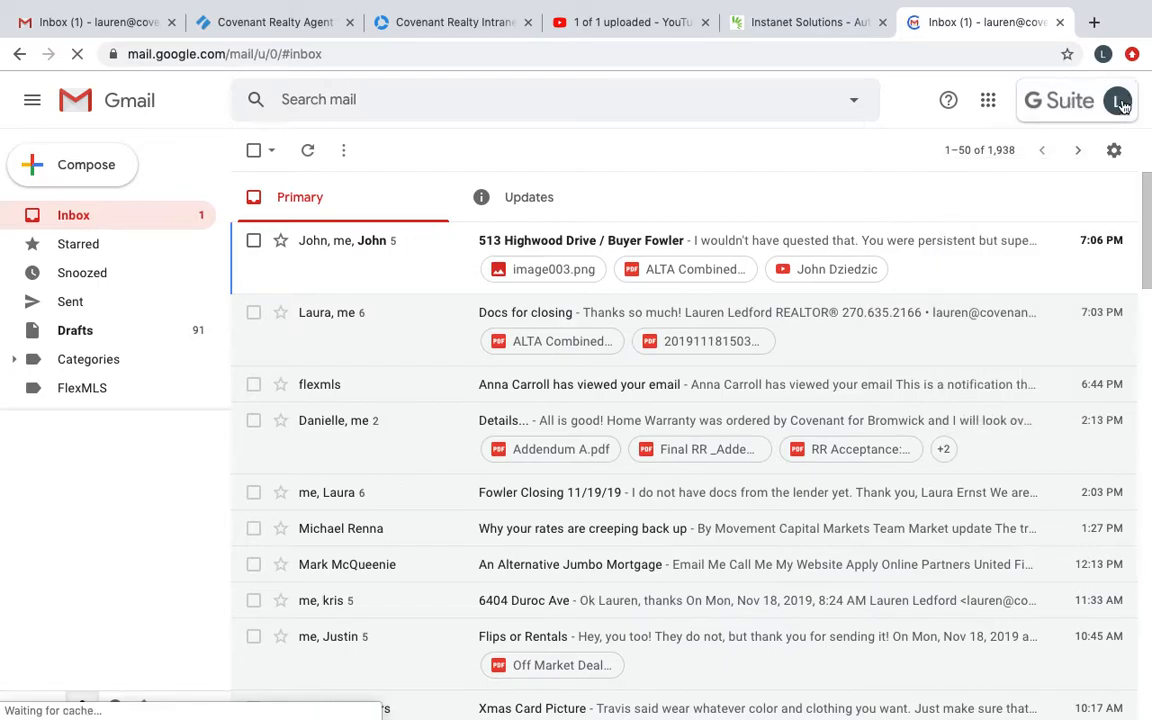
{"action": "left_click", "coordinate": [1119, 102]}
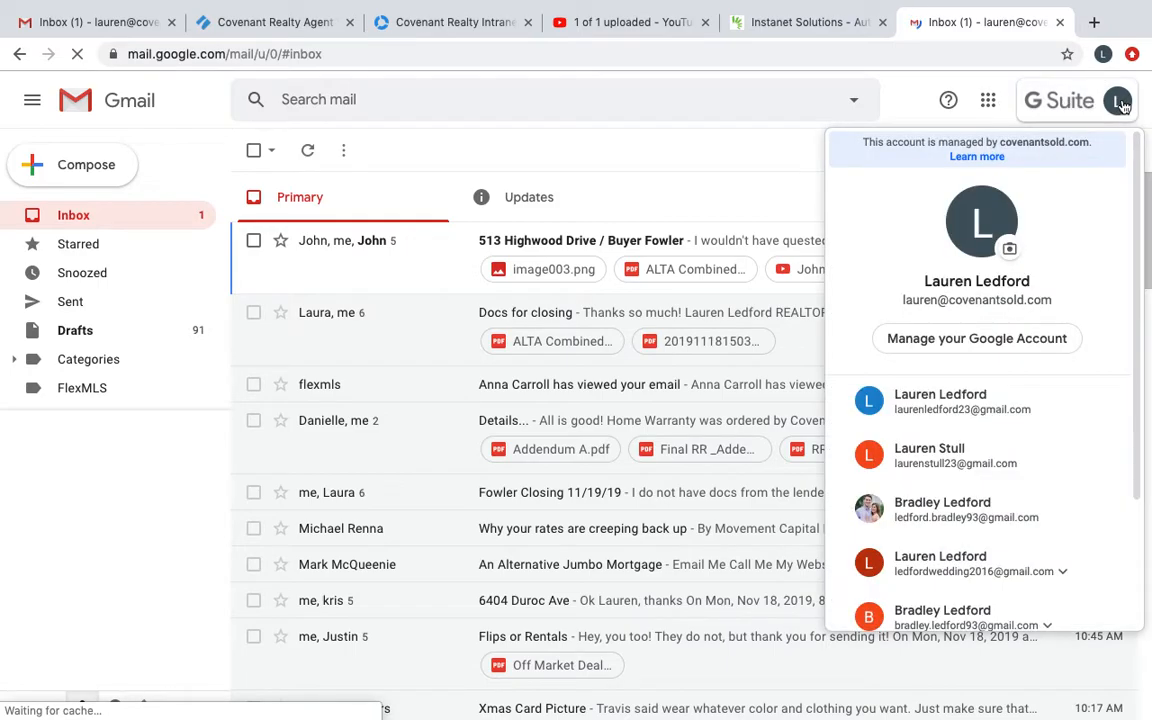
{"action": "left_click", "coordinate": [940, 410]}
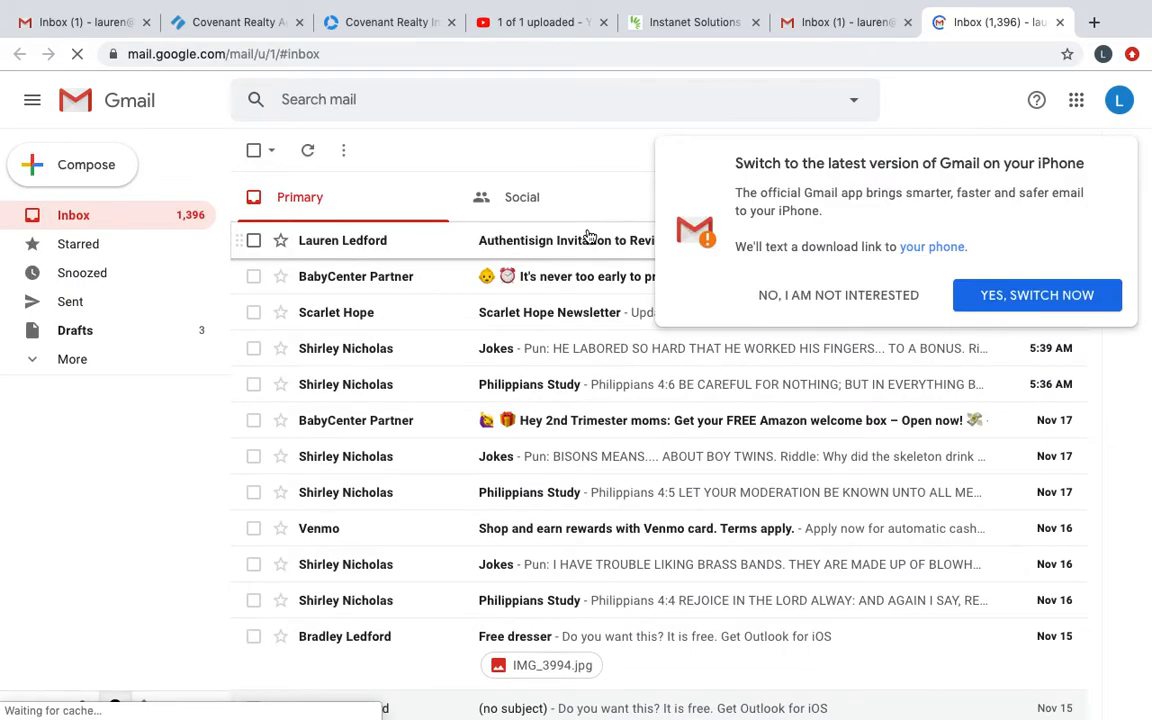
Step: Decline the iPhone app offer, then open the Authentisign invitation email for Initial Disclosures and begin the signing from it
{"action": "left_click", "coordinate": [900, 300]}
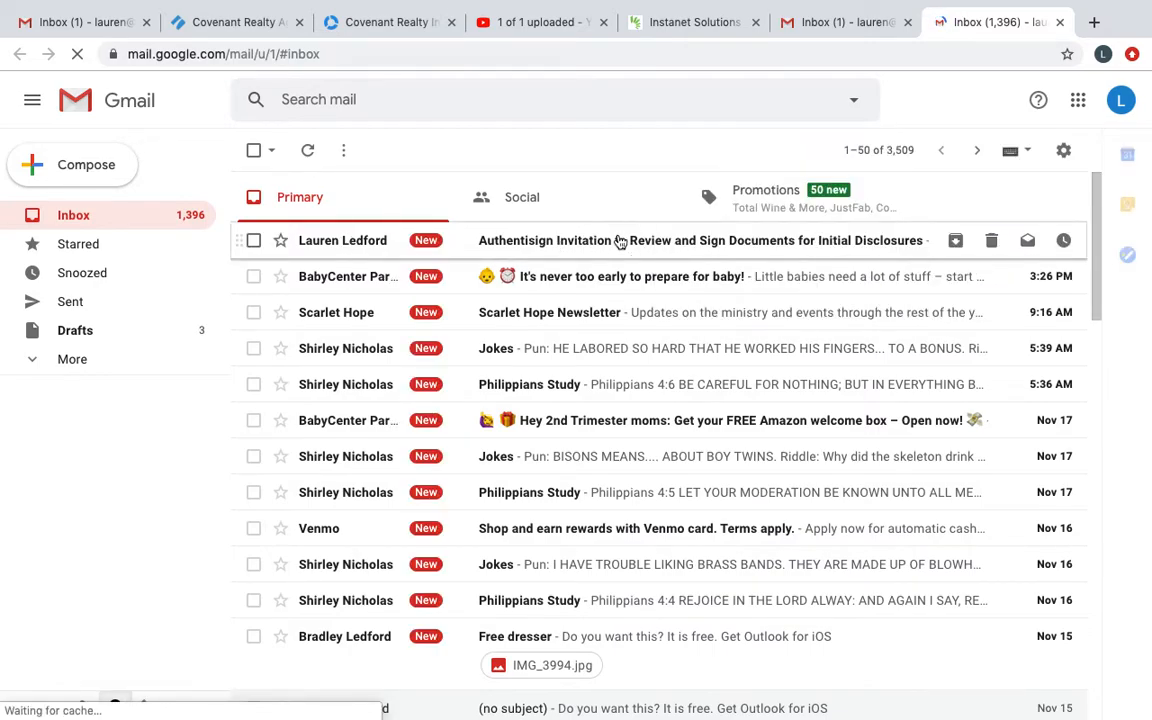
{"action": "left_click", "coordinate": [620, 241]}
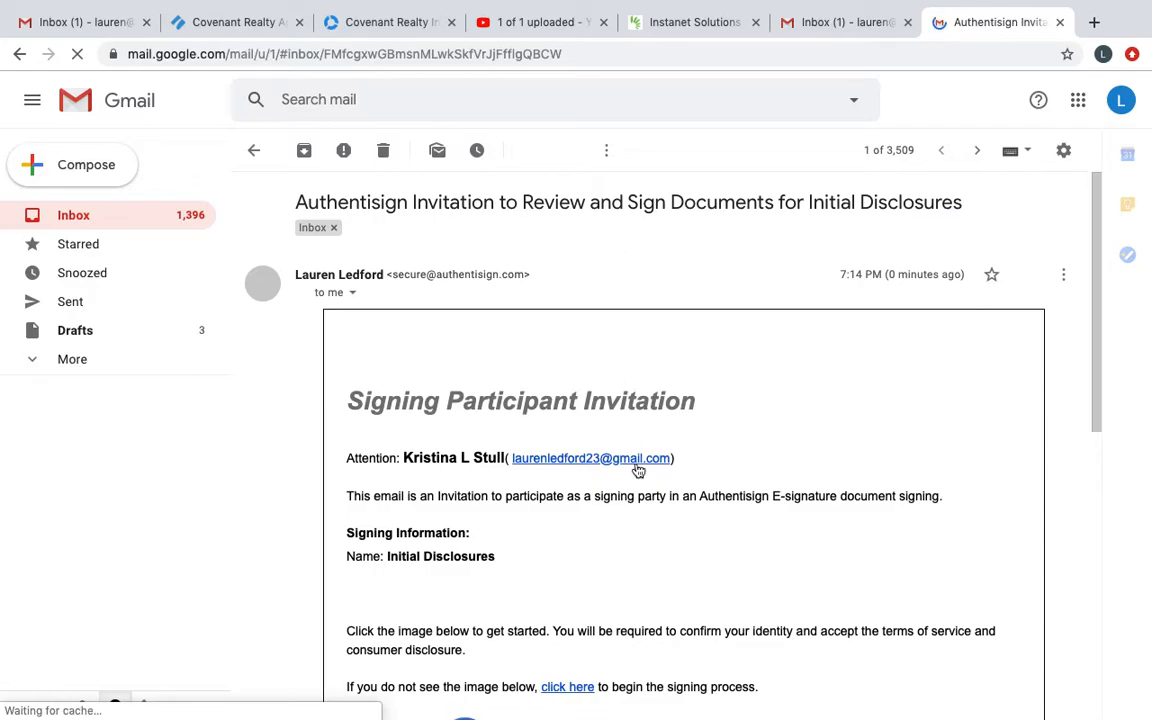
{"action": "scroll", "coordinate": [650, 537], "scroll_direction": "down", "scroll_amount": 2}
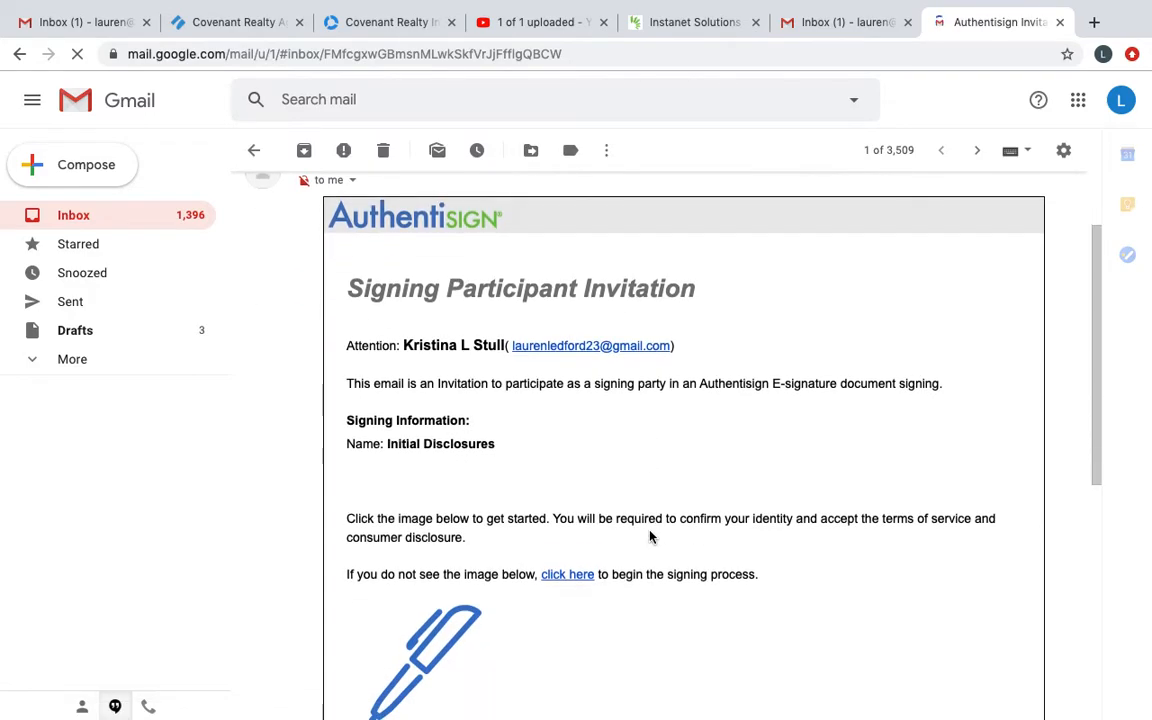
{"action": "scroll", "coordinate": [650, 537], "scroll_direction": "down", "scroll_amount": 6}
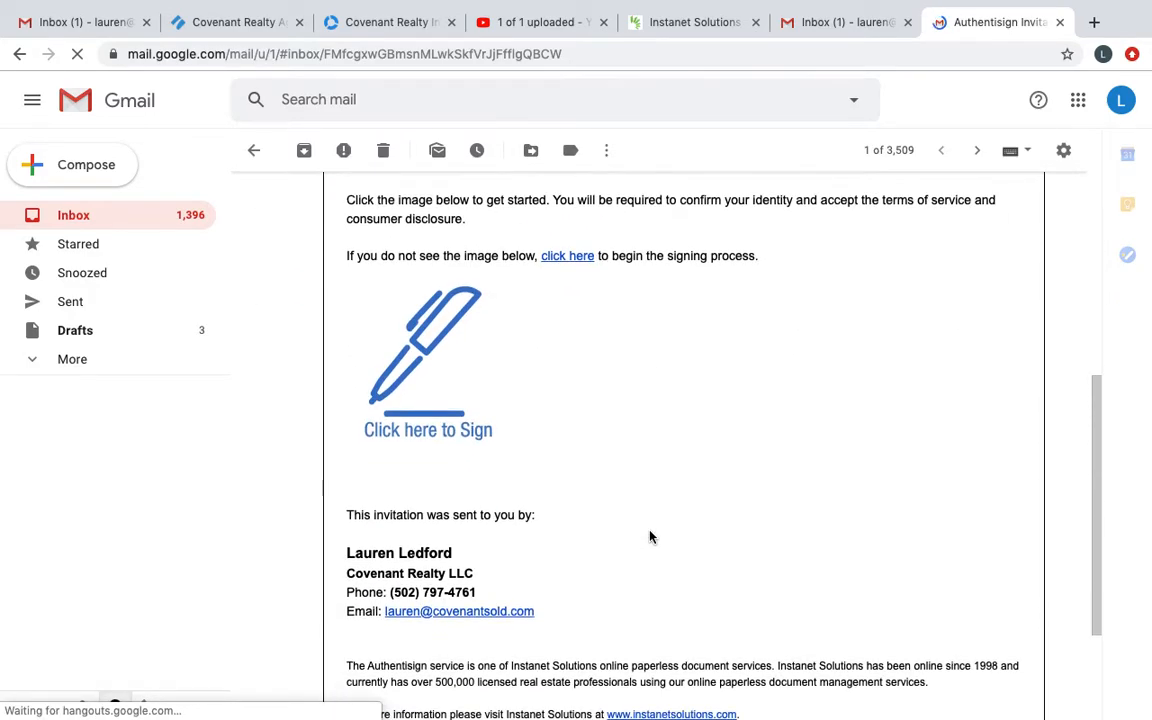
{"action": "left_click", "coordinate": [393, 357]}
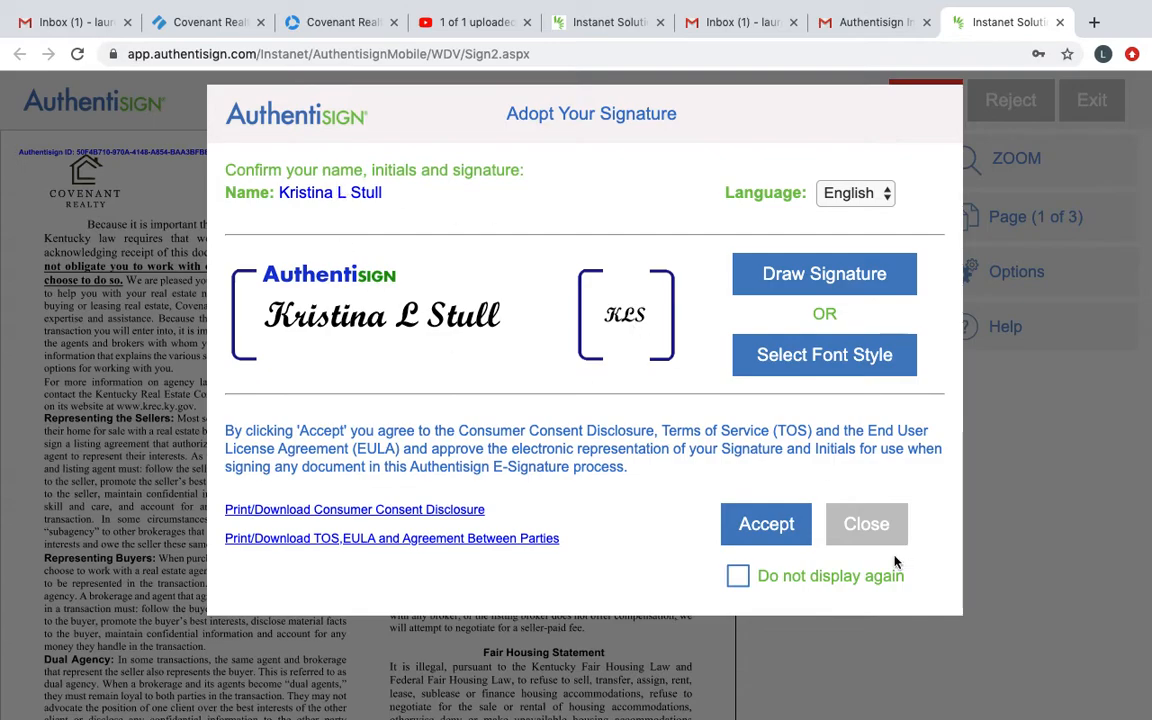
Step: Accept the proposed signature and initials, and sign the three mandatory signature fields as the buyer
{"action": "left_click", "coordinate": [752, 528]}
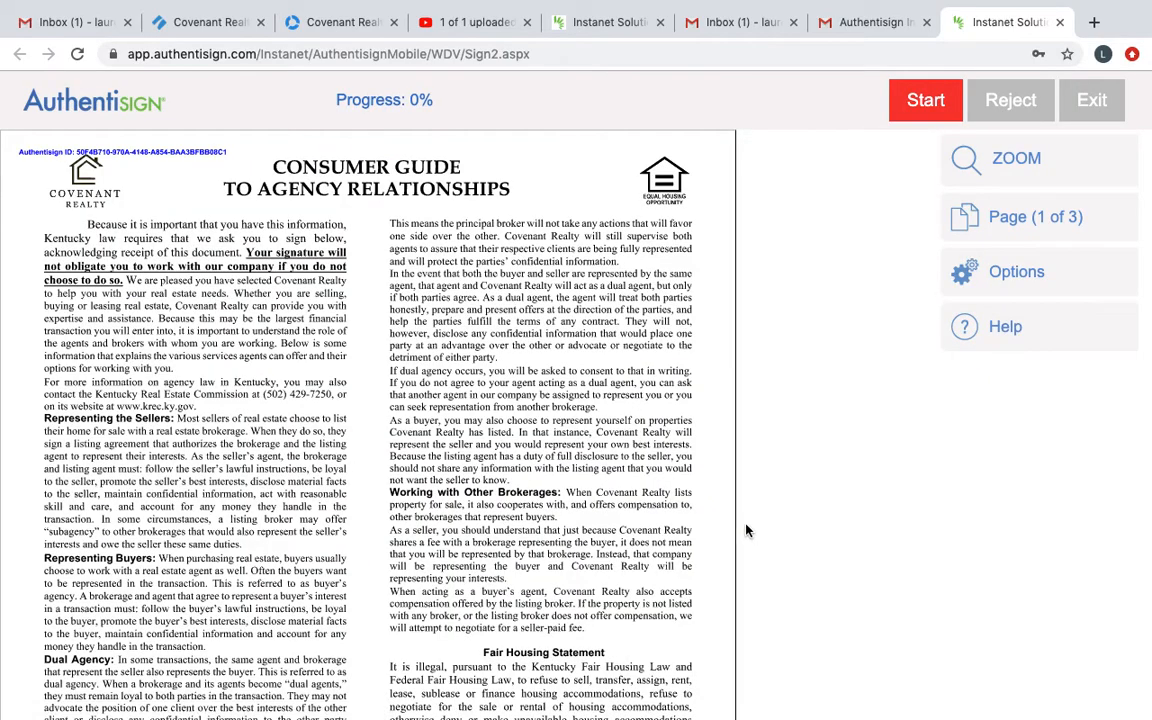
{"action": "left_click", "coordinate": [926, 99]}
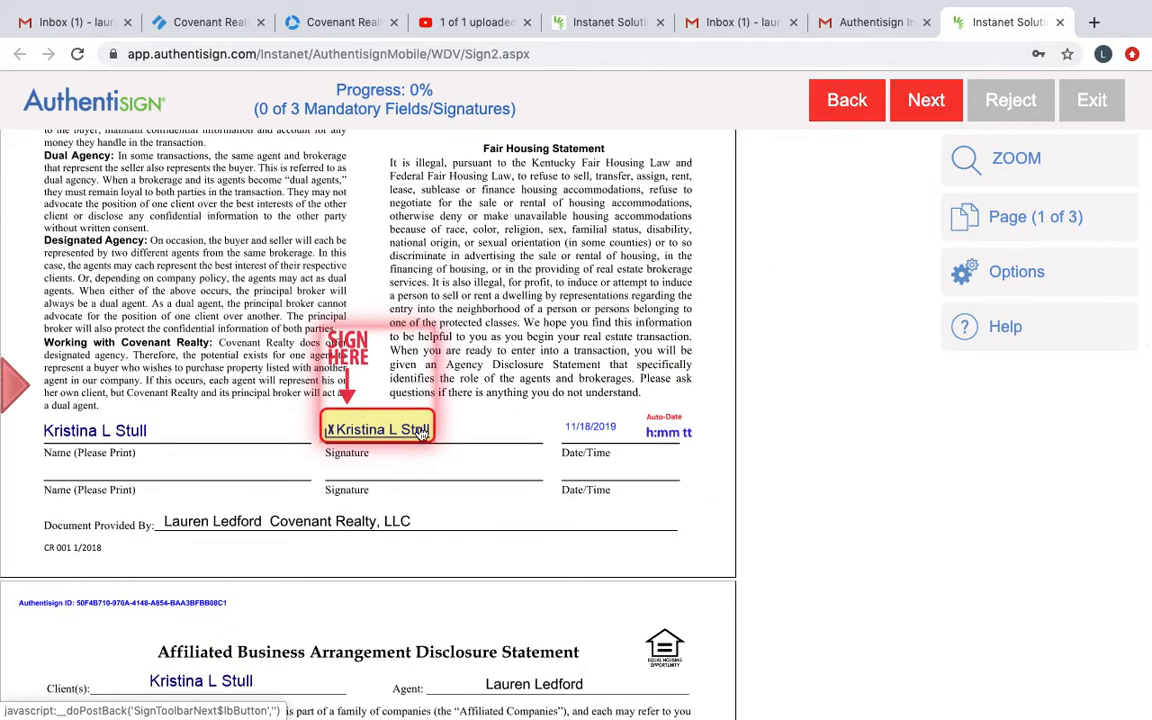
{"action": "left_click", "coordinate": [358, 428]}
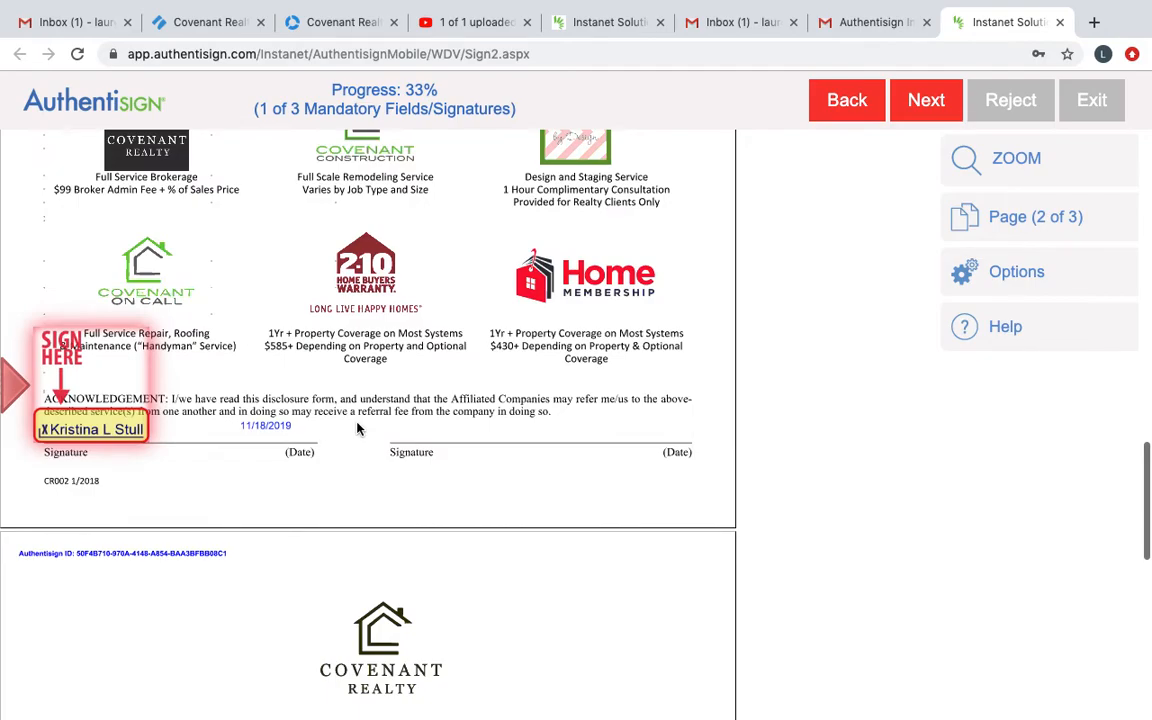
{"action": "left_click", "coordinate": [100, 424]}
{"action": "left_click", "coordinate": [128, 463]}
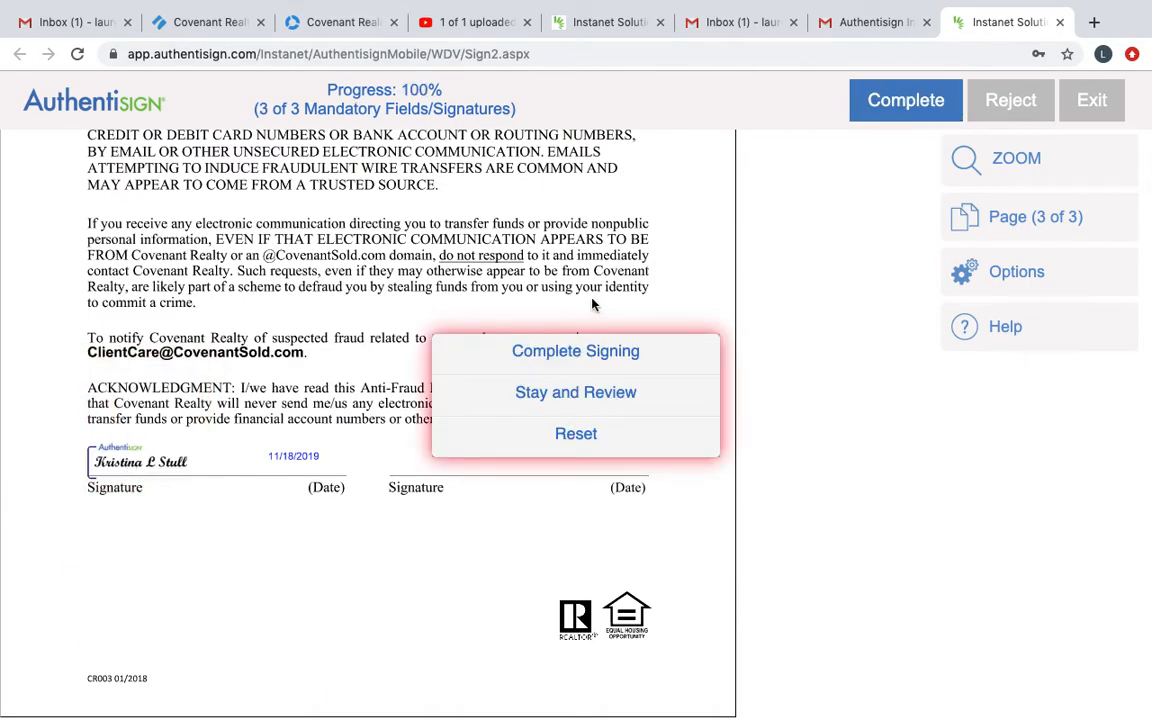
Step: Complete the signing without adding a password and review the confirmation page
{"action": "left_click", "coordinate": [570, 354]}
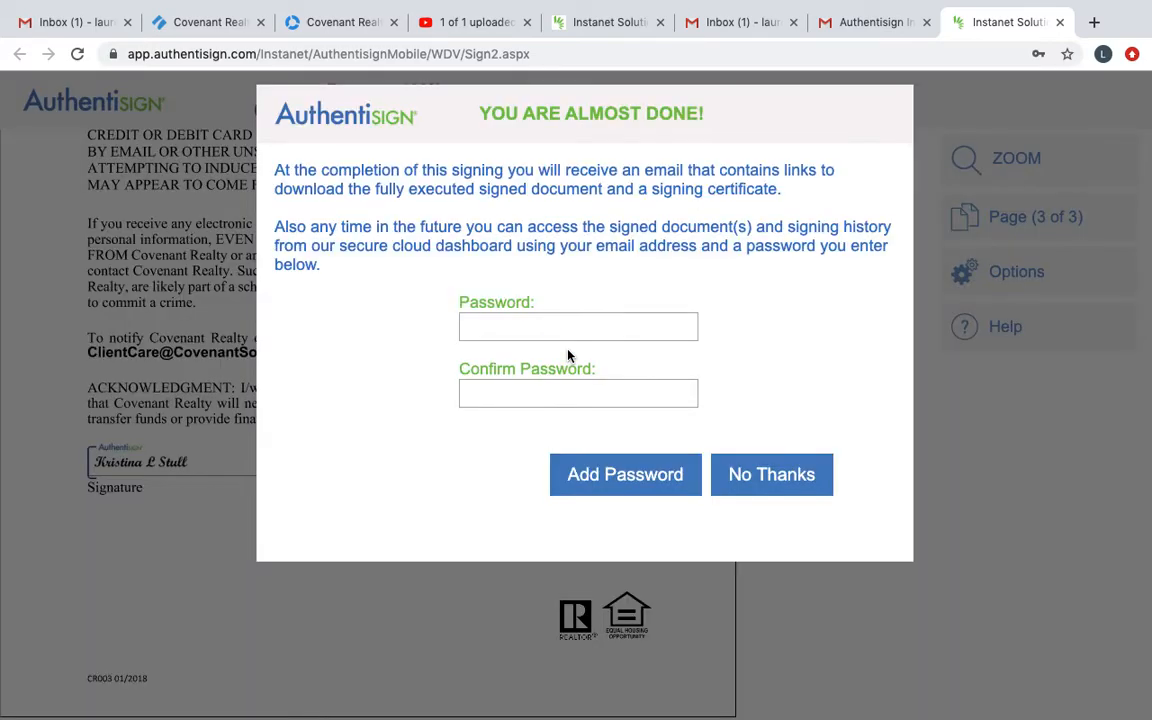
{"action": "left_click", "coordinate": [817, 484]}
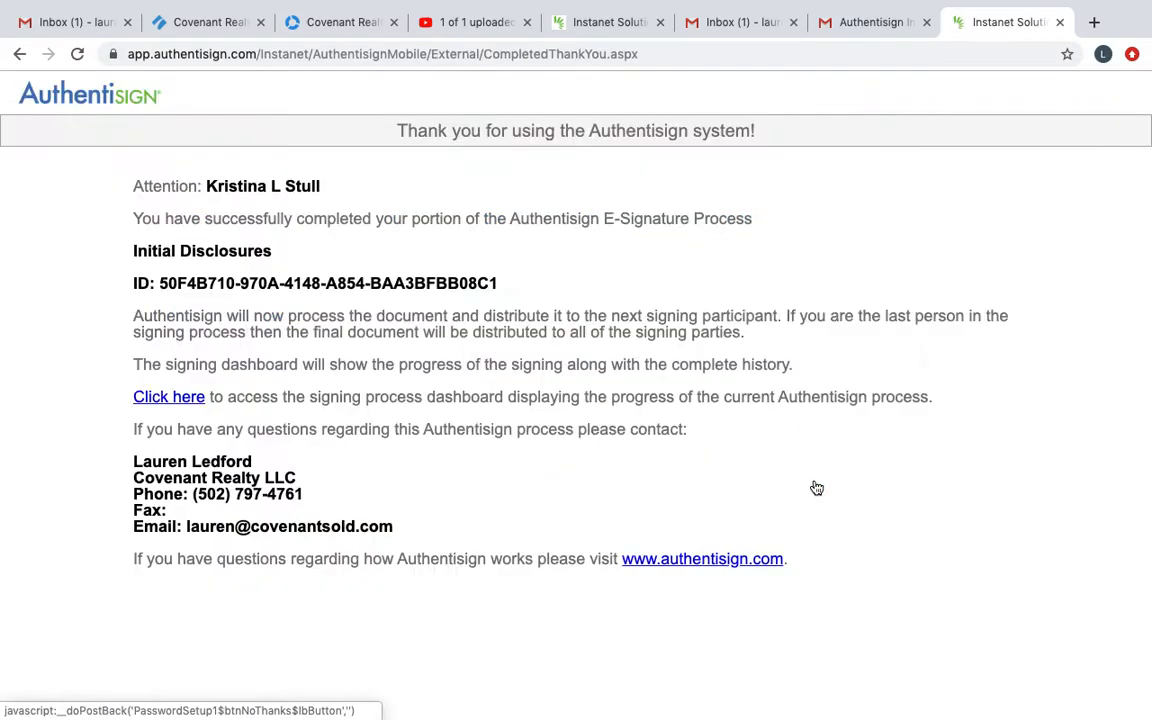
{"action": "scroll", "coordinate": [817, 488], "scroll_direction": "down", "scroll_amount": 1}
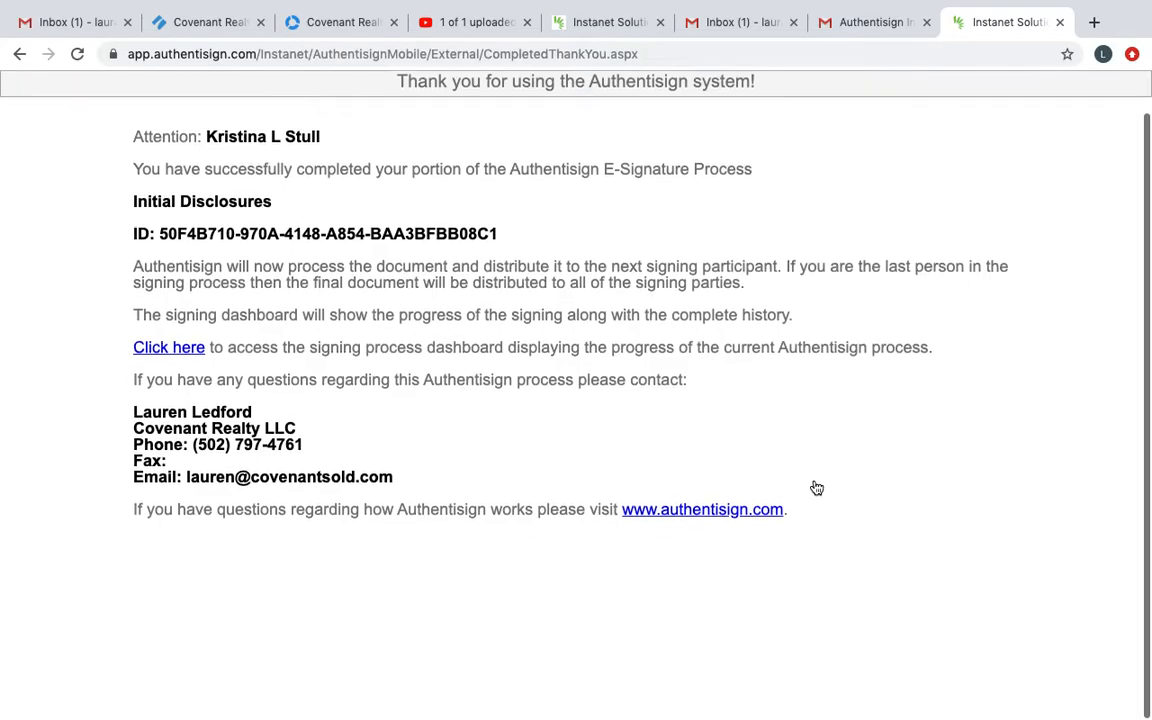
{"action": "scroll", "coordinate": [817, 488], "scroll_direction": "up", "scroll_amount": 1}
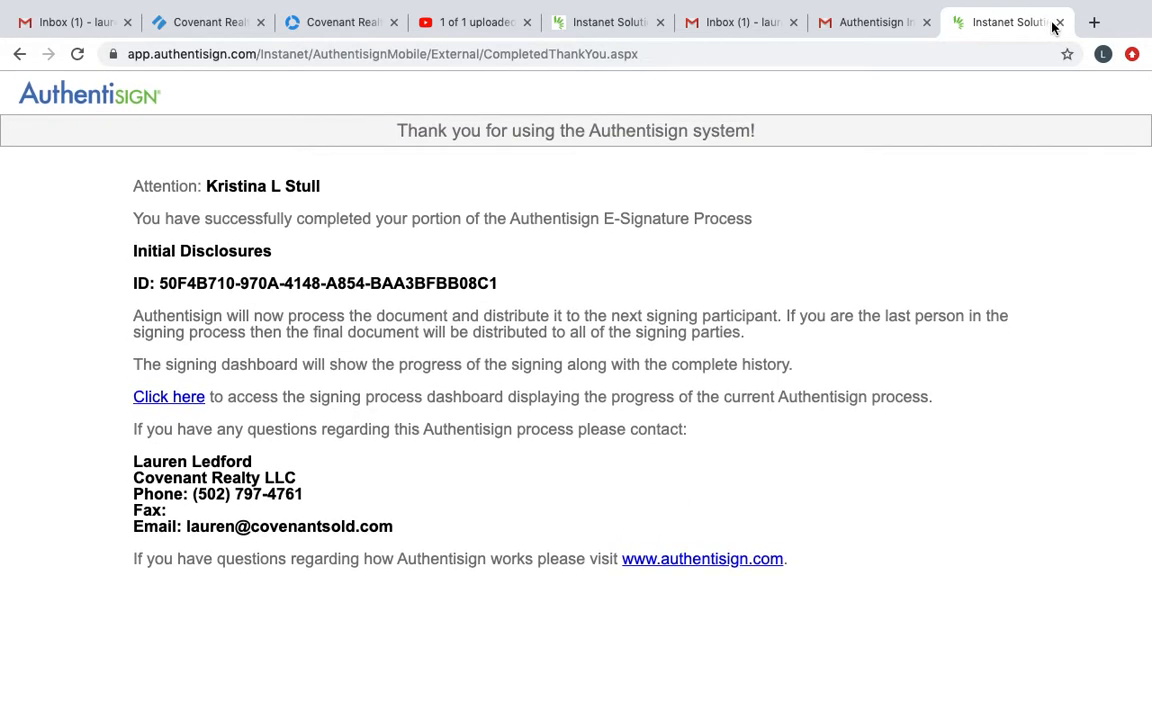
Step: Close the signing confirmation and both Gmail tabs, and refresh the Initial Disclosures signing details
{"action": "left_click", "coordinate": [1059, 22]}
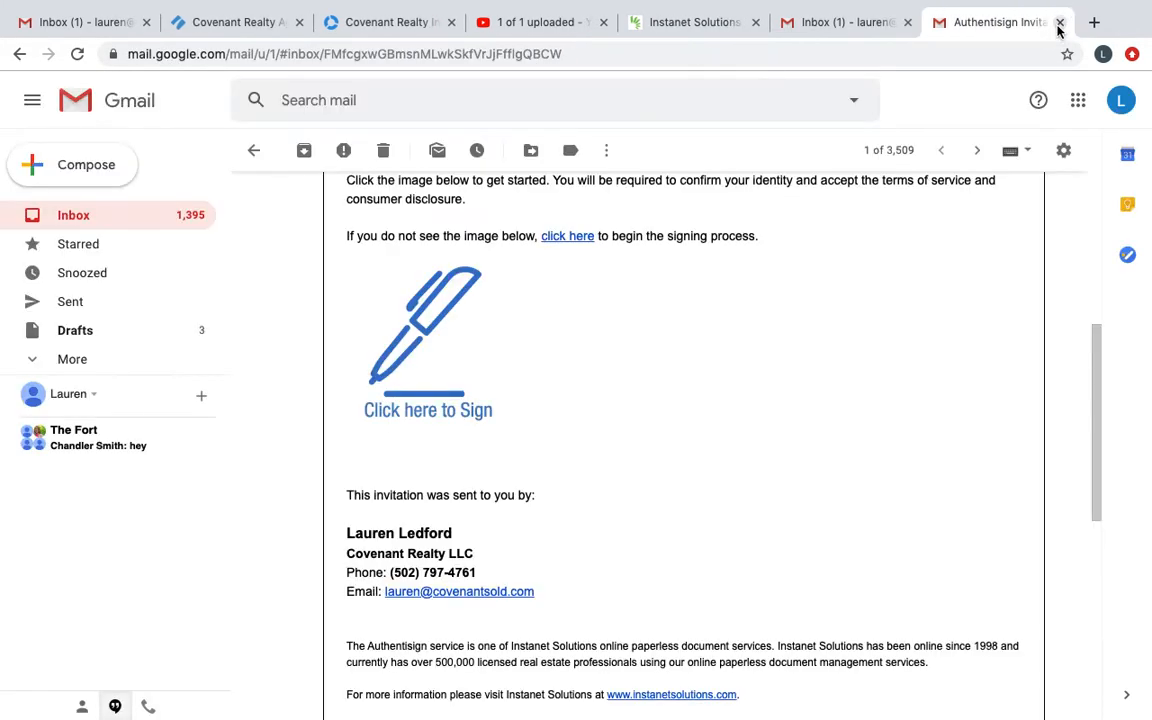
{"action": "left_click", "coordinate": [1059, 26]}
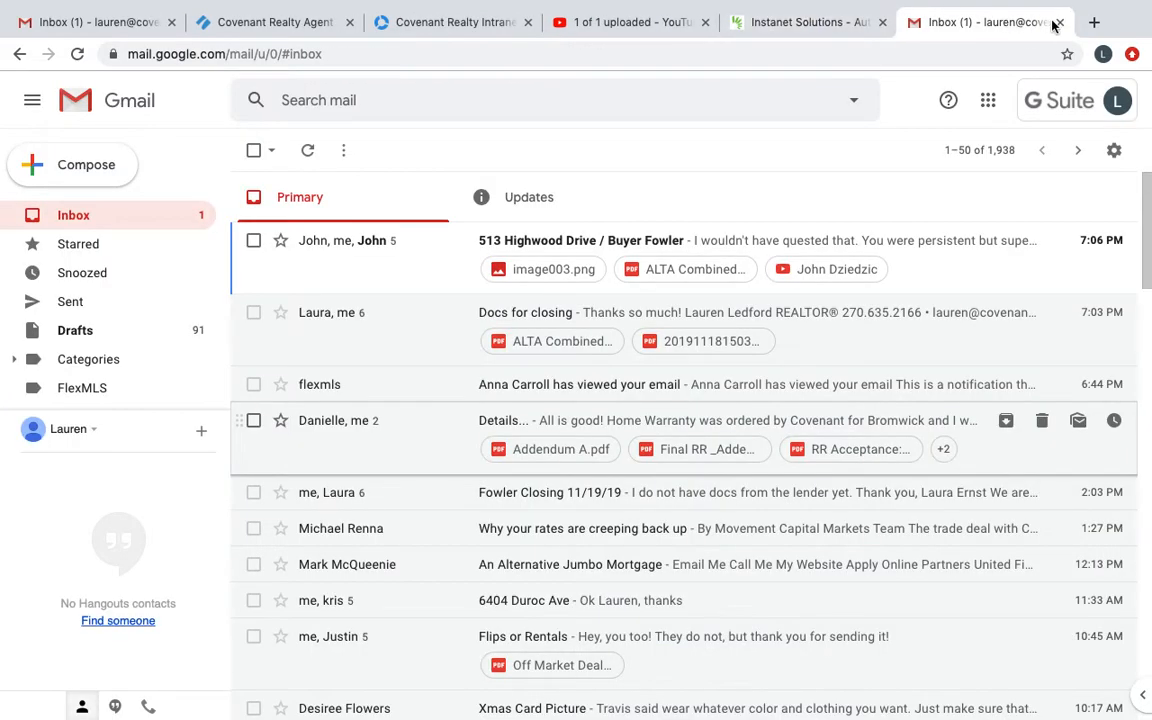
{"action": "left_click", "coordinate": [1059, 22]}
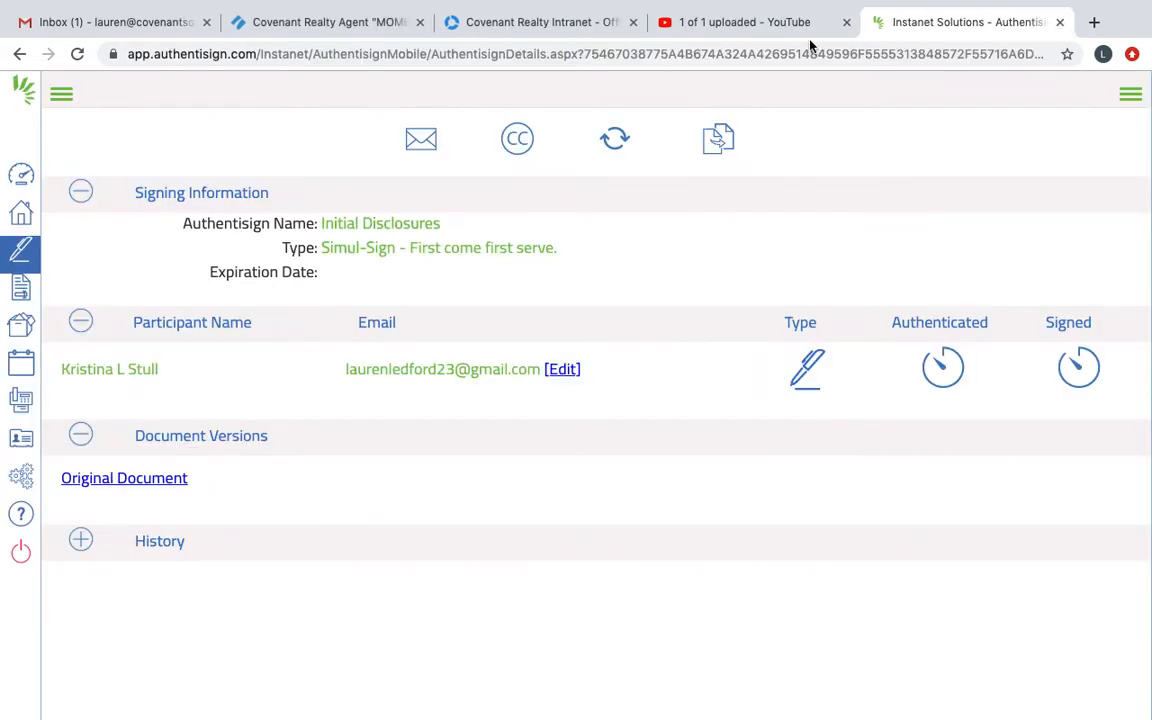
{"action": "left_click", "coordinate": [77, 54]}
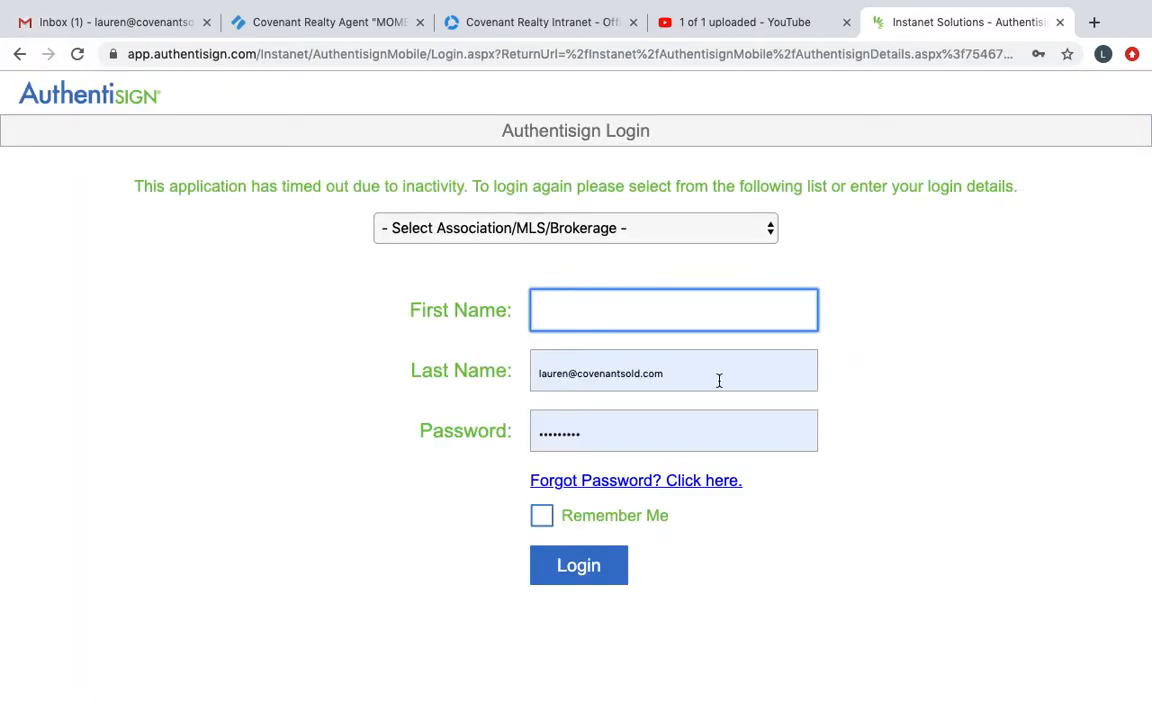
Step: Close the Authentisign login page, reopen TransactionDesk in a new tab and open the signings list to check the Initial Disclosures status
{"action": "left_click", "coordinate": [1059, 22]}
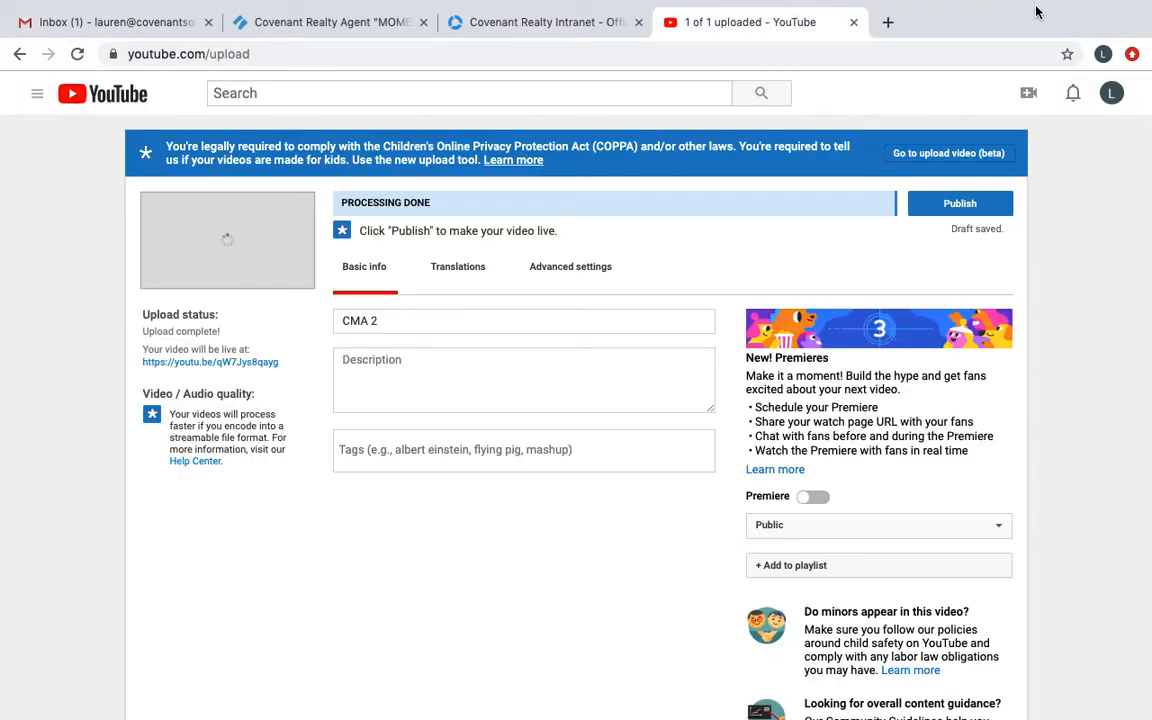
{"action": "left_click", "coordinate": [887, 22]}
{"action": "left_click", "coordinate": [336, 85]}
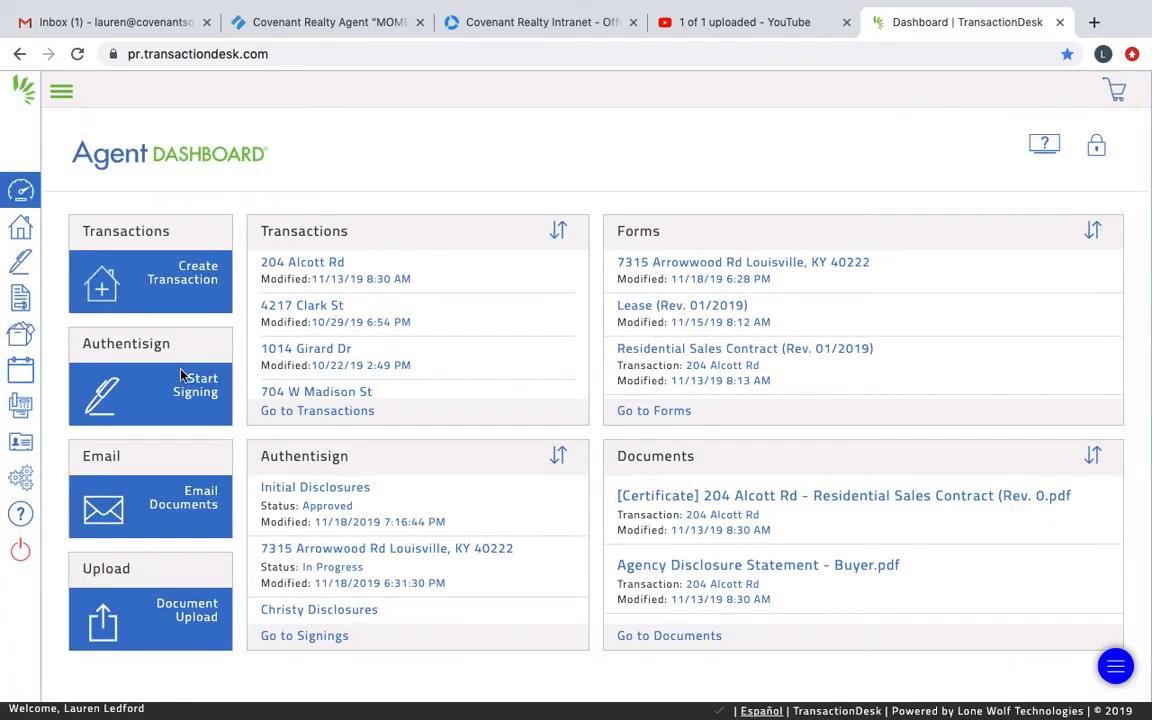
{"action": "left_click", "coordinate": [20, 260]}
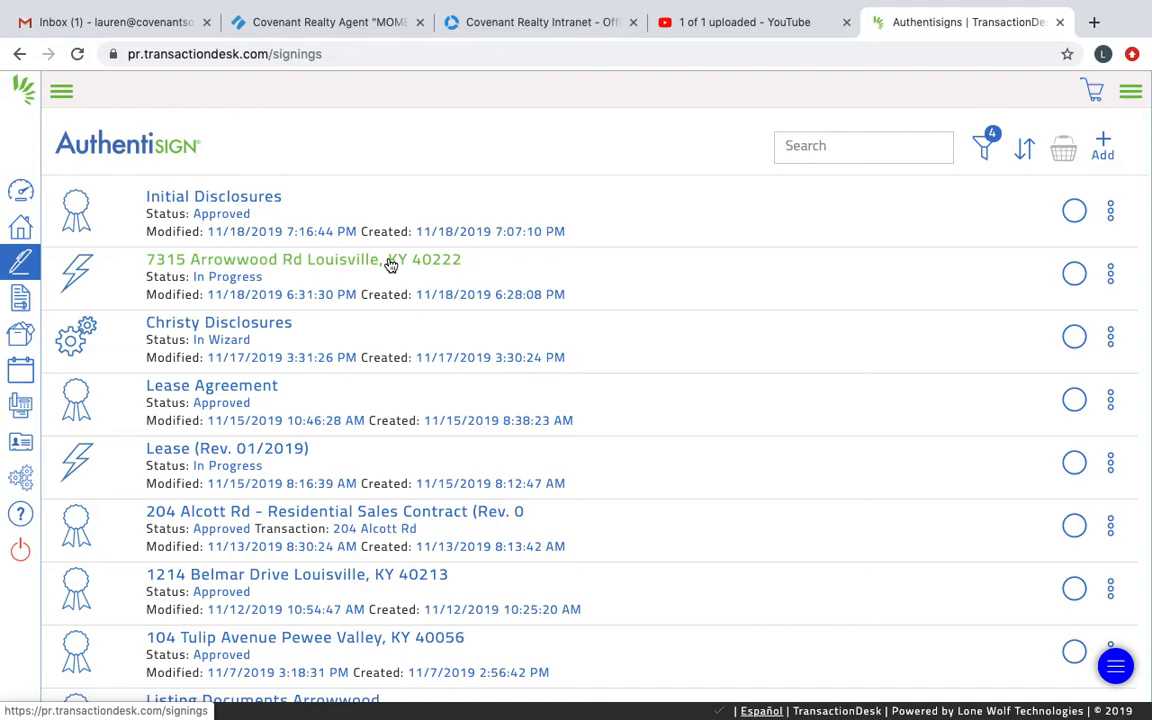
Step: Open the Initial Disclosures signing details, look through the preview of the original document, and close it
{"action": "left_click", "coordinate": [259, 202]}
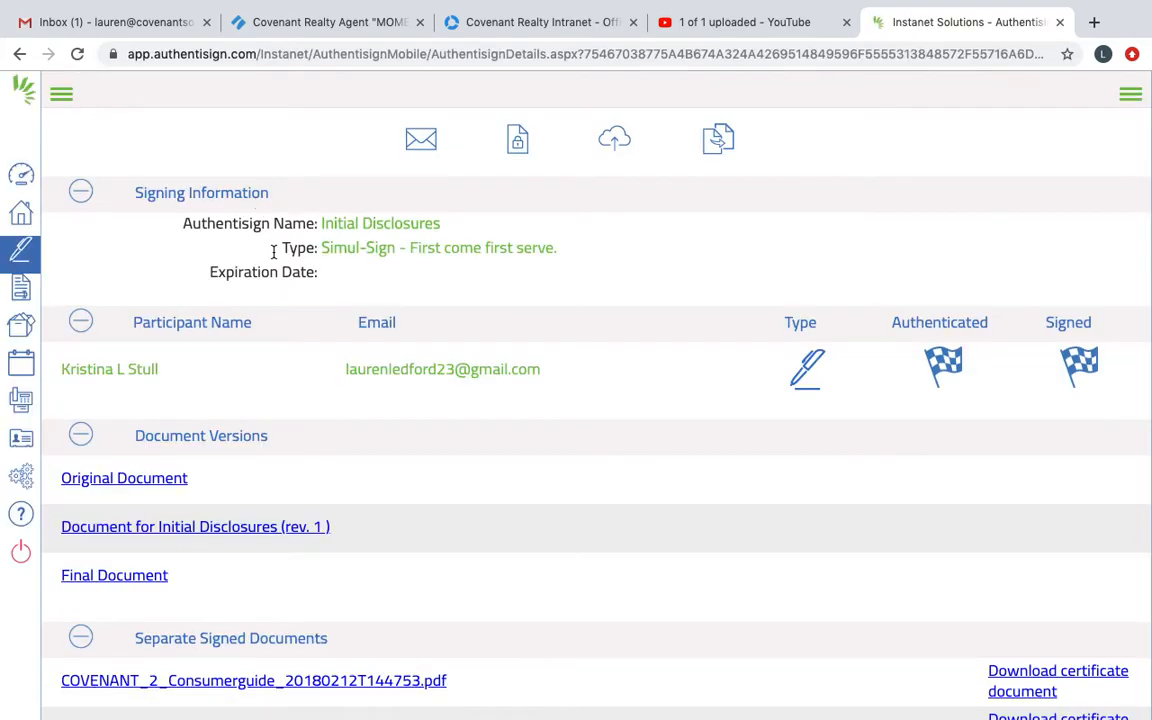
{"action": "scroll", "coordinate": [270, 480], "scroll_direction": "down", "scroll_amount": 1}
{"action": "scroll", "coordinate": [270, 480], "scroll_direction": "down", "scroll_amount": 2}
{"action": "left_click", "coordinate": [127, 492]}
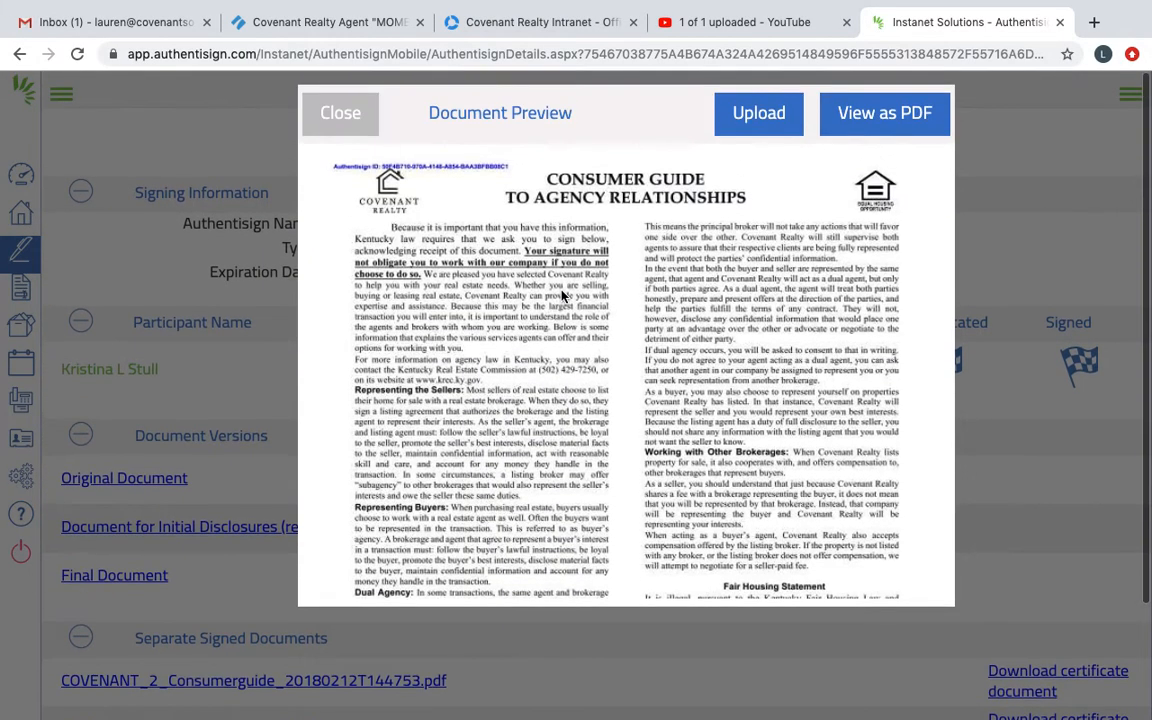
{"action": "scroll", "coordinate": [562, 296], "scroll_direction": "down", "scroll_amount": 3}
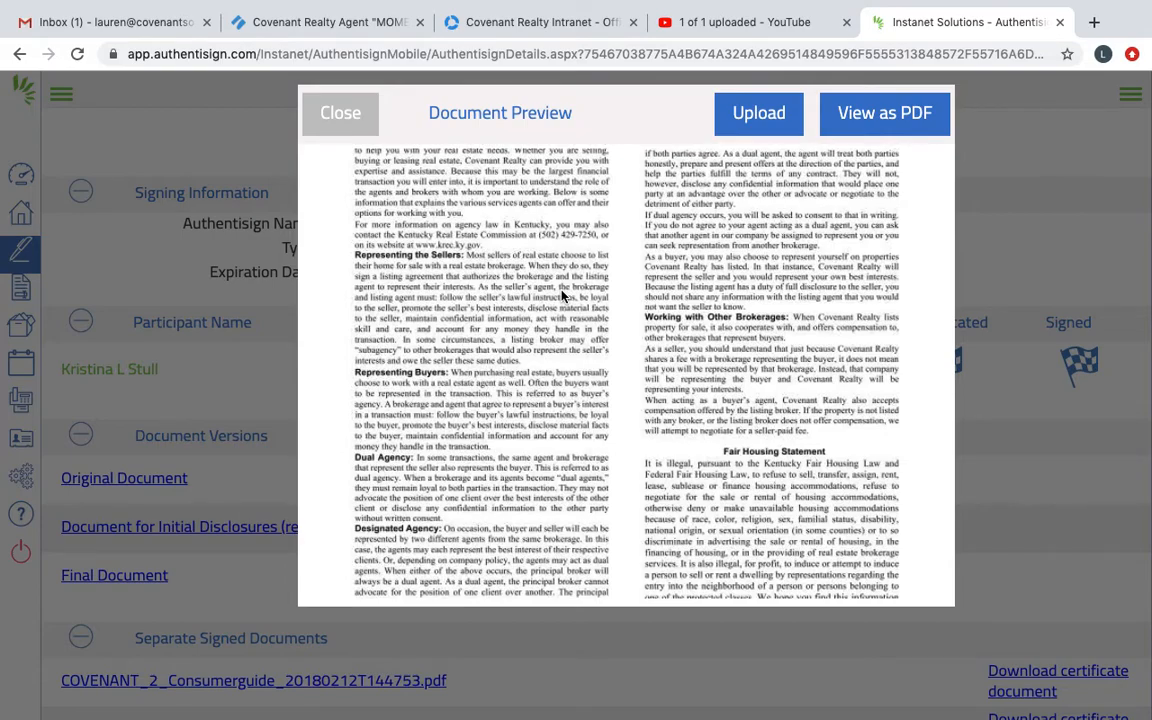
{"action": "scroll", "coordinate": [562, 296], "scroll_direction": "up", "scroll_amount": 3}
{"action": "scroll", "coordinate": [562, 296], "scroll_direction": "down", "scroll_amount": 5}
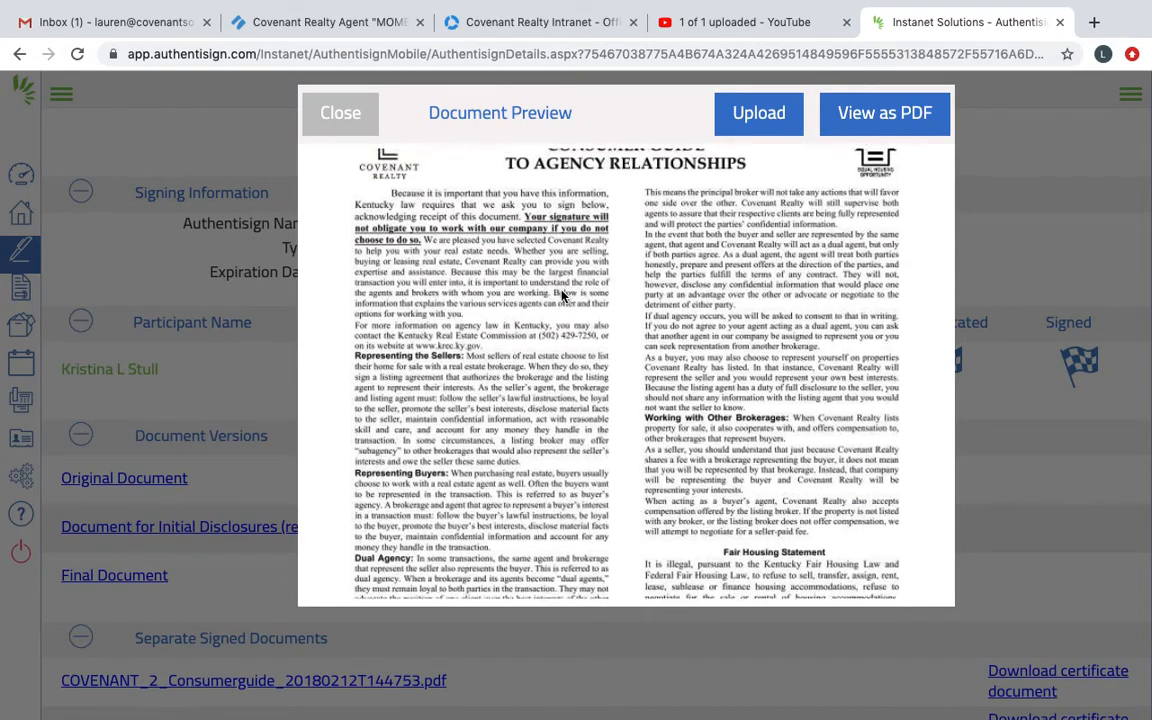
{"action": "scroll", "coordinate": [562, 296], "scroll_direction": "up", "scroll_amount": 5}
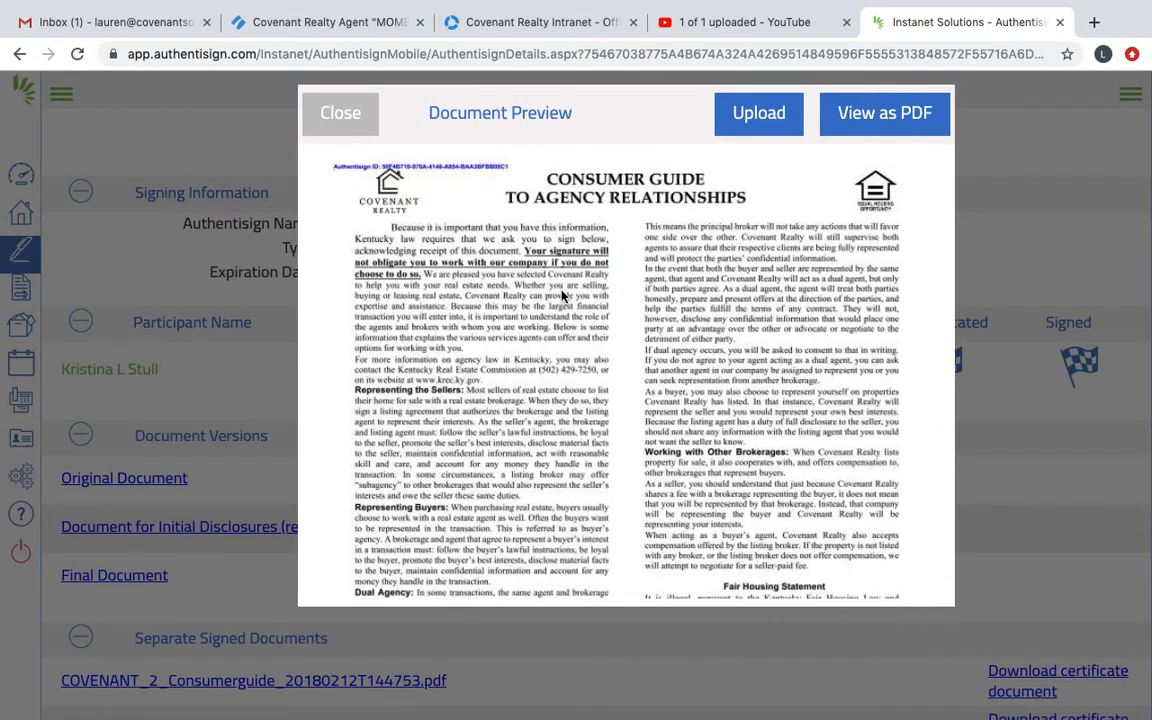
{"action": "left_click", "coordinate": [338, 113]}
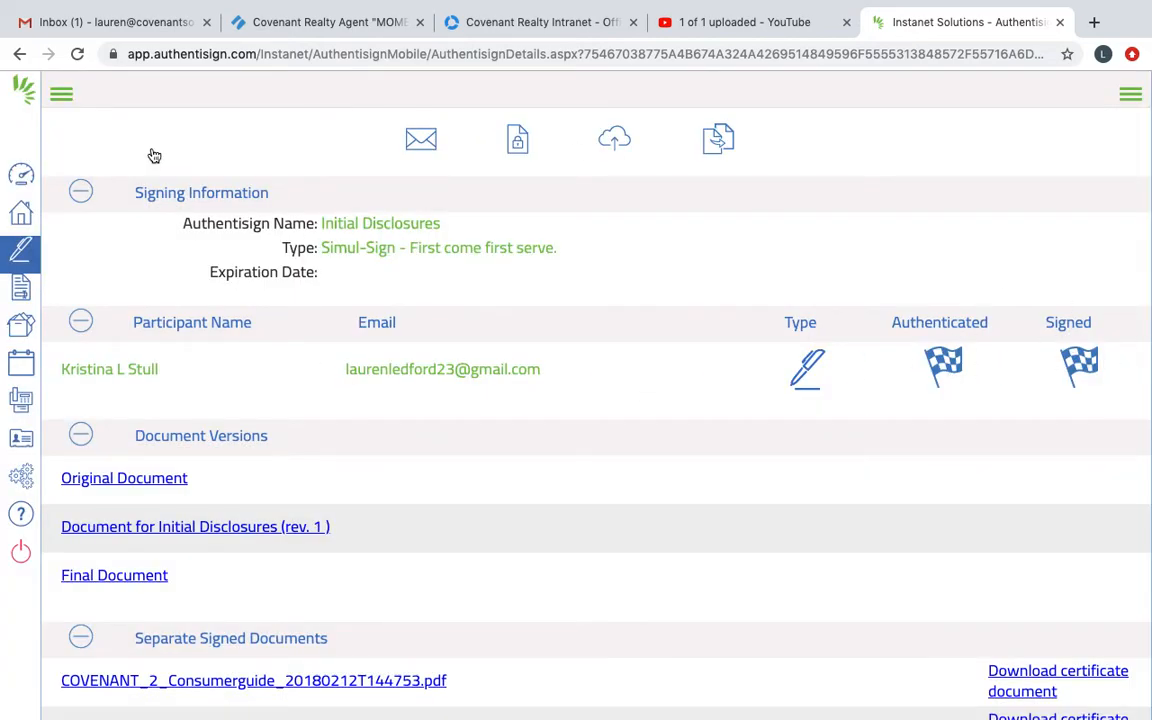
Step: Switch to Gmail, read the Authentisign Signing Action notification among the Updates emails, and return to the inbox
{"action": "left_click", "coordinate": [66, 22]}
{"action": "left_click", "coordinate": [535, 197]}
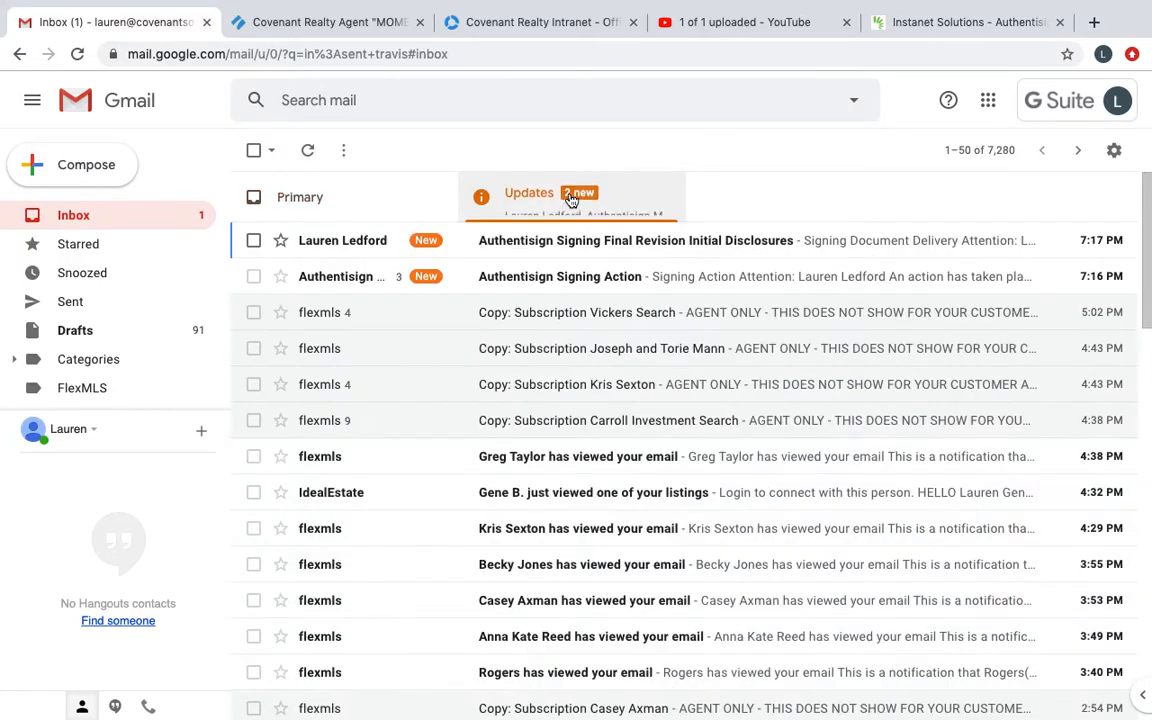
{"action": "left_click", "coordinate": [574, 279]}
{"action": "scroll", "coordinate": [494, 473], "scroll_direction": "down", "scroll_amount": 5}
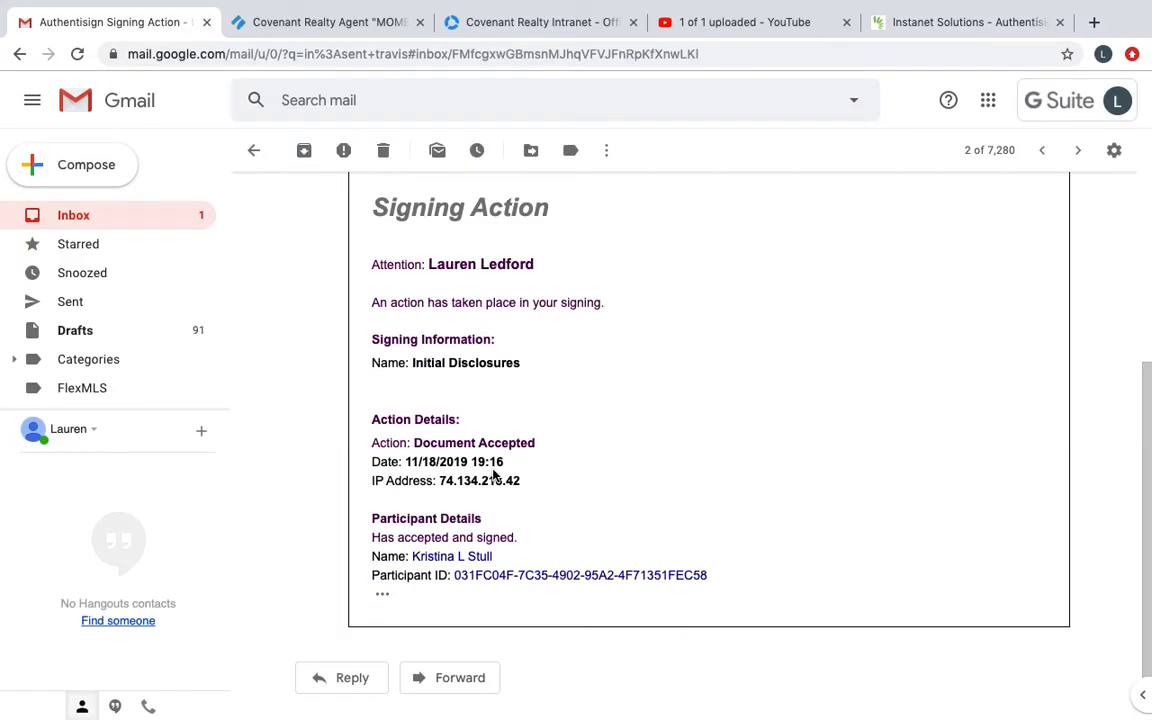
{"action": "left_click", "coordinate": [252, 160]}
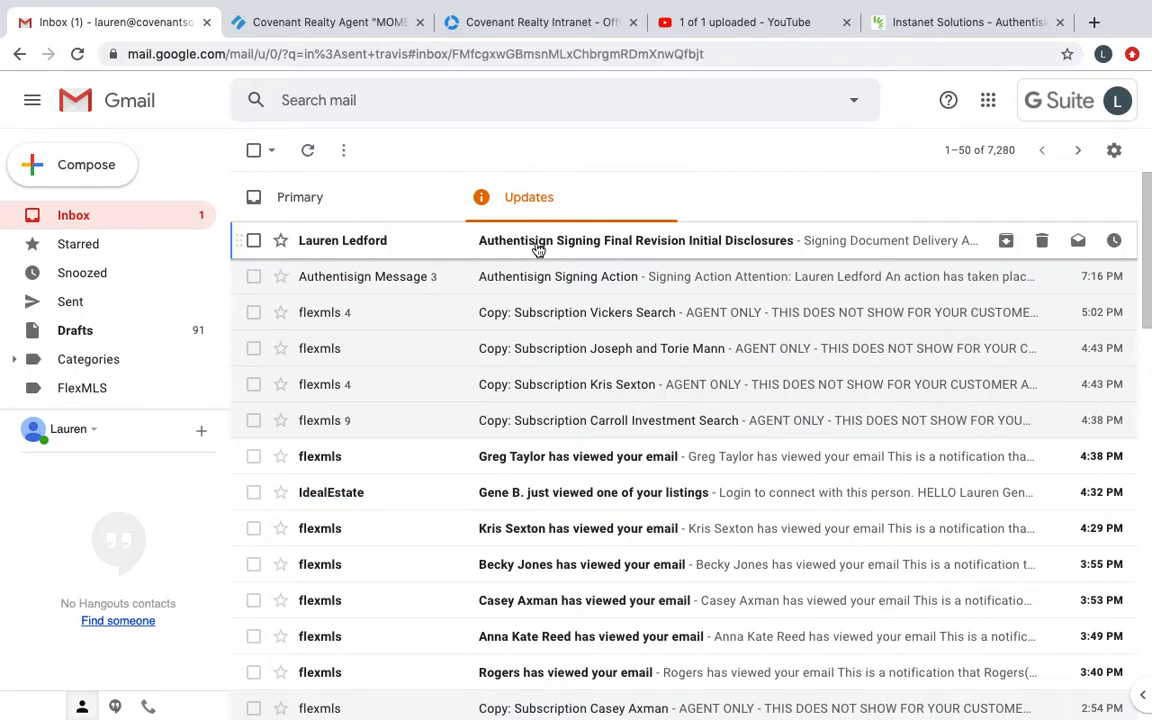
Step: Open the Authentisign Signing Final Revision Initial Disclosures email and examine its links to the signed documents and certificates
{"action": "left_click", "coordinate": [535, 249]}
{"action": "scroll", "coordinate": [415, 590], "scroll_direction": "down", "scroll_amount": 5}
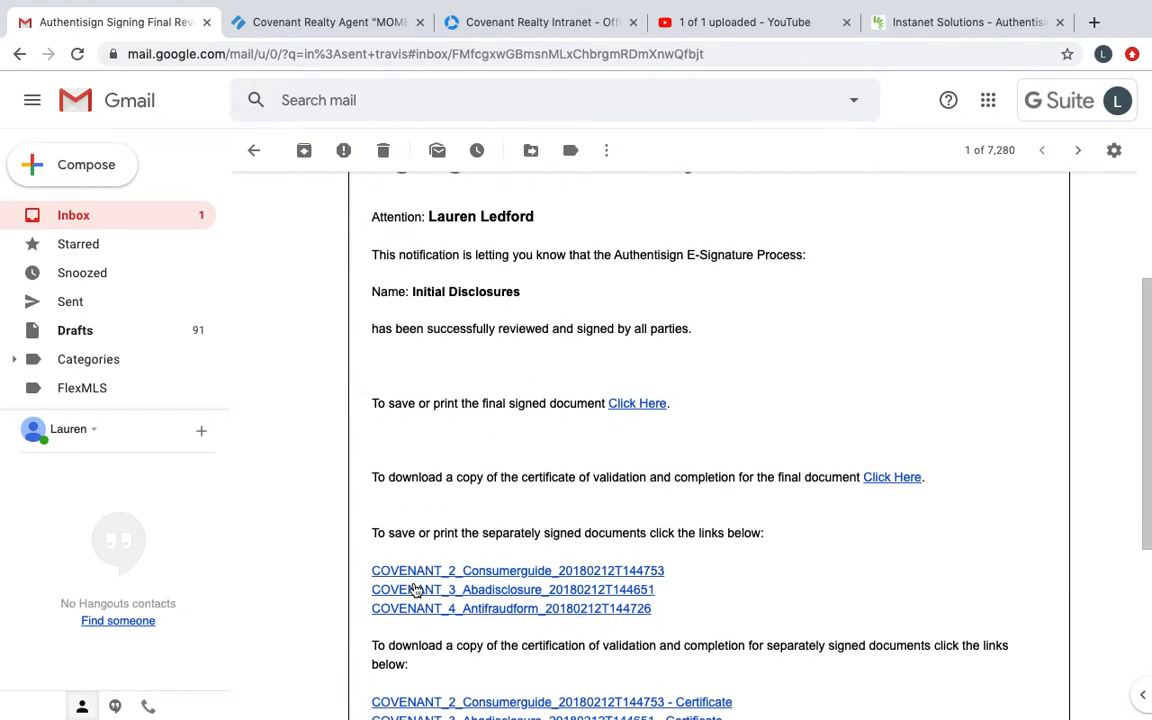
{"action": "scroll", "coordinate": [416, 590], "scroll_direction": "down", "scroll_amount": 5}
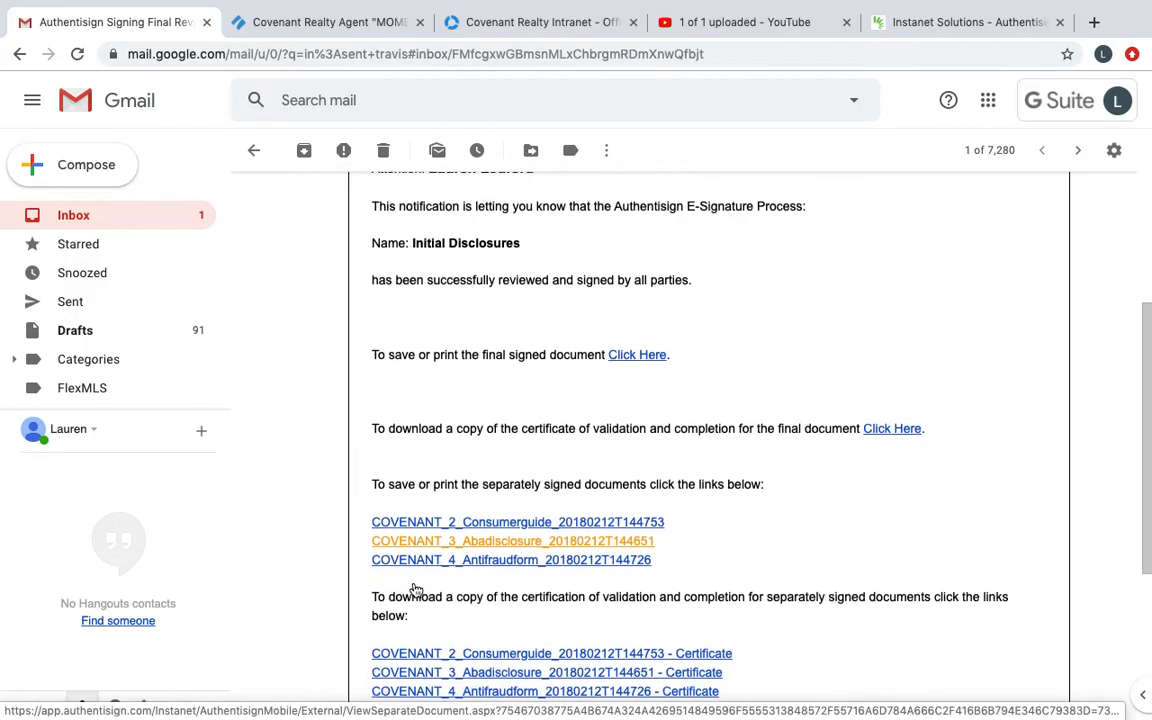
{"action": "scroll", "coordinate": [416, 590], "scroll_direction": "up", "scroll_amount": 10}
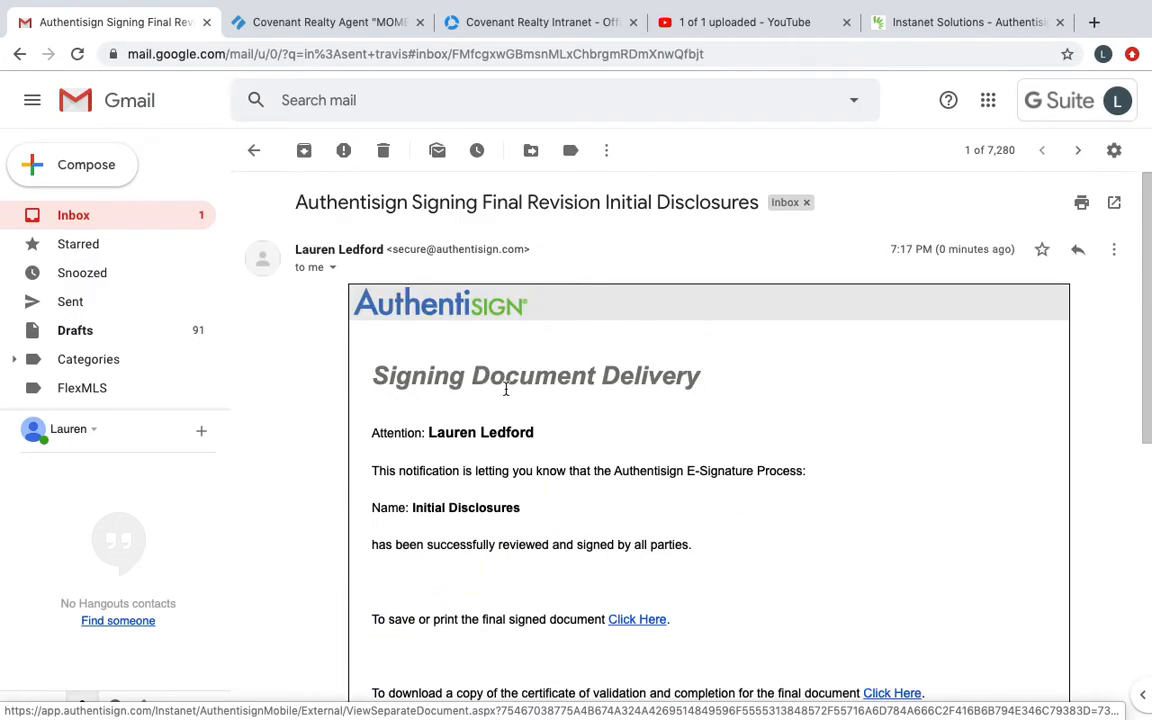
{"action": "scroll", "coordinate": [558, 579], "scroll_direction": "down", "scroll_amount": 8}
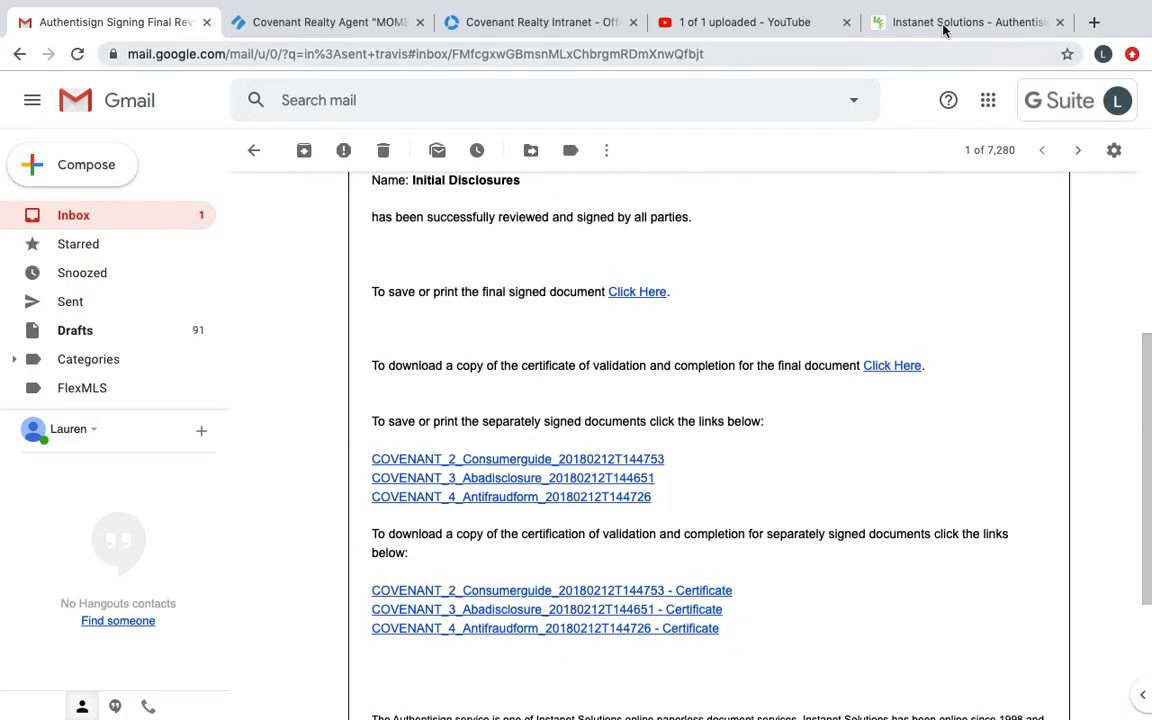
Step: Return to the Authentisign signing details, check the buyer's signatures throughout the final document preview, and close it
{"action": "left_click", "coordinate": [944, 22]}
{"action": "left_click", "coordinate": [128, 576]}
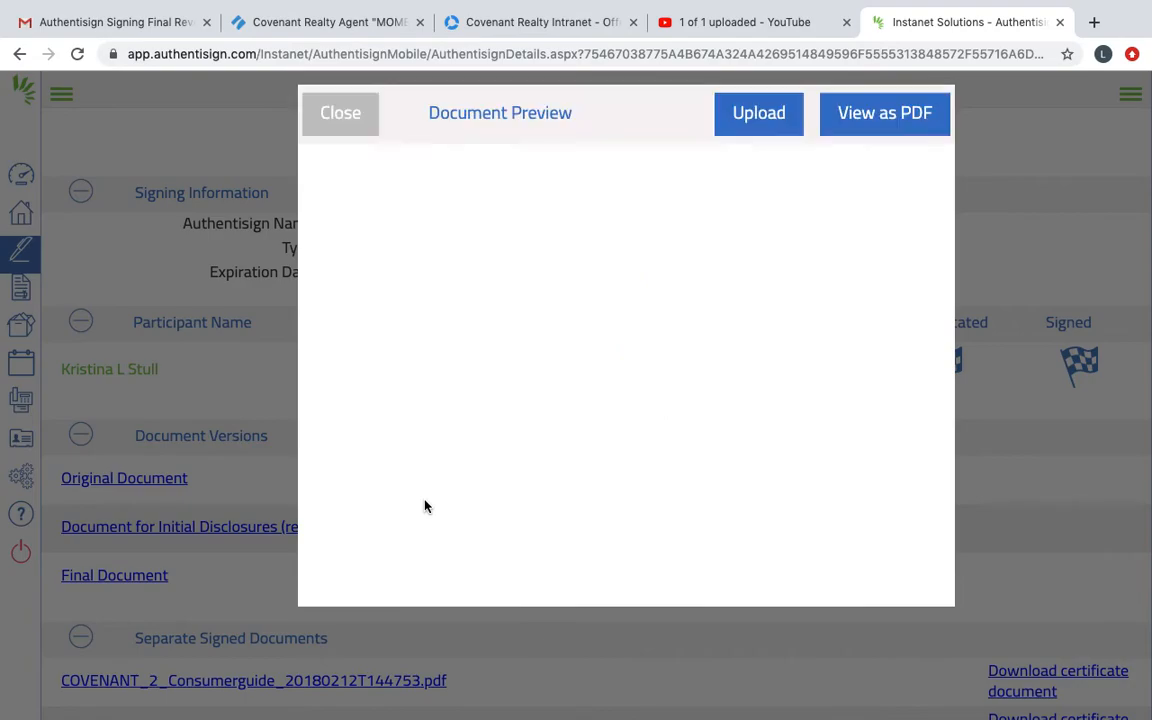
{"action": "scroll", "coordinate": [650, 230], "scroll_direction": "down", "scroll_amount": 10}
{"action": "scroll", "coordinate": [650, 229], "scroll_direction": "down", "scroll_amount": 10}
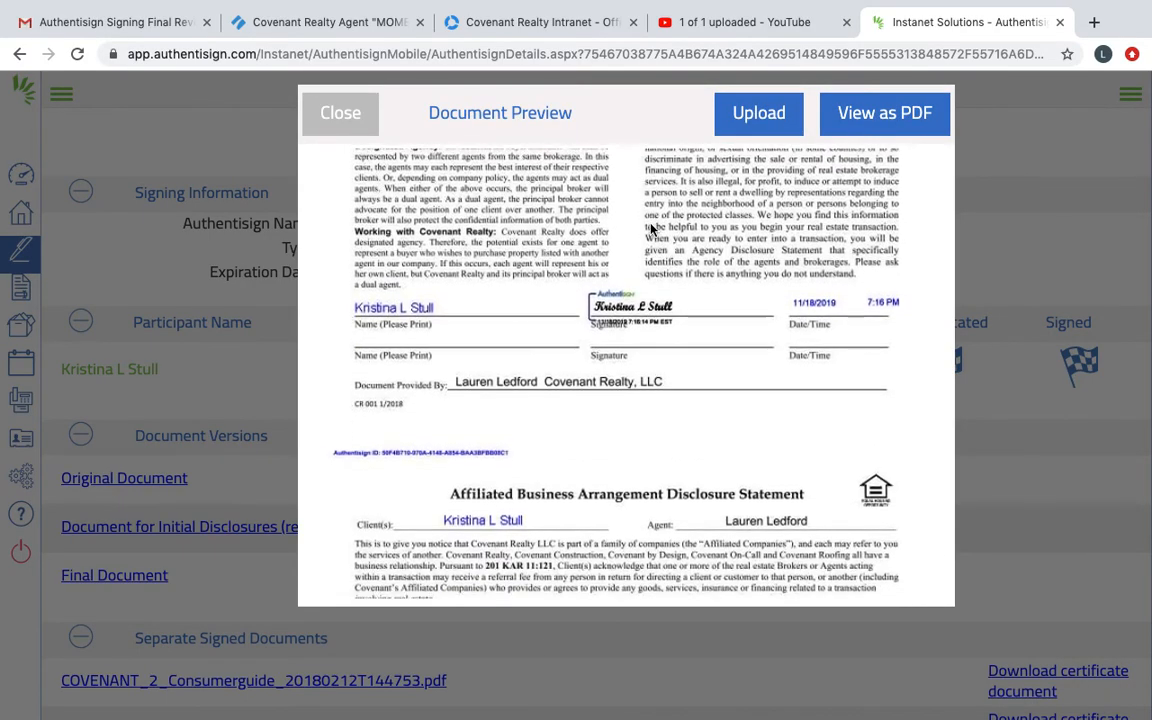
{"action": "scroll", "coordinate": [658, 240], "scroll_direction": "down", "scroll_amount": 15}
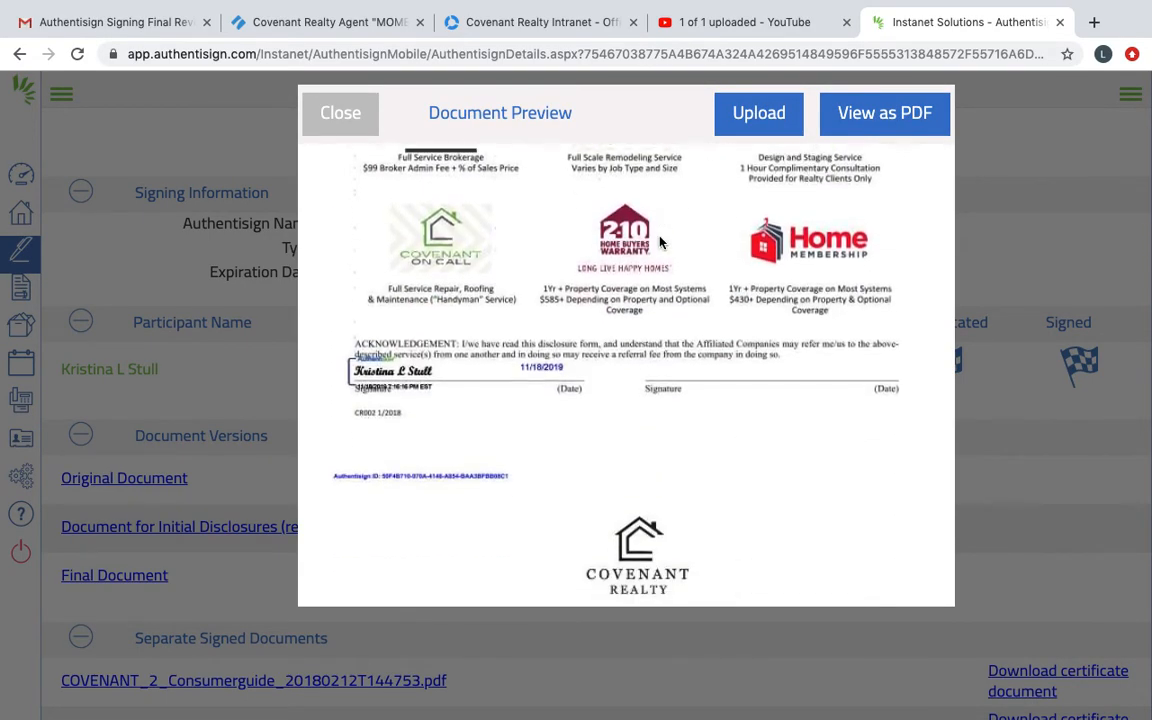
{"action": "scroll", "coordinate": [658, 240], "scroll_direction": "down", "scroll_amount": 3}
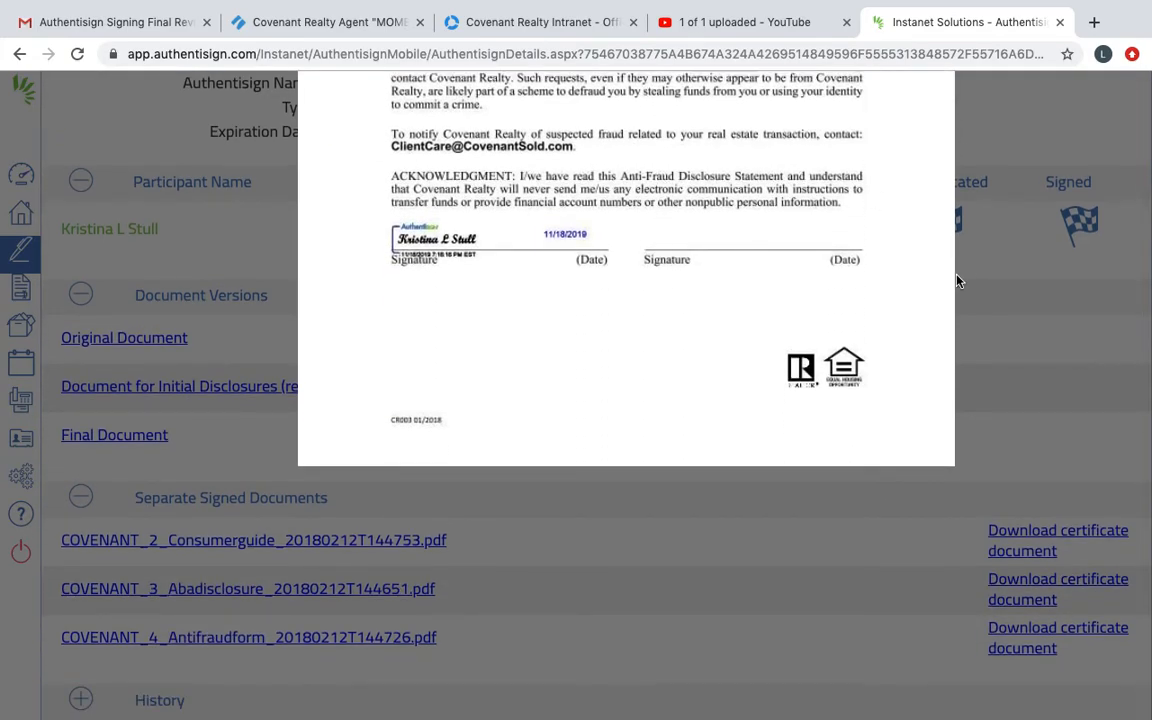
{"action": "scroll", "coordinate": [957, 281], "scroll_direction": "up", "scroll_amount": 3}
{"action": "scroll", "coordinate": [722, 283], "scroll_direction": "up", "scroll_amount": 10}
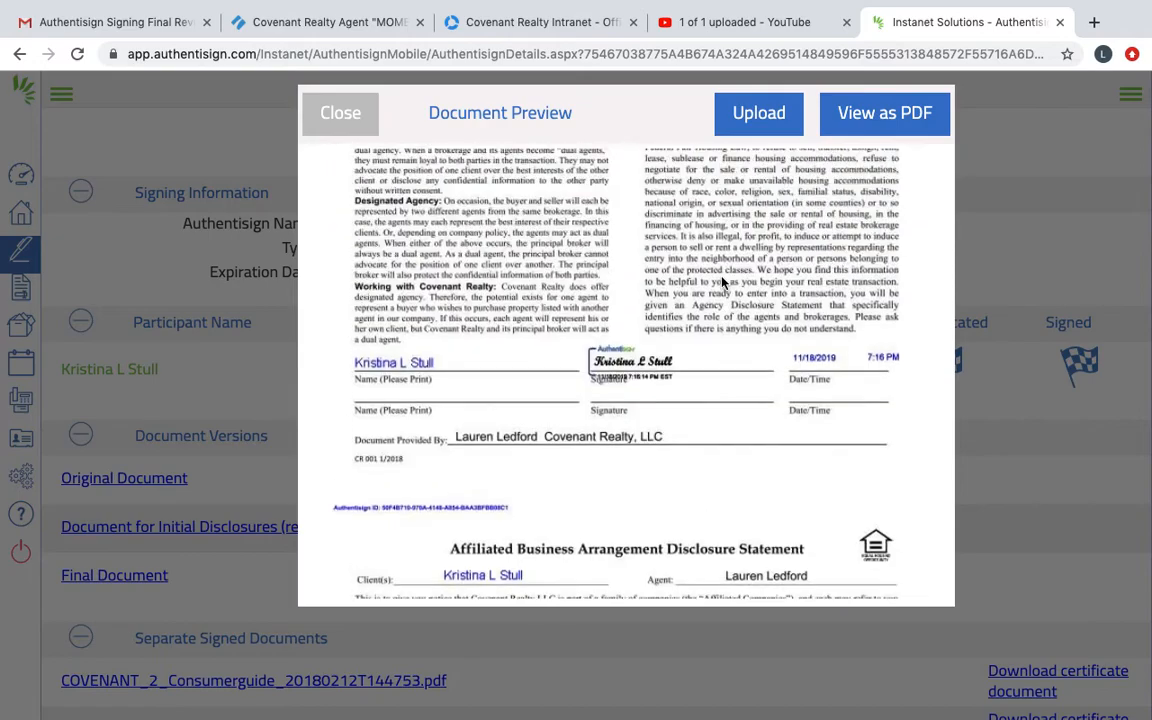
{"action": "scroll", "coordinate": [722, 283], "scroll_direction": "up", "scroll_amount": 5}
{"action": "left_click", "coordinate": [341, 125]}
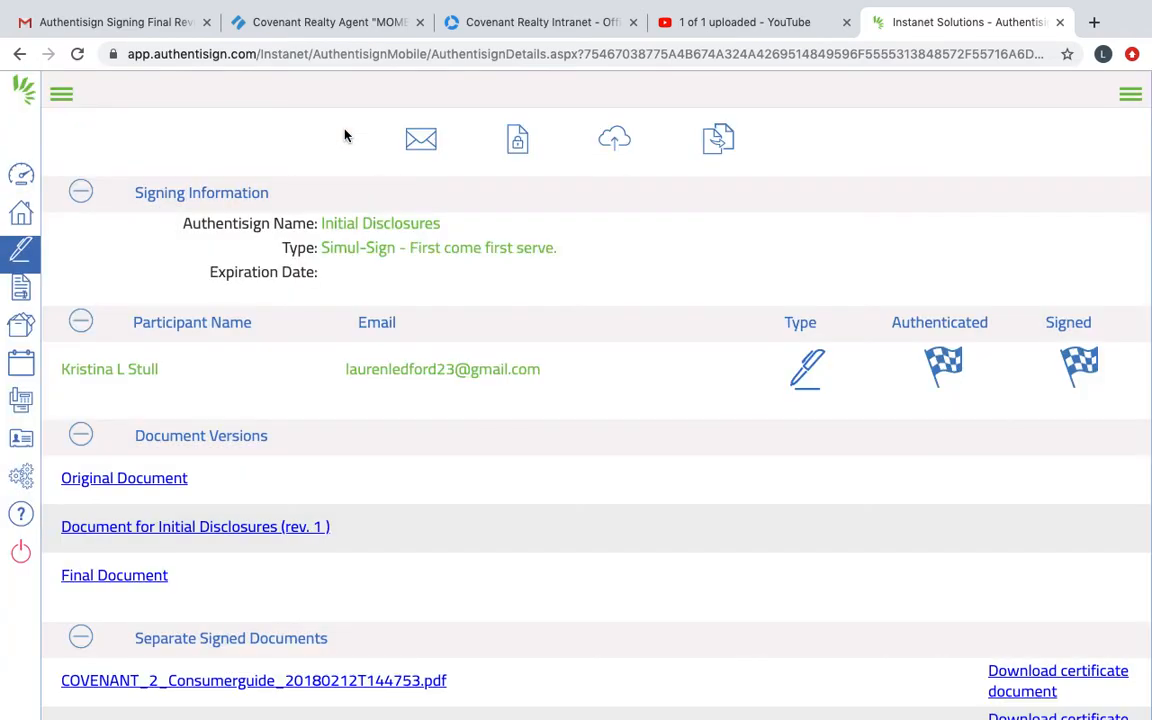